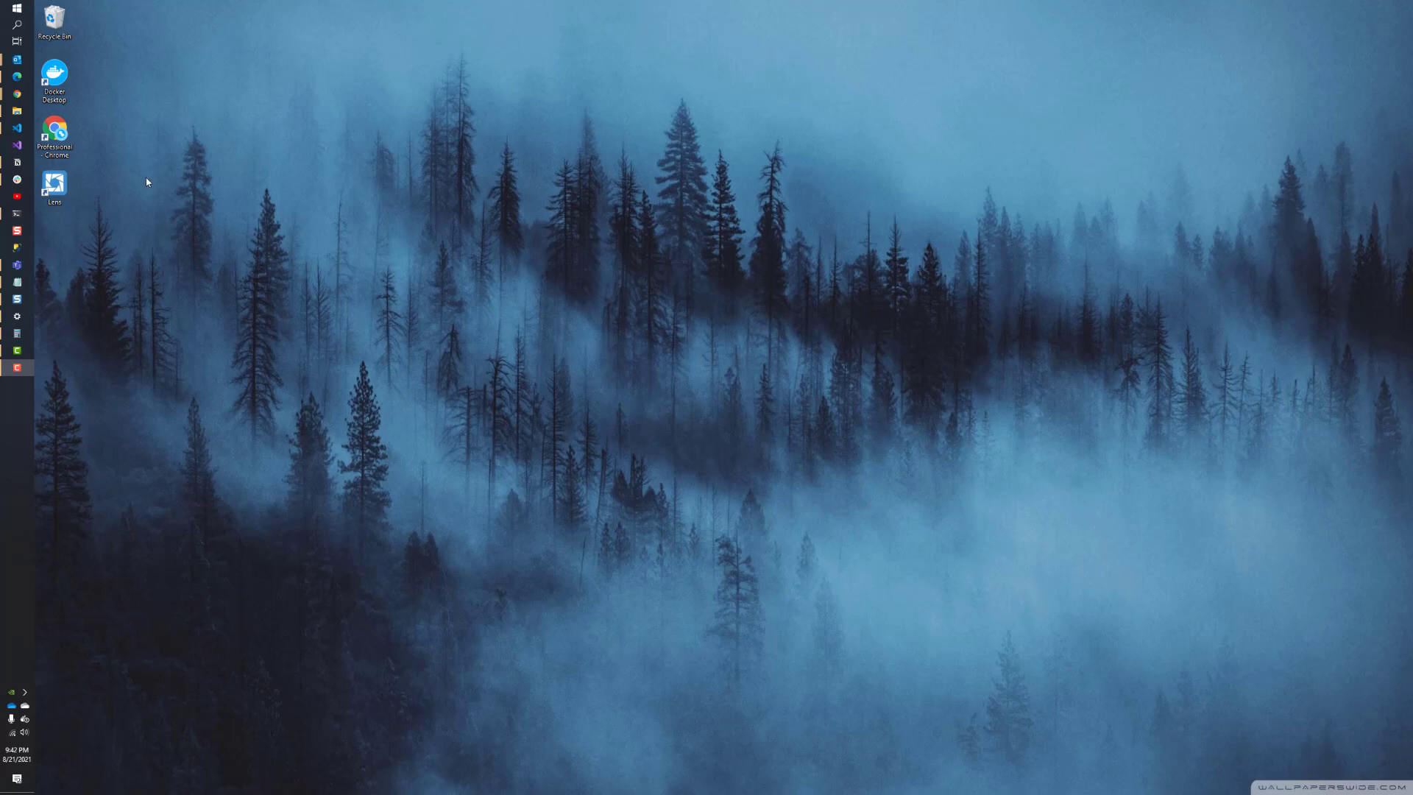
Open Chrome with the Professional profile, go to the Moosend site and log in with the prefilled account credentials
double_click(55, 133)
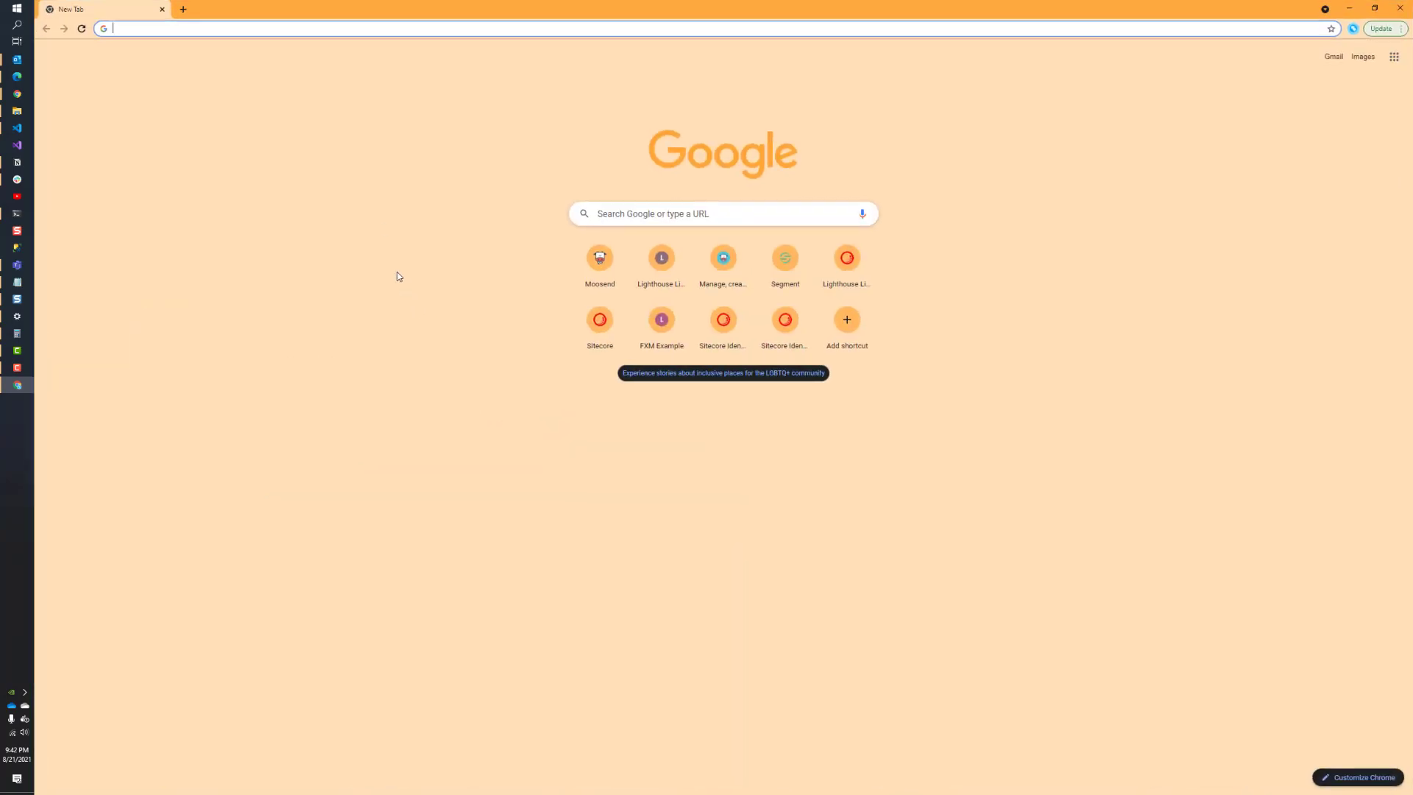
text(http)
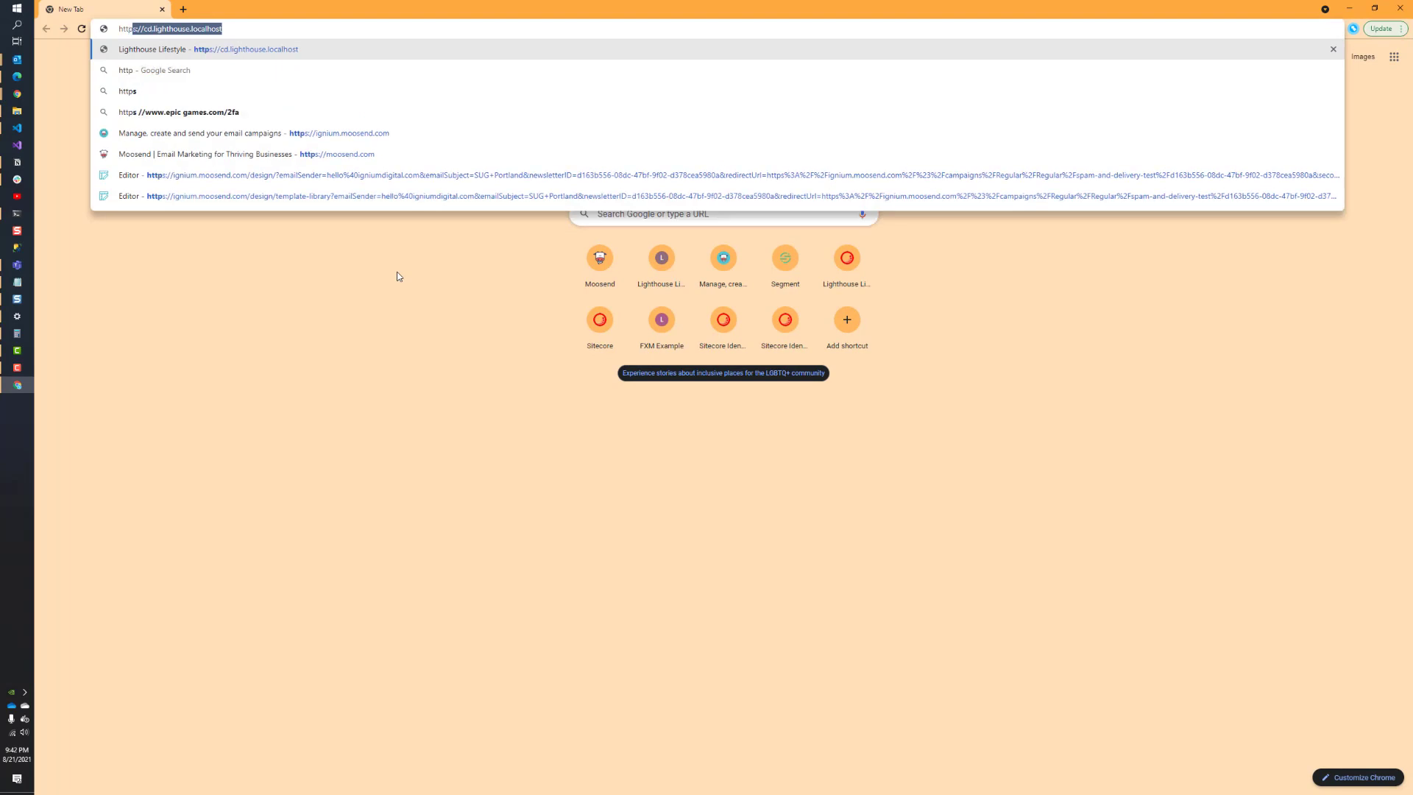
text(s://moosend)
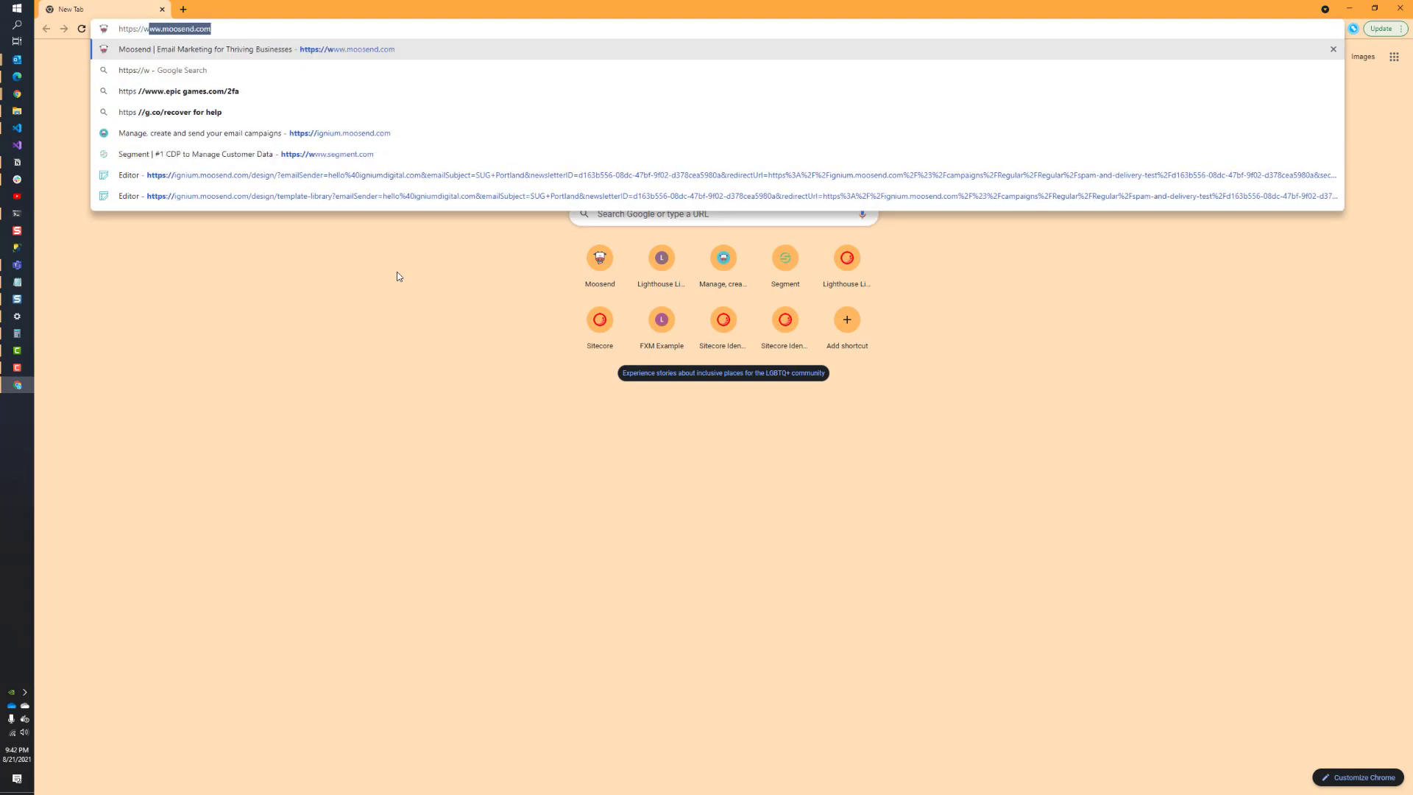
key(Return)
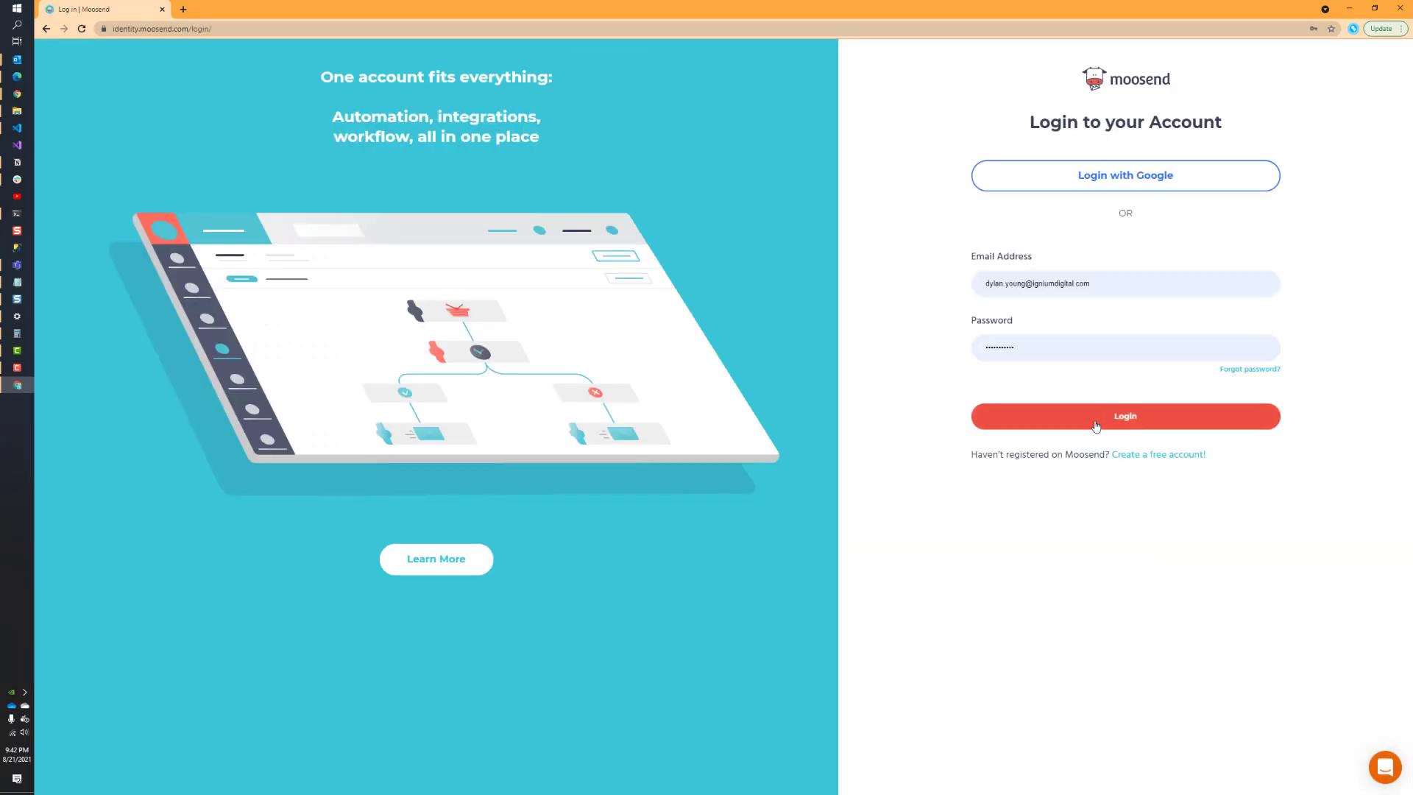
click(1096, 425)
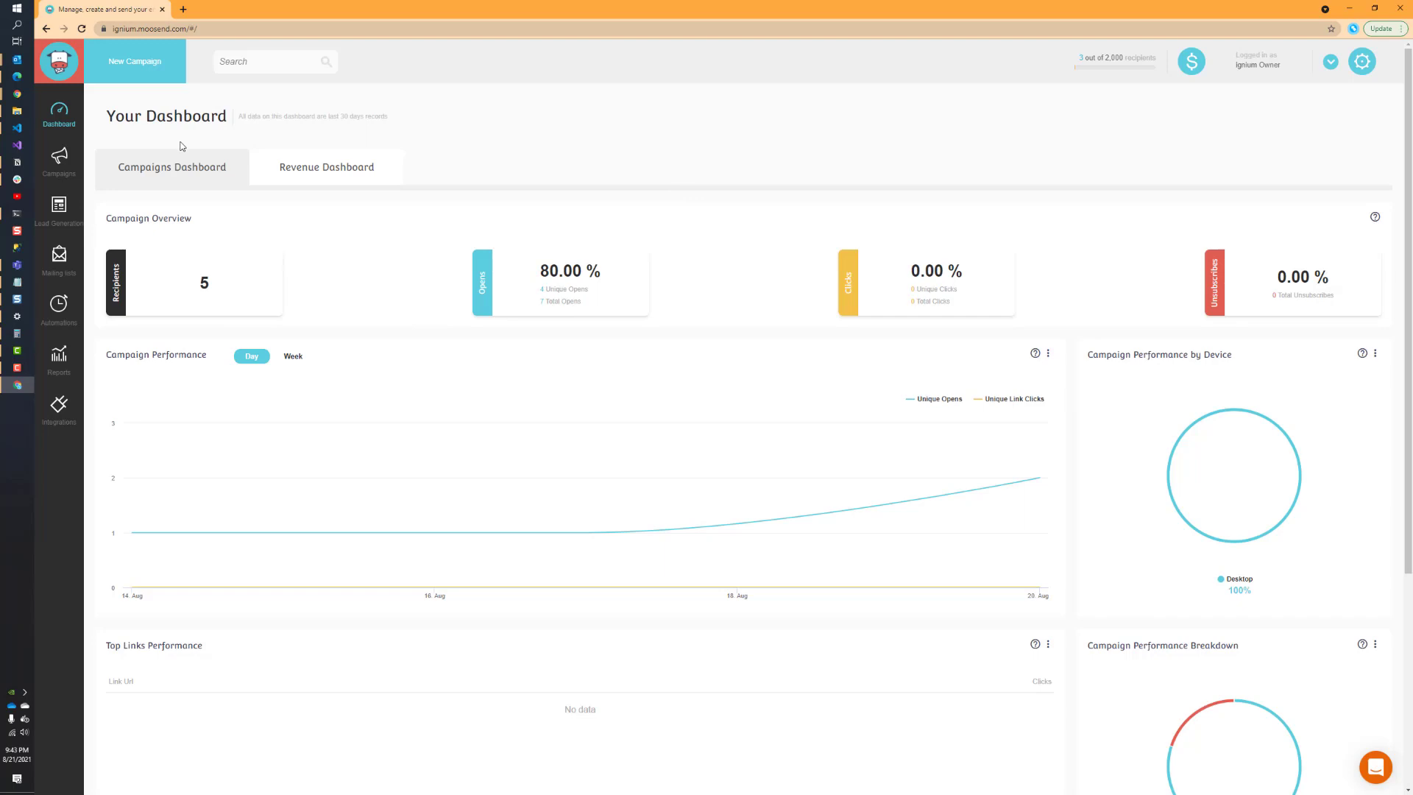
Start a new campaign of the Regular Campaign type
click(57, 163)
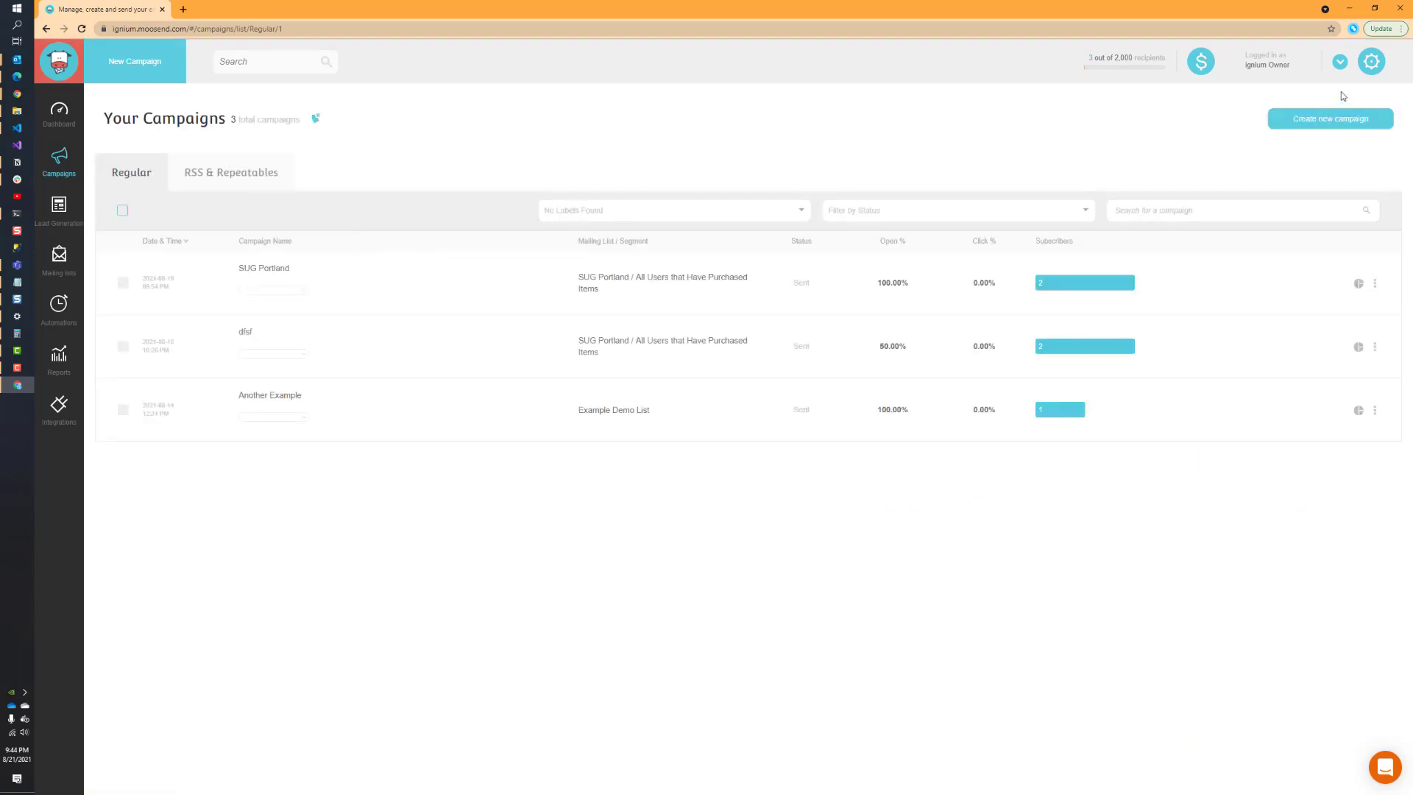
click(1353, 122)
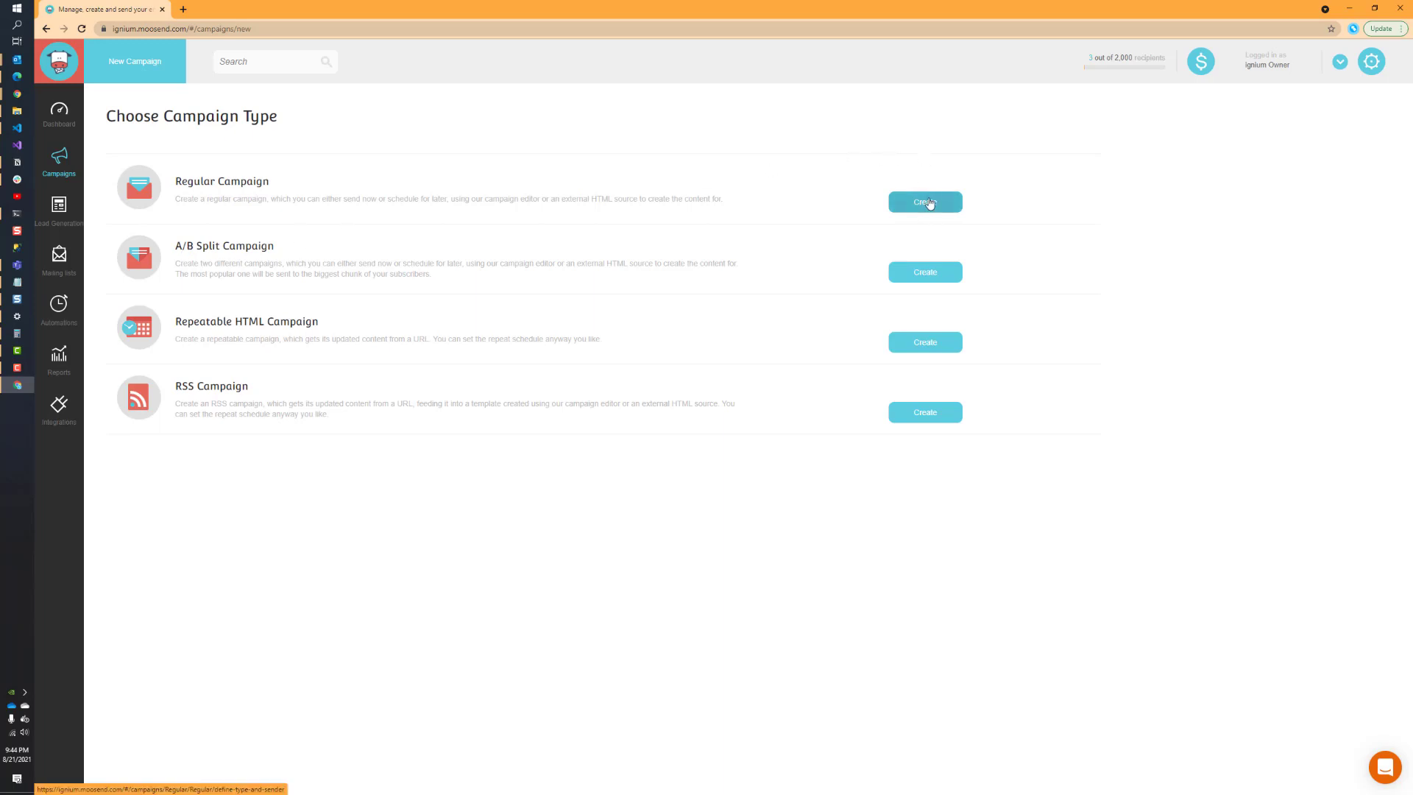
click(930, 203)
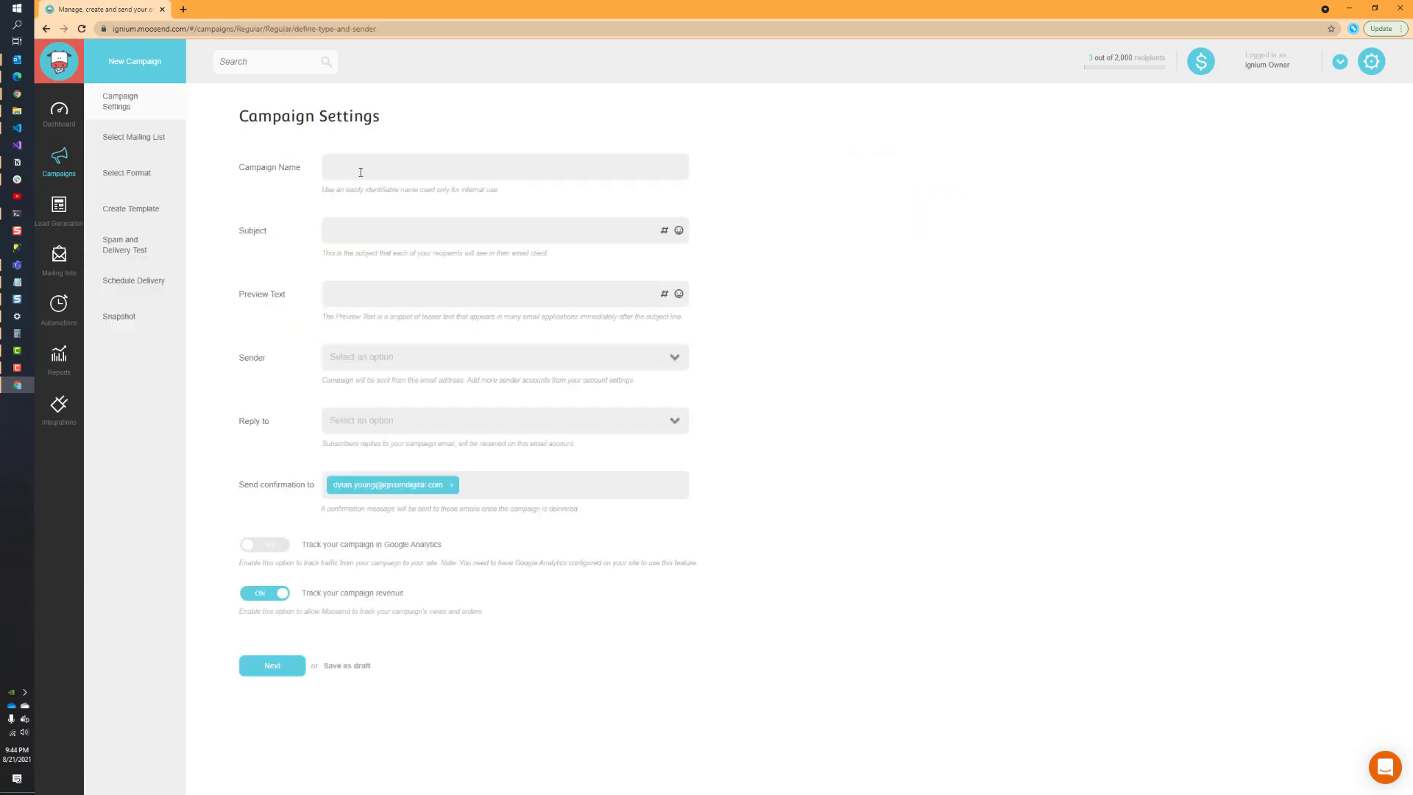
Enter "Demo Campaign" as both the campaign name and the subject, leaving the preview text empty
click(354, 168)
text(Demo Campai)
click(348, 228)
text(Demo Campaign)
click(341, 296)
Set both the sender and the reply-to address to the Sales account and continue to the mailing list selection
click(352, 364)
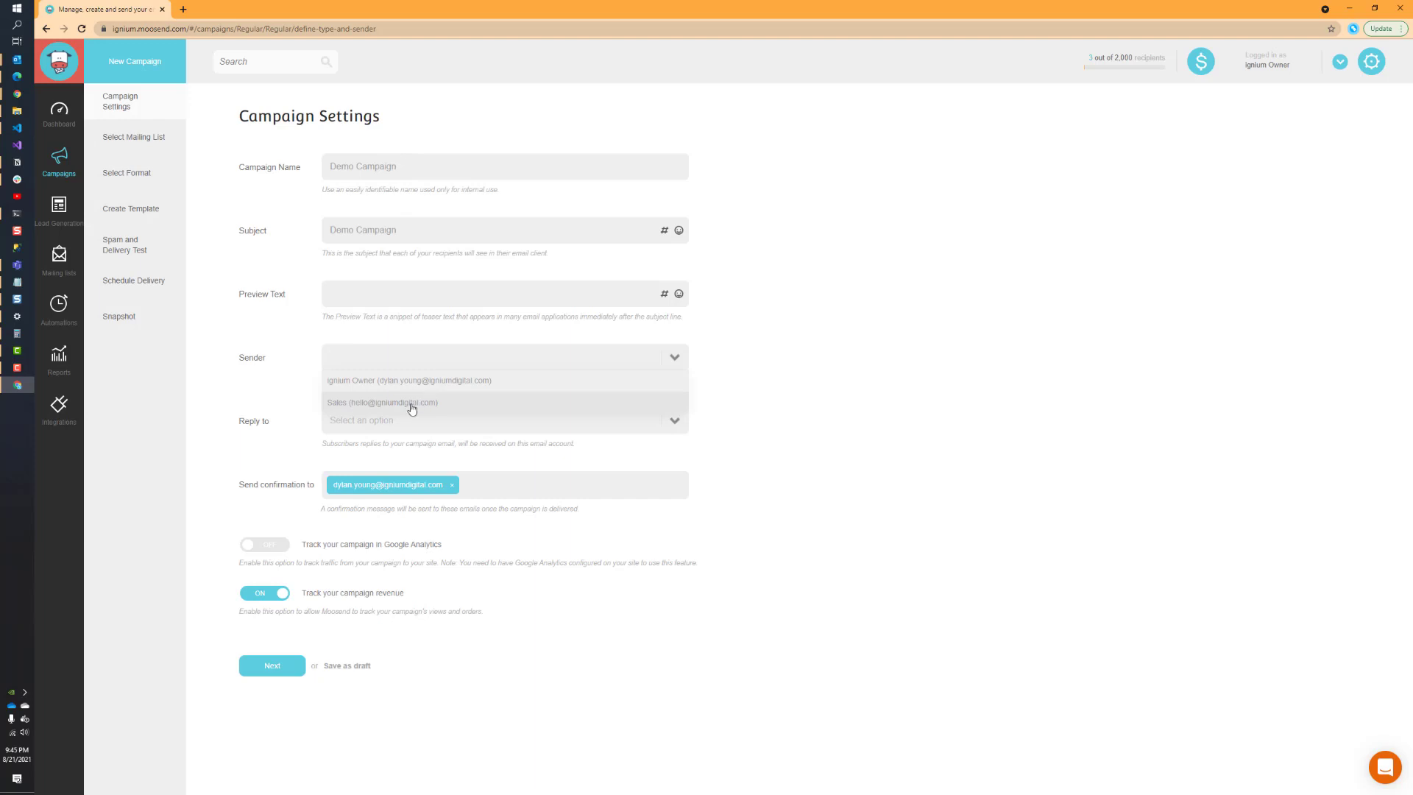
click(381, 404)
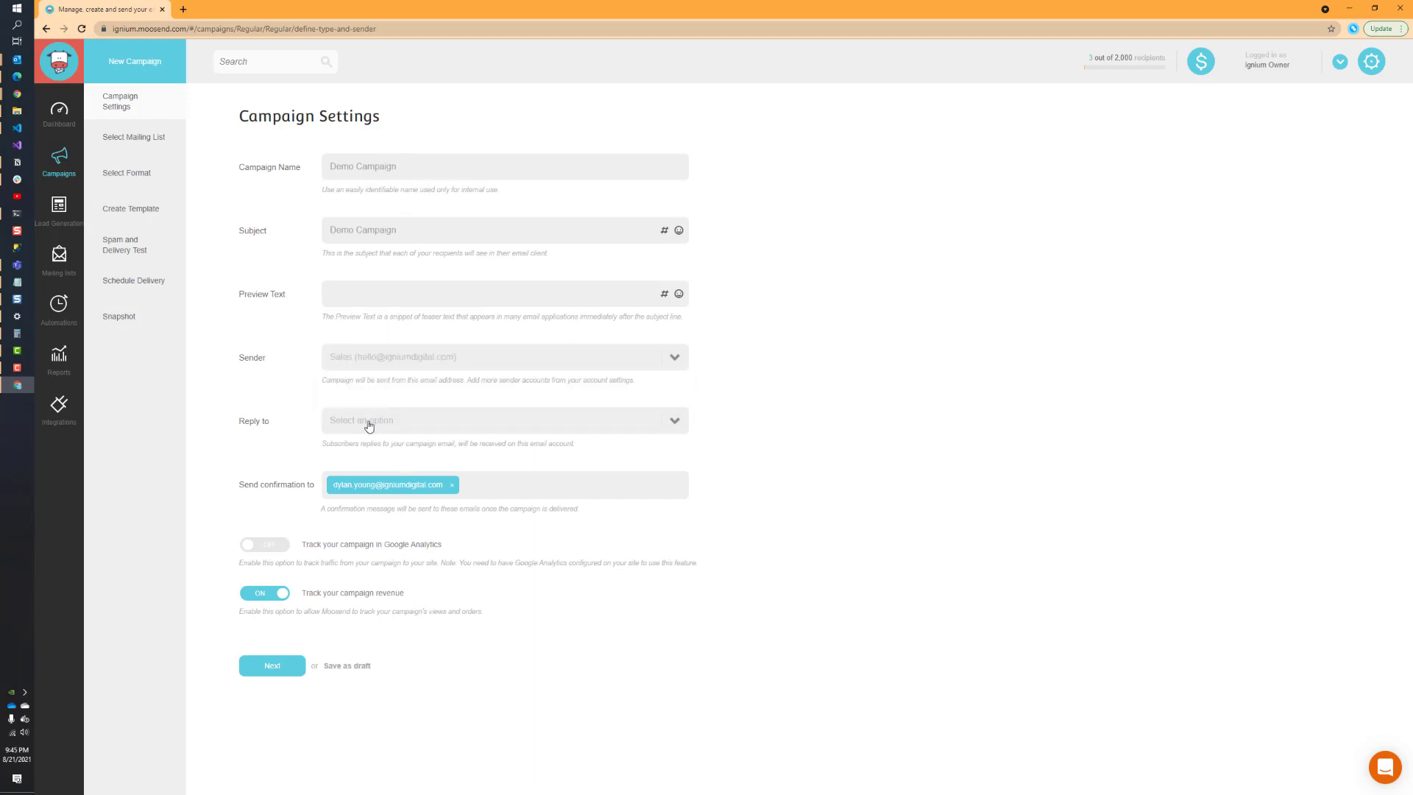
click(368, 426)
click(347, 473)
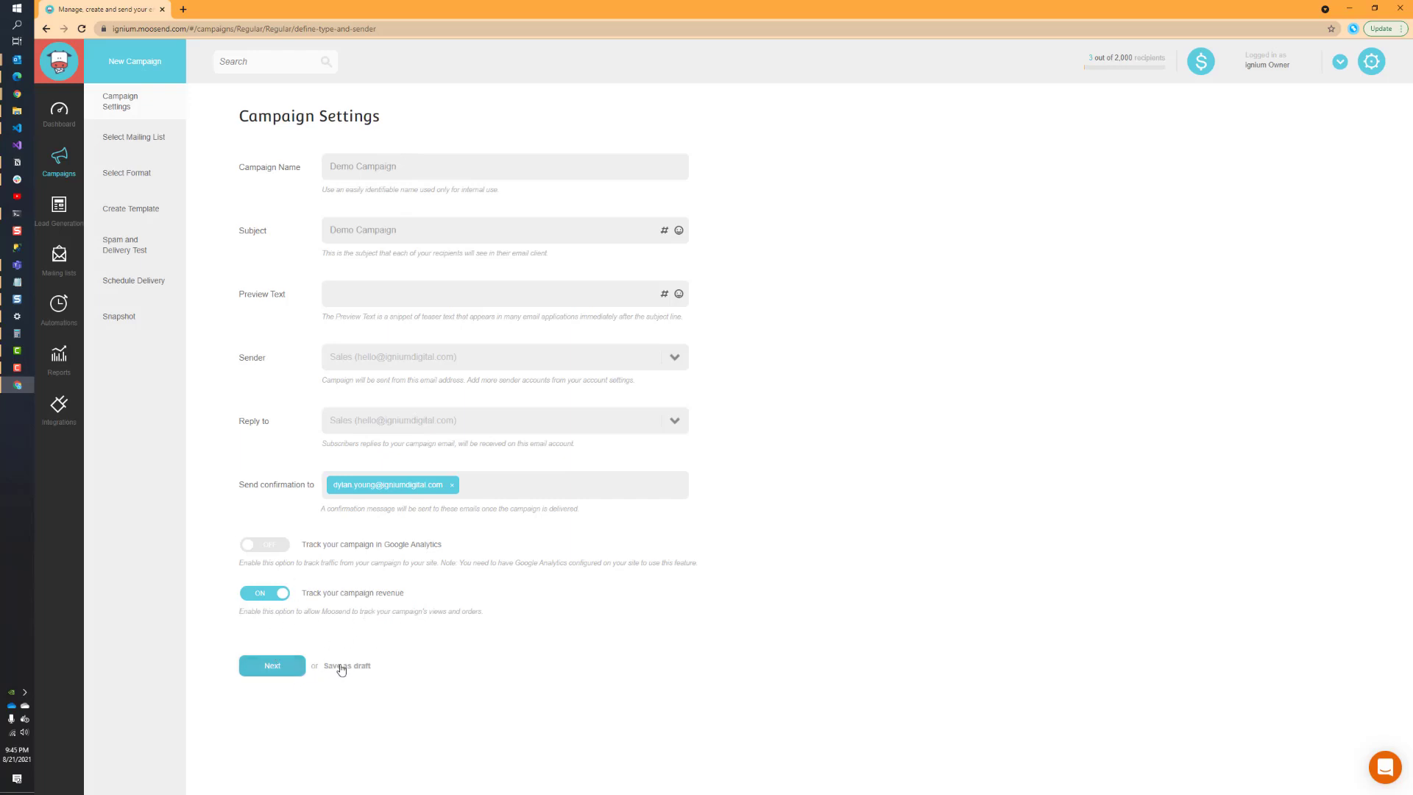
click(283, 672)
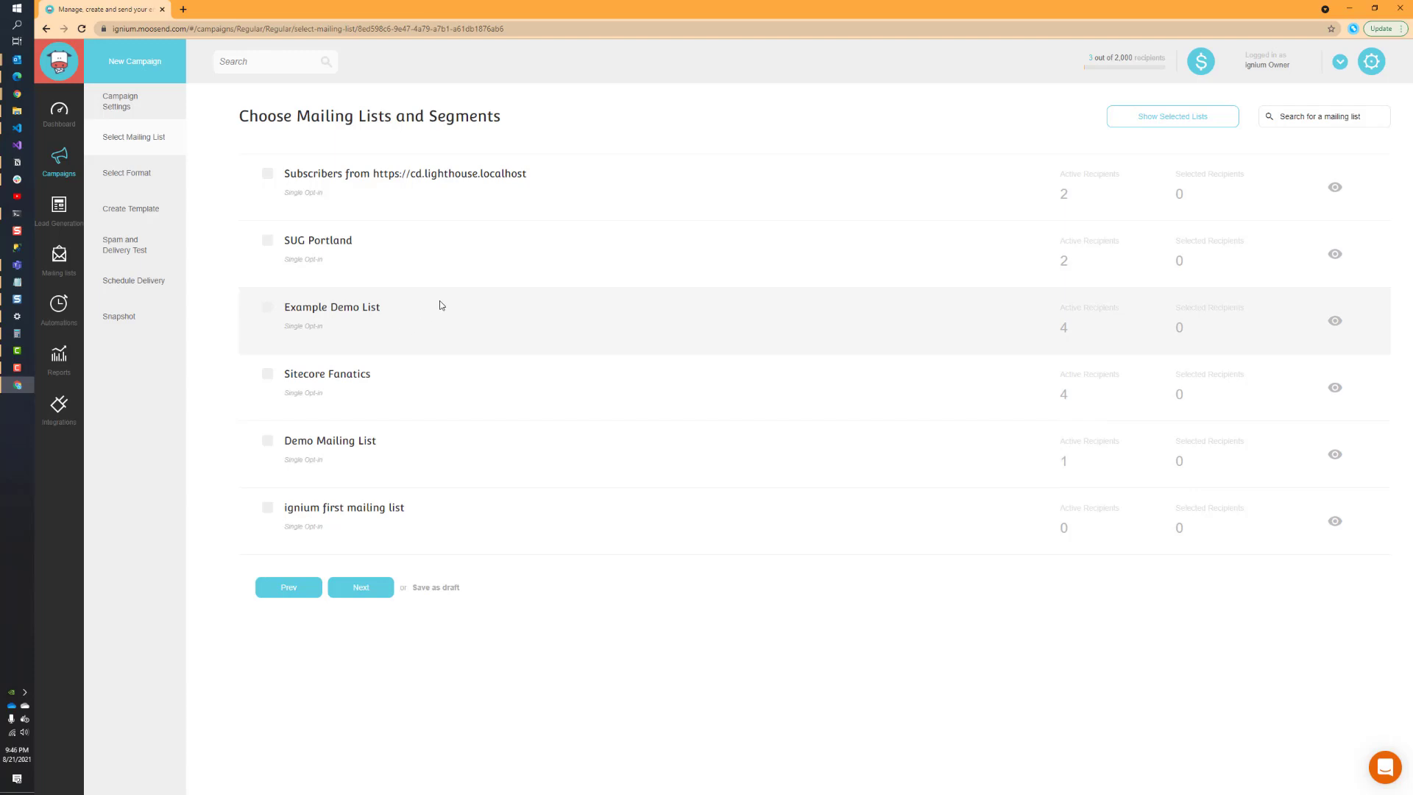
Select the SUG Portland mailing list as the campaign's recipients
right_click(292, 237)
click(329, 675)
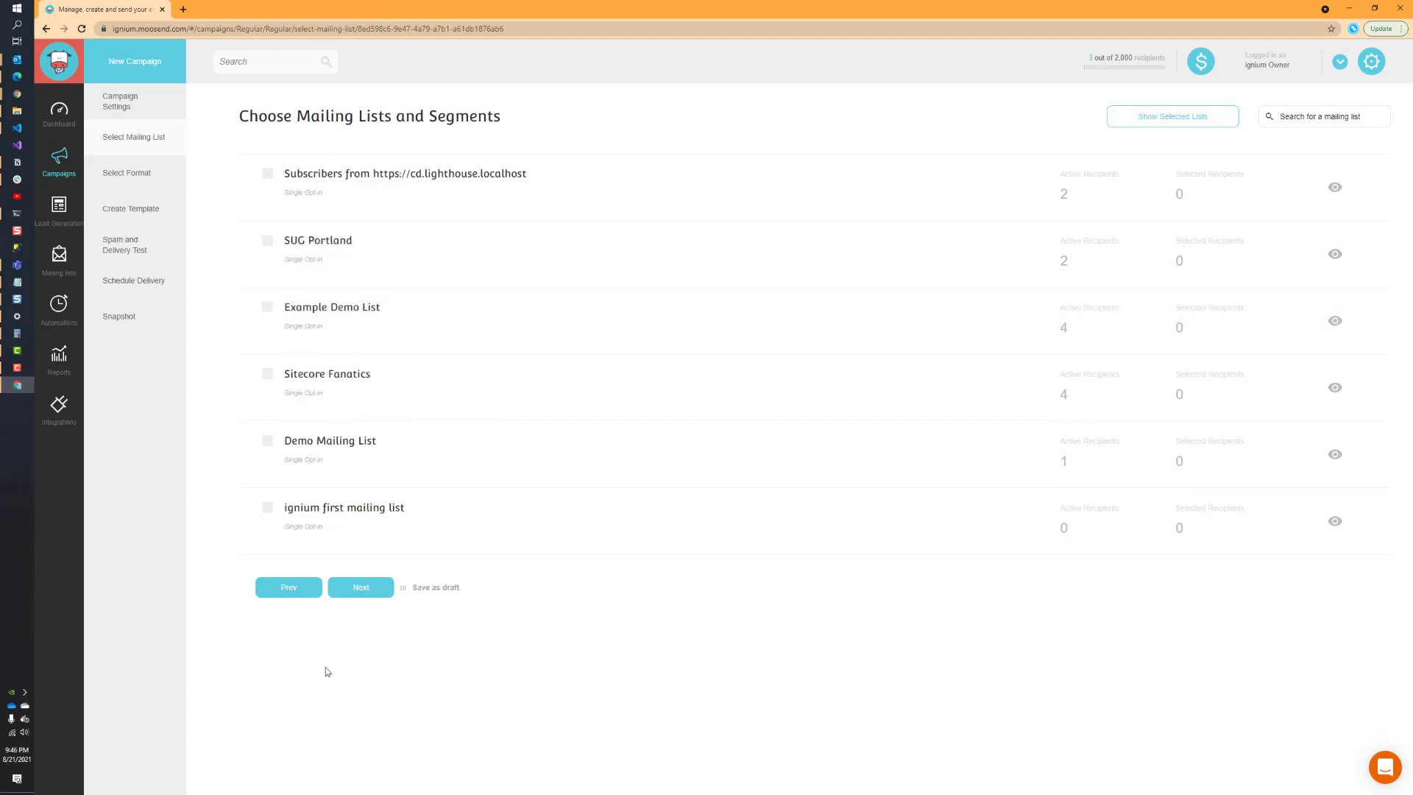
click(267, 242)
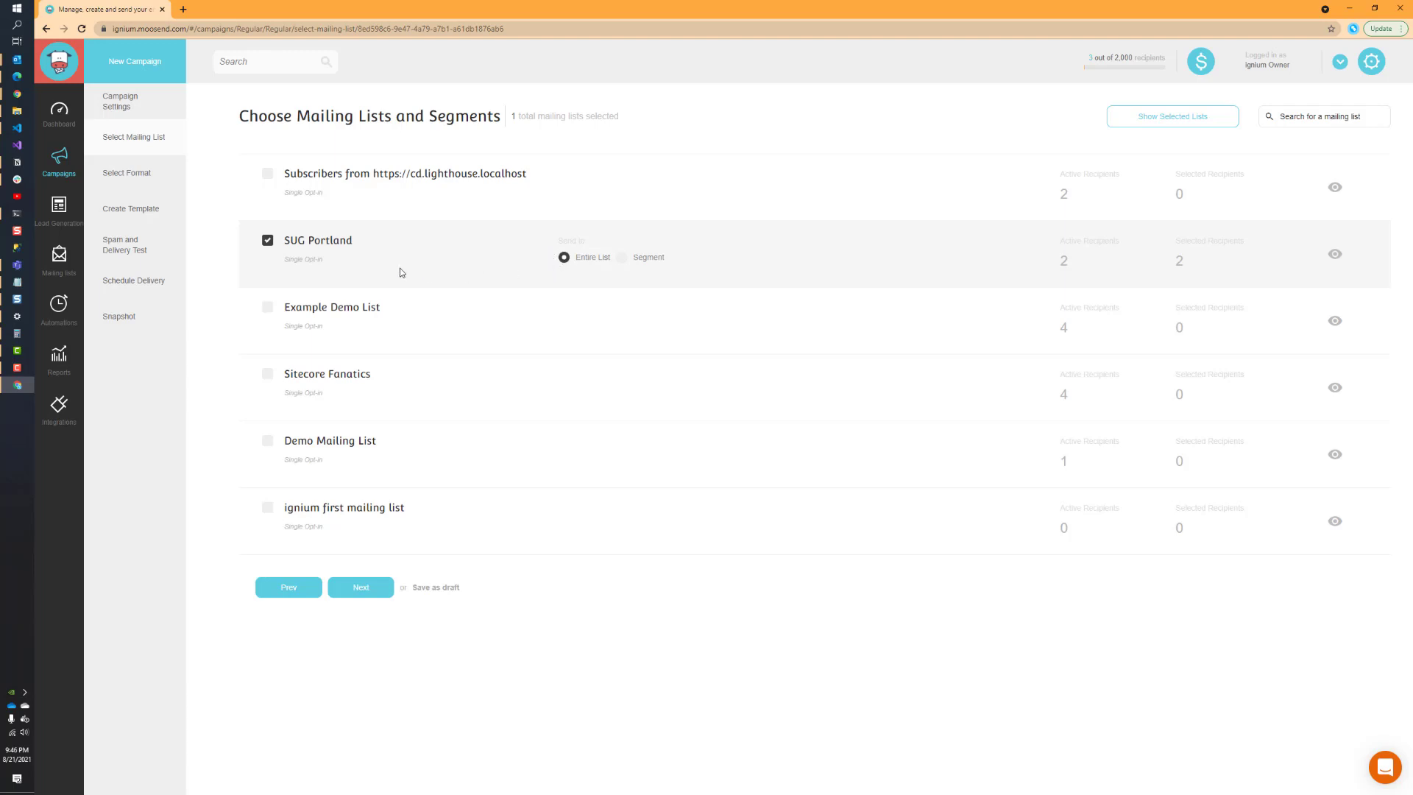
Examine the segment option of the SUG Portland list and restore sending to the entire list
click(622, 257)
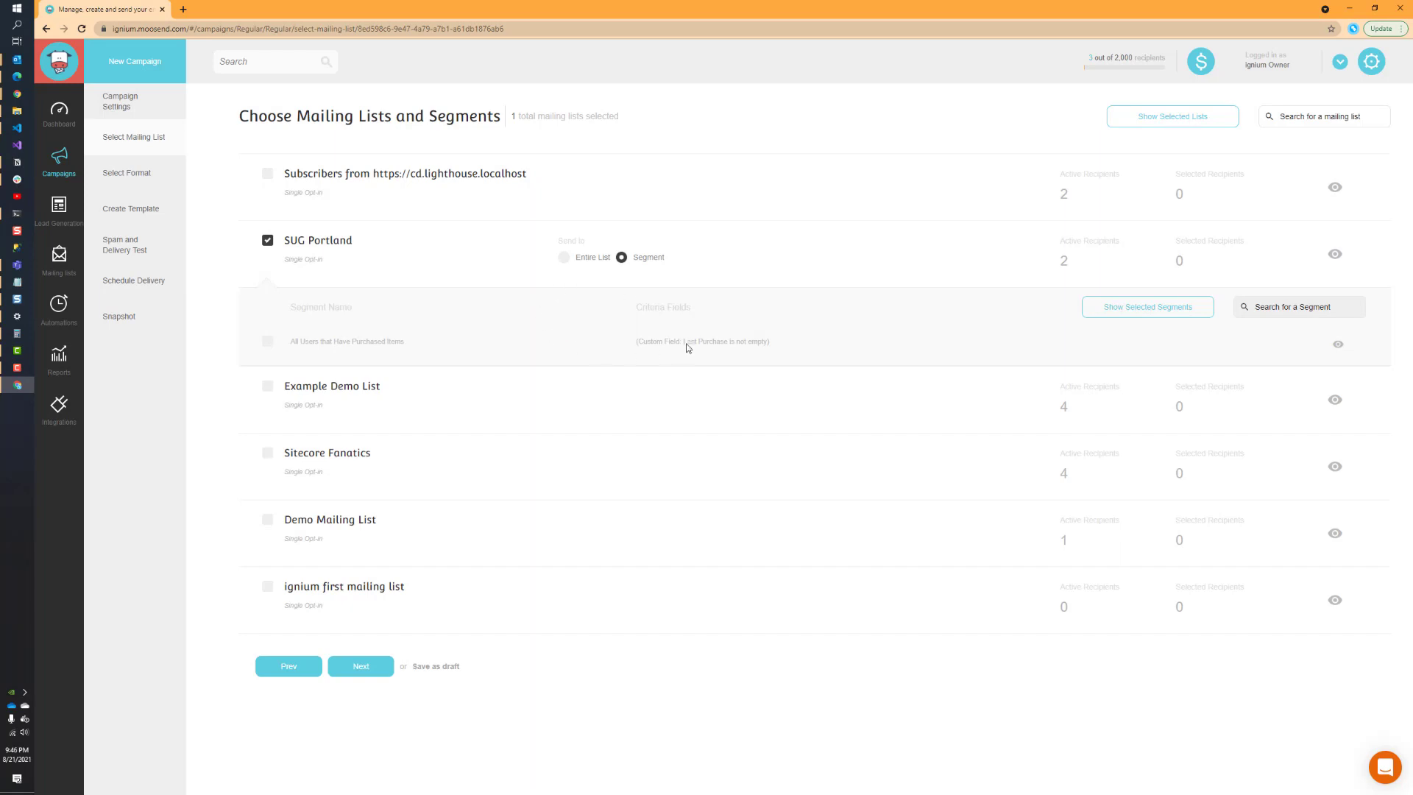
click(564, 258)
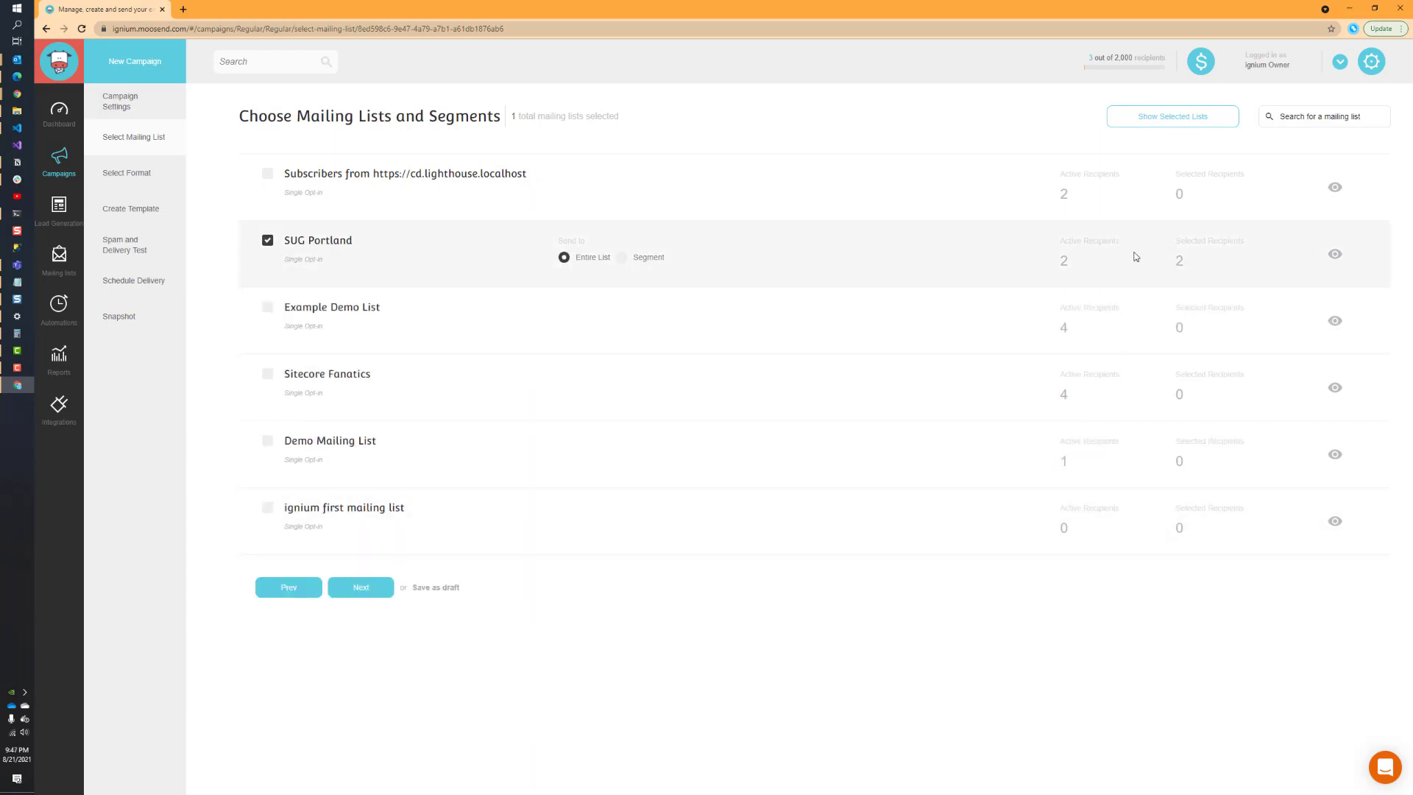
click(621, 258)
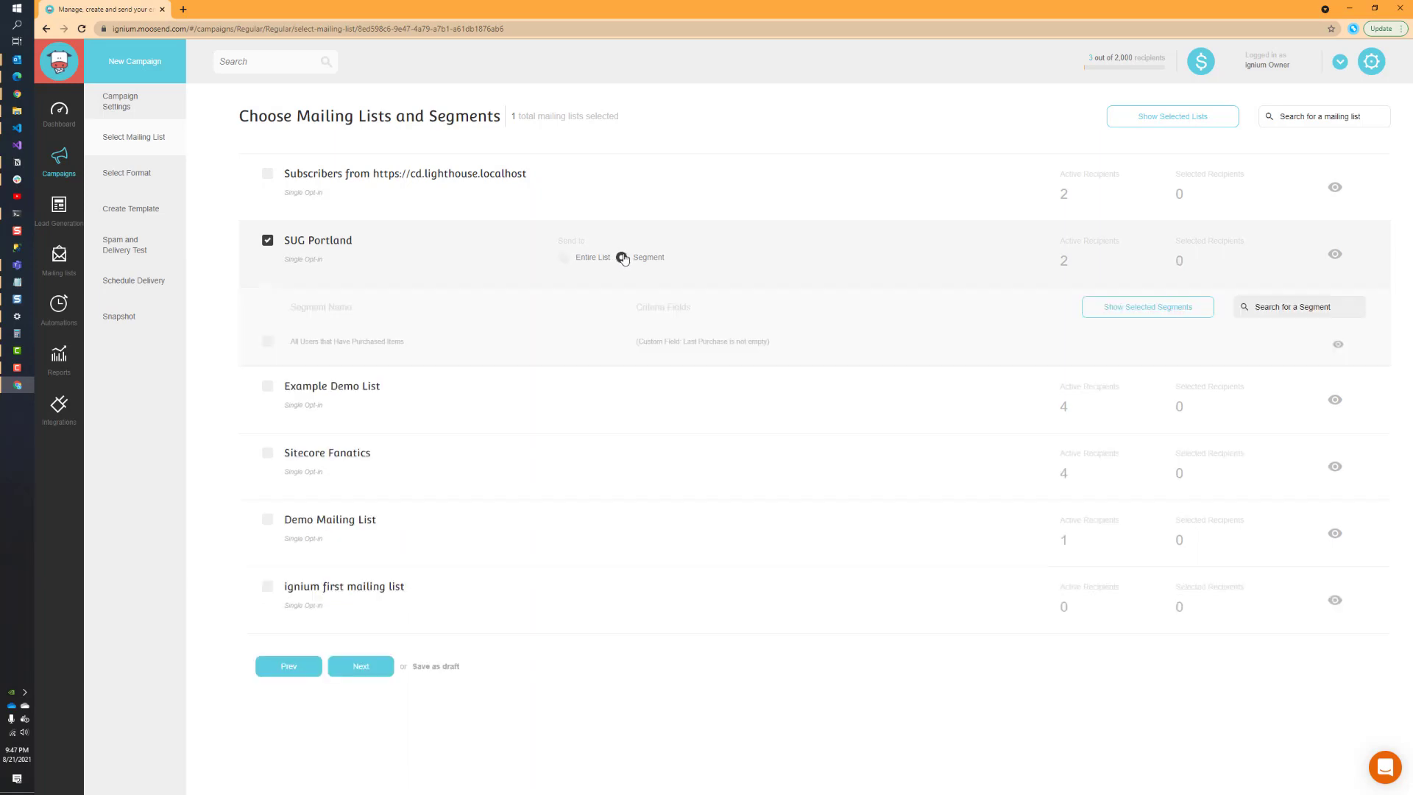
click(564, 259)
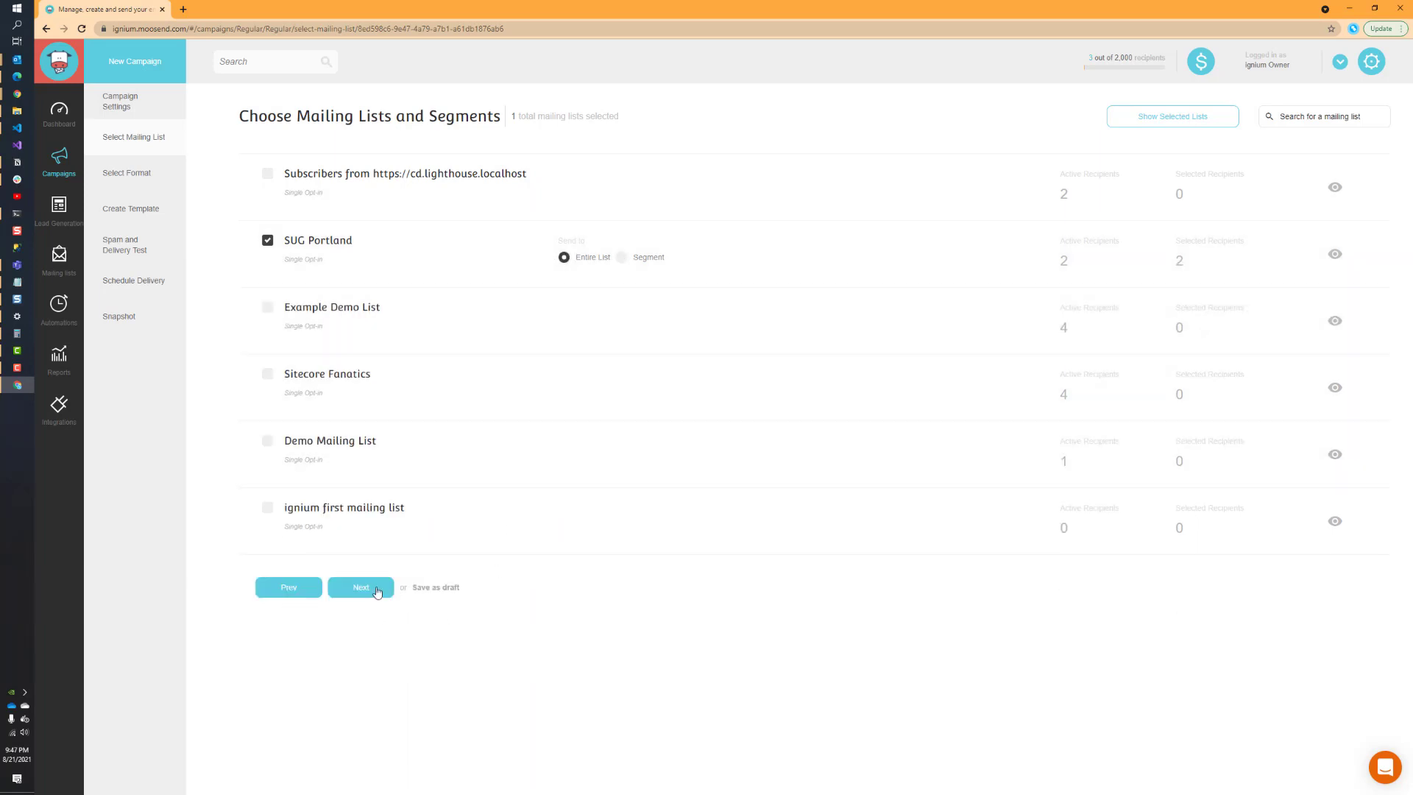
Confirm the mailing list, keep the HTML and plain text format, and open the campaign editor
click(376, 589)
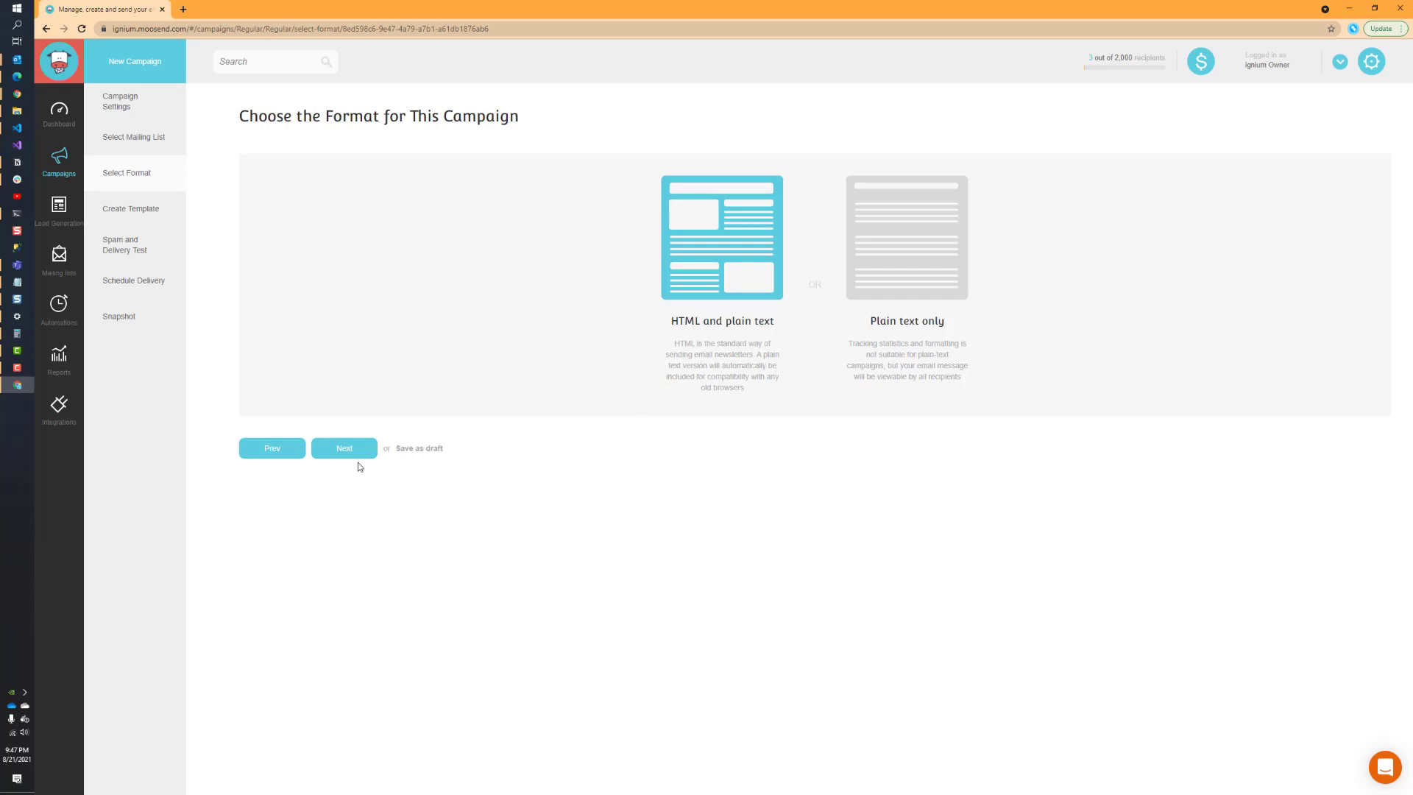
click(339, 450)
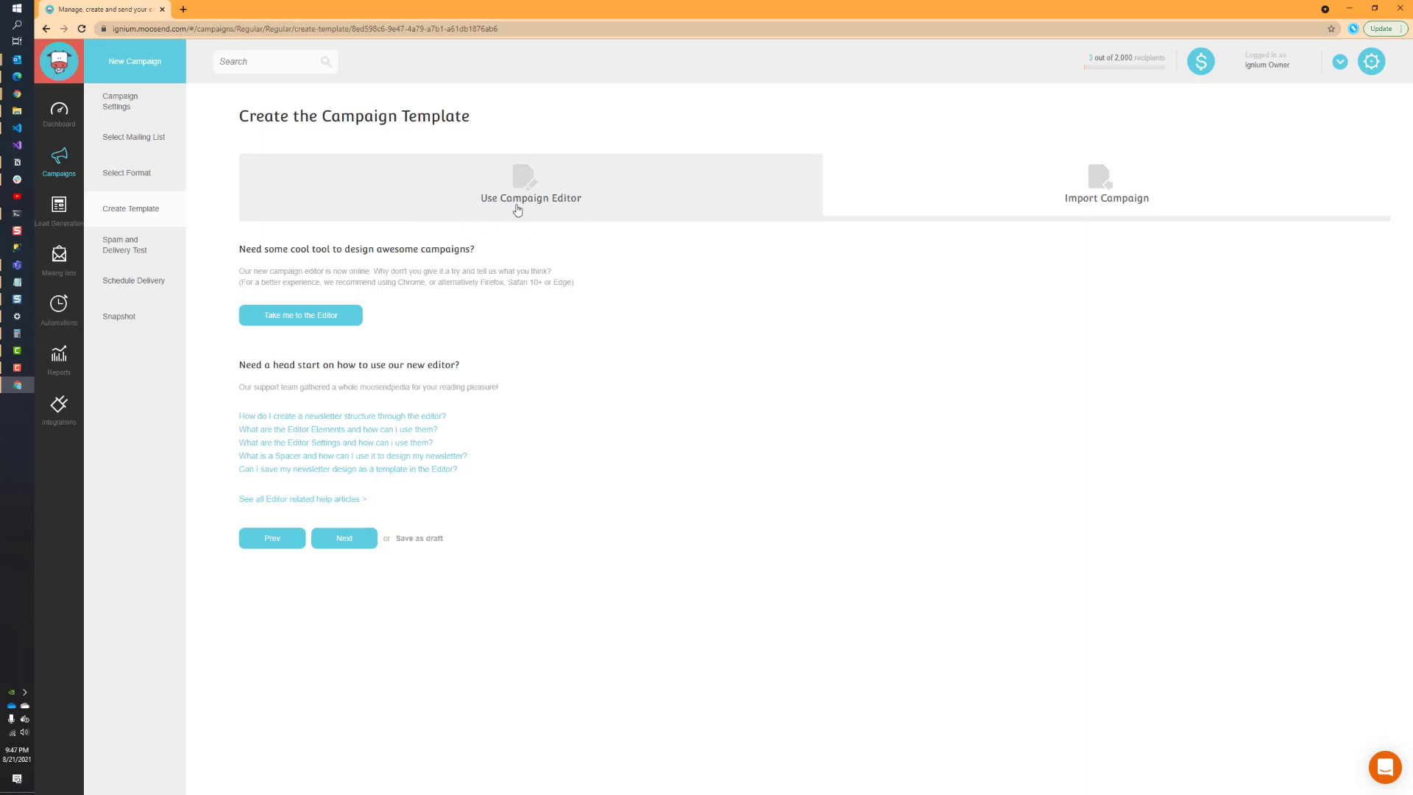
click(315, 318)
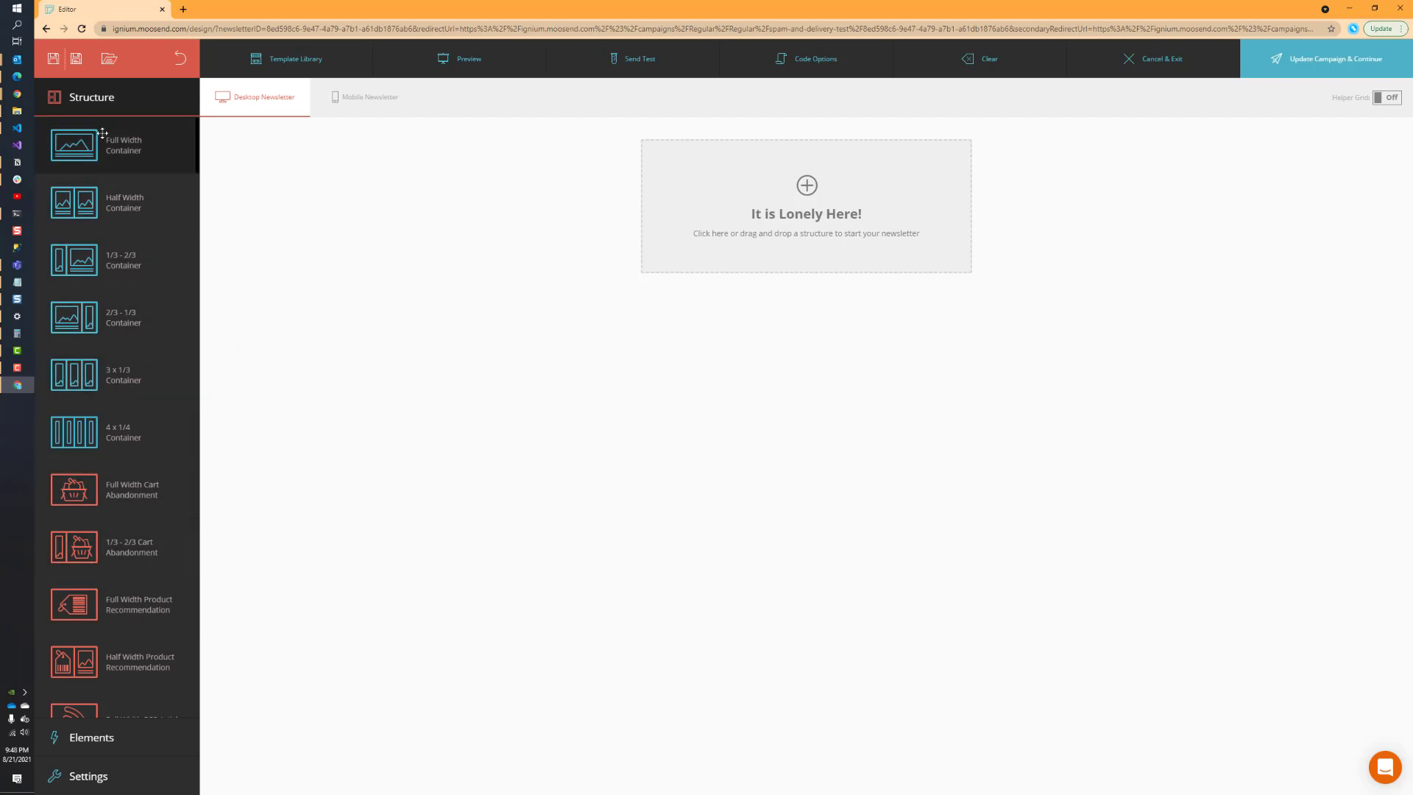
Add two full width containers to the empty newsletter
drag(113, 151, 864, 178)
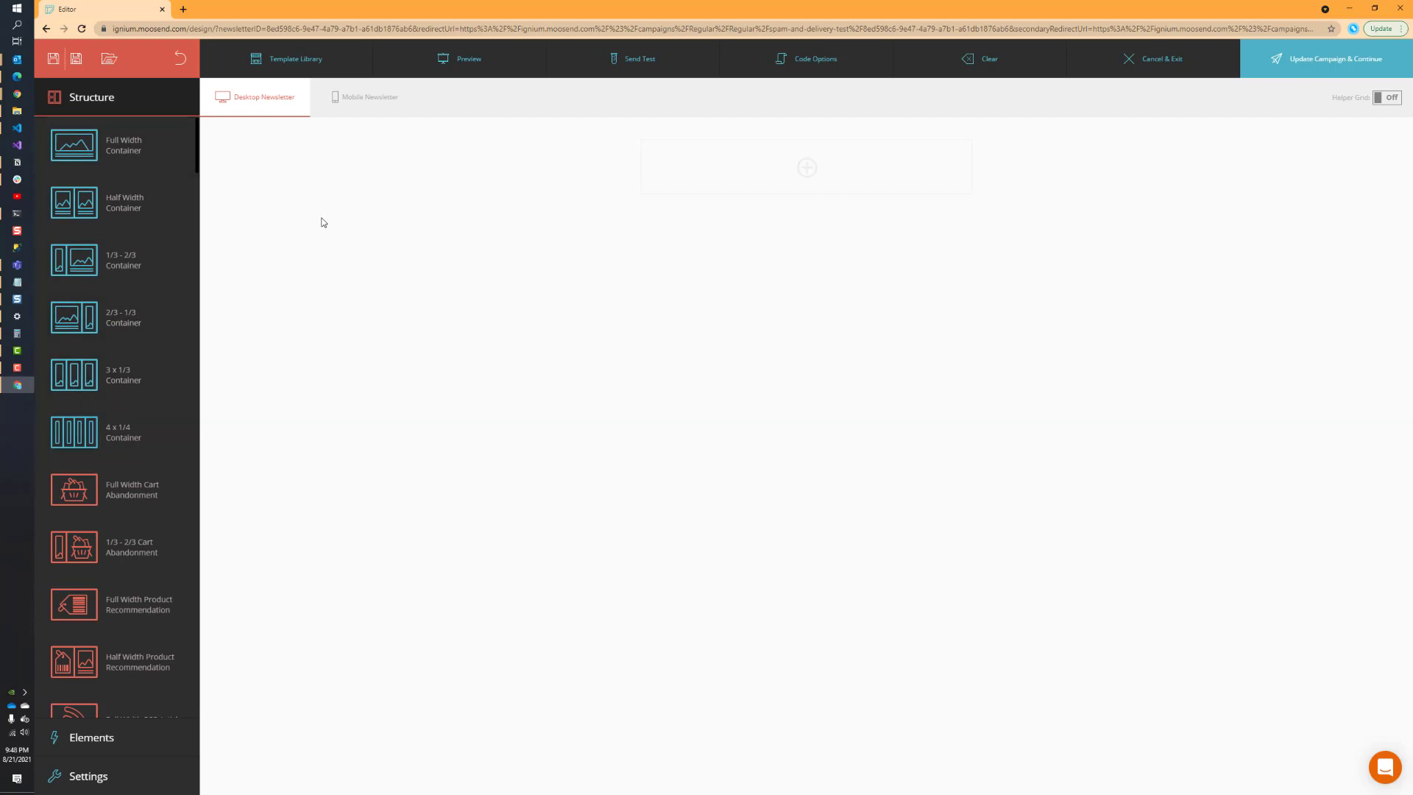
drag(136, 161, 846, 166)
scroll(164, 401, down, 2)
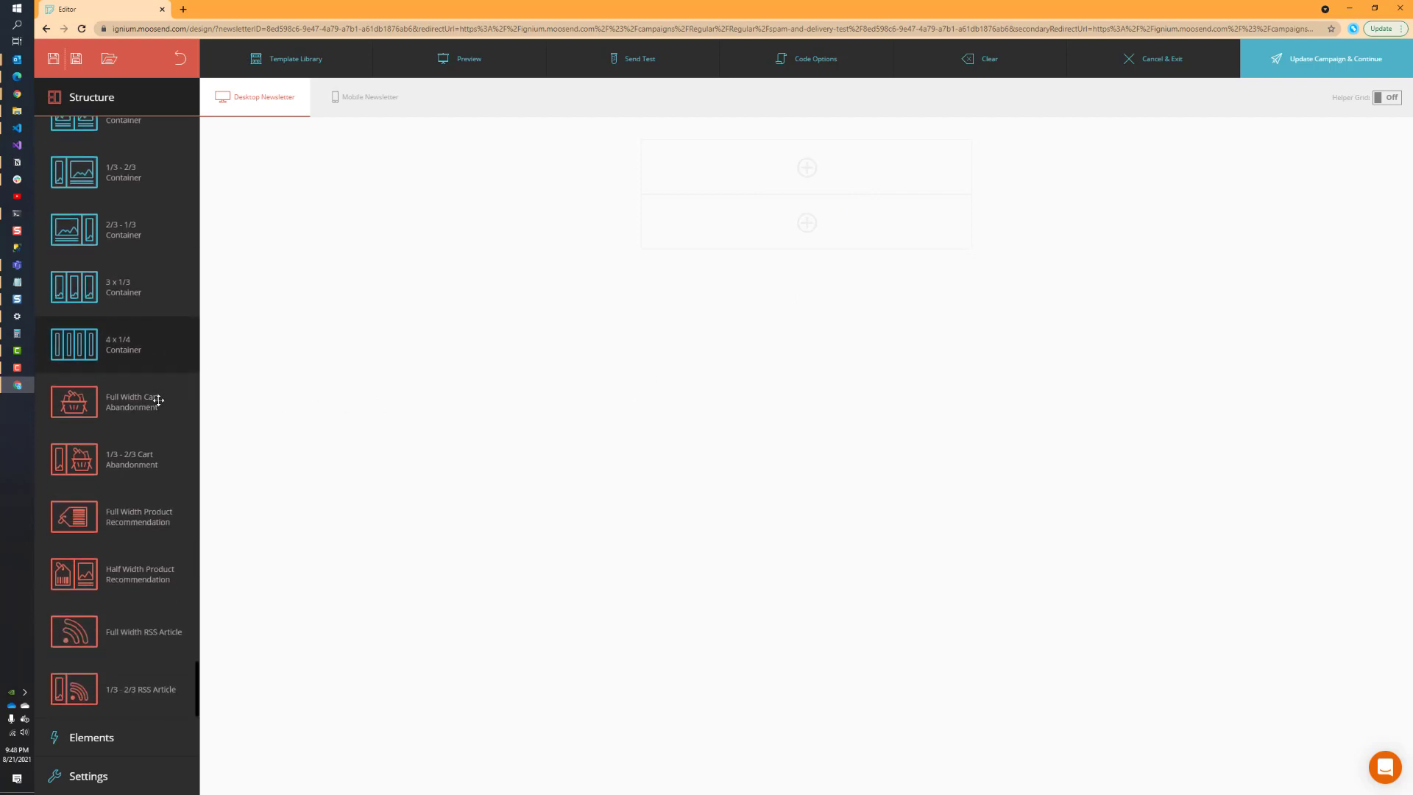
Open the template library and browse the Greetings, Flat, Clothing and Christmas categories
click(278, 59)
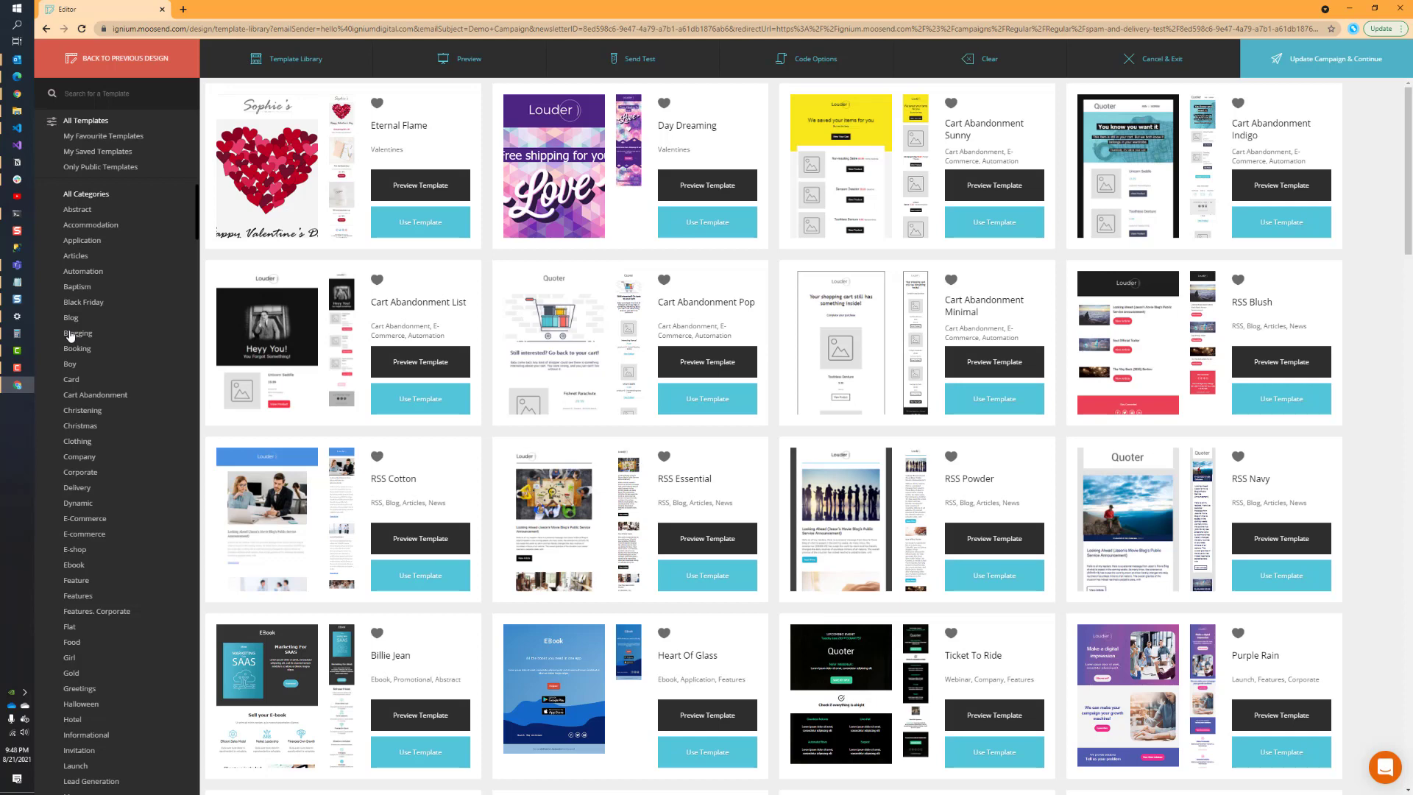
scroll(66, 346, down, 5)
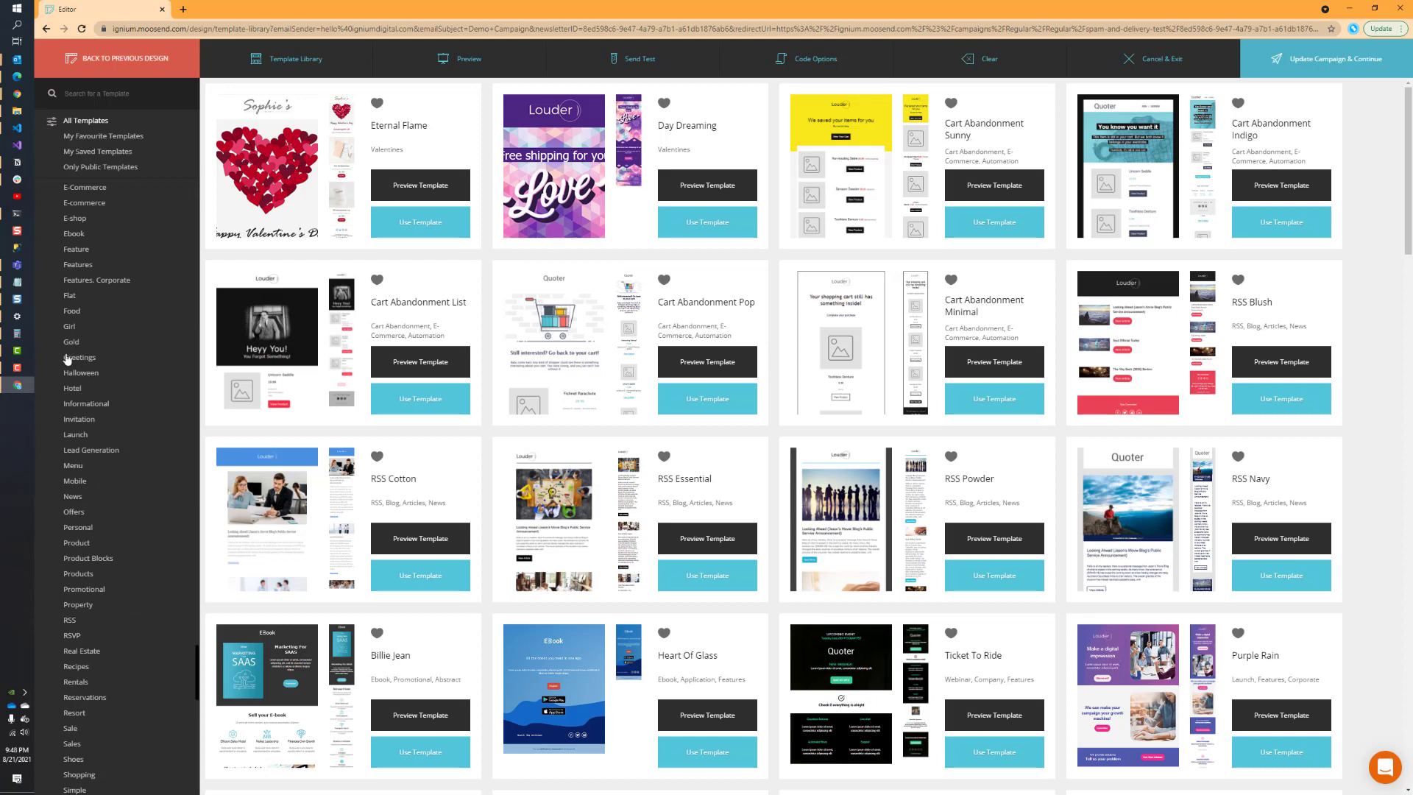
click(70, 360)
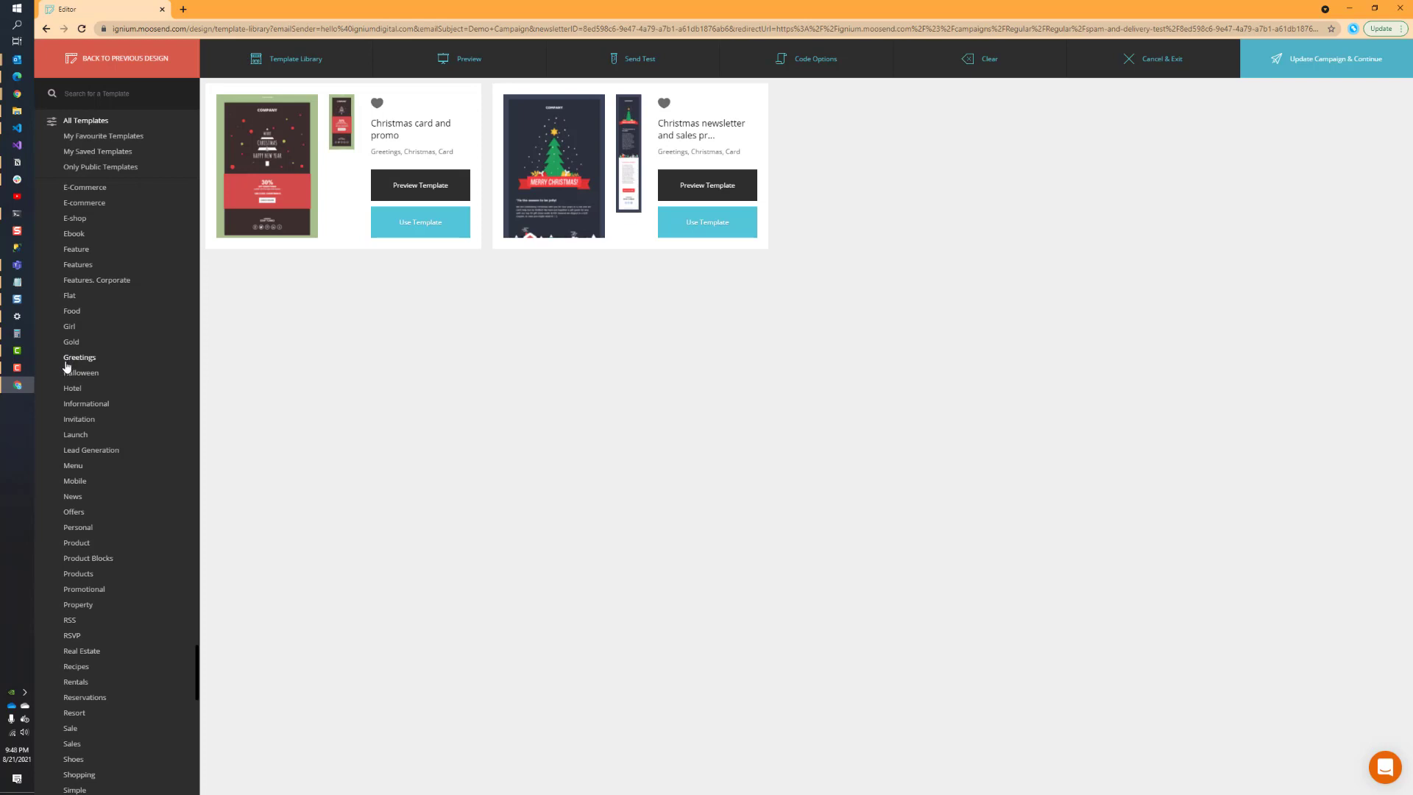
click(69, 299)
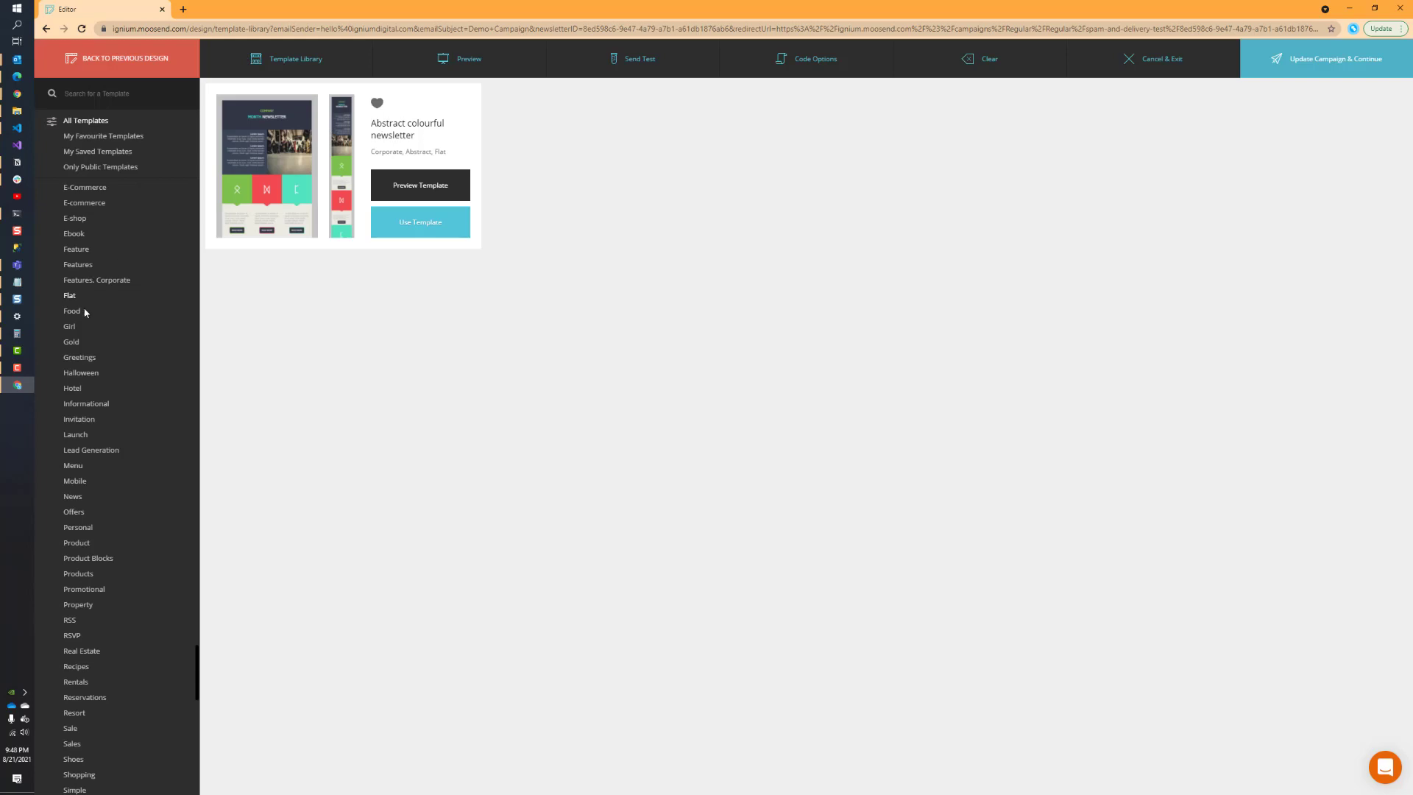
scroll(86, 312, up, 3)
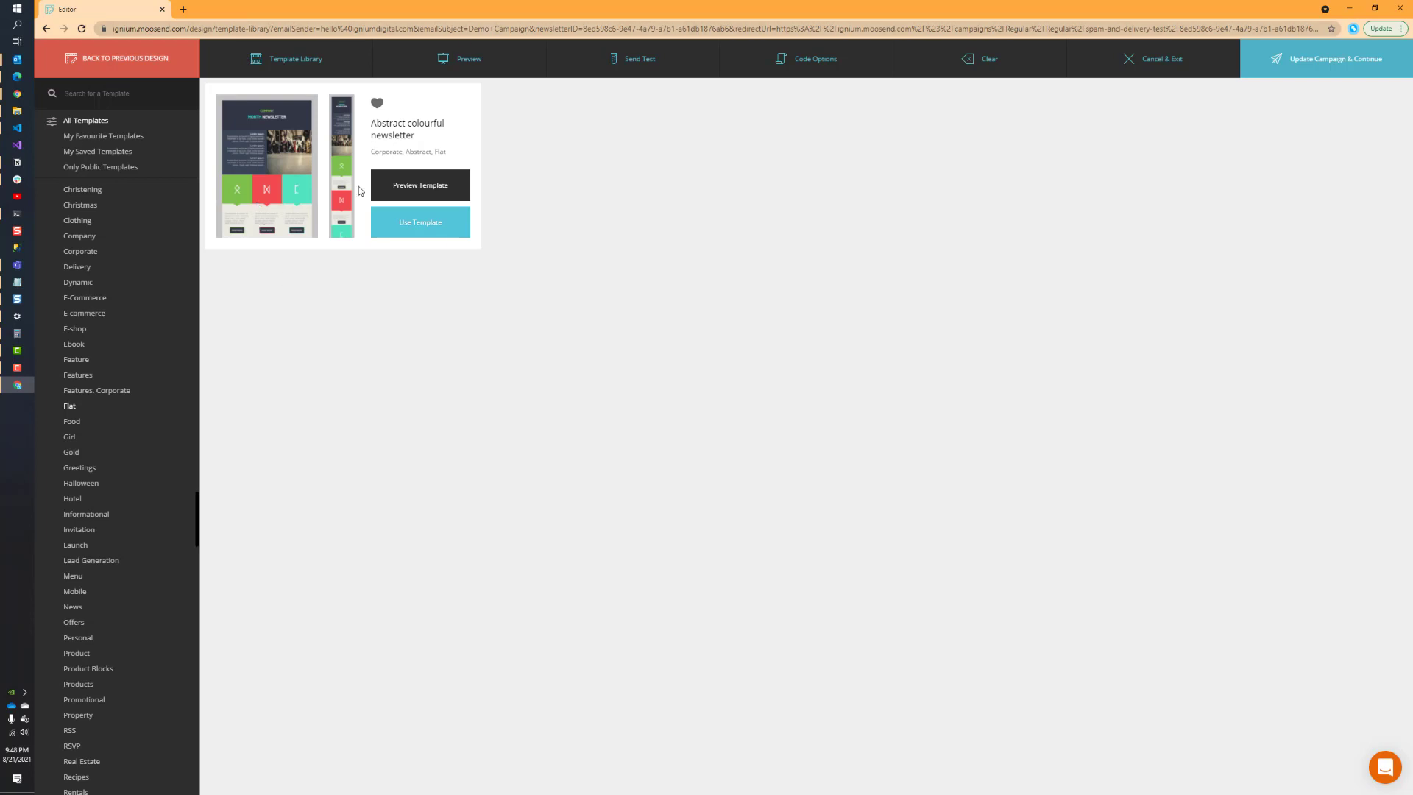
click(81, 222)
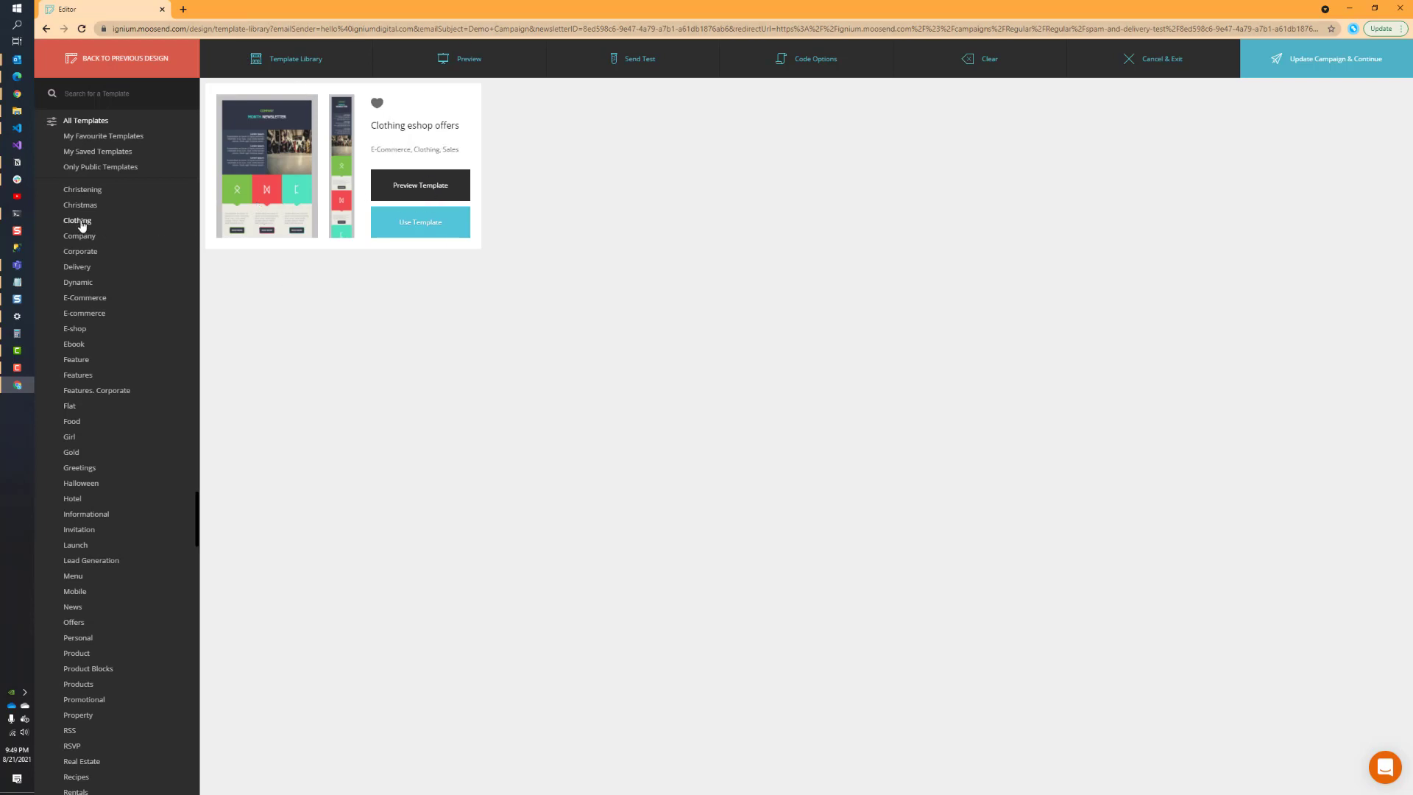
scroll(83, 213, up, 3)
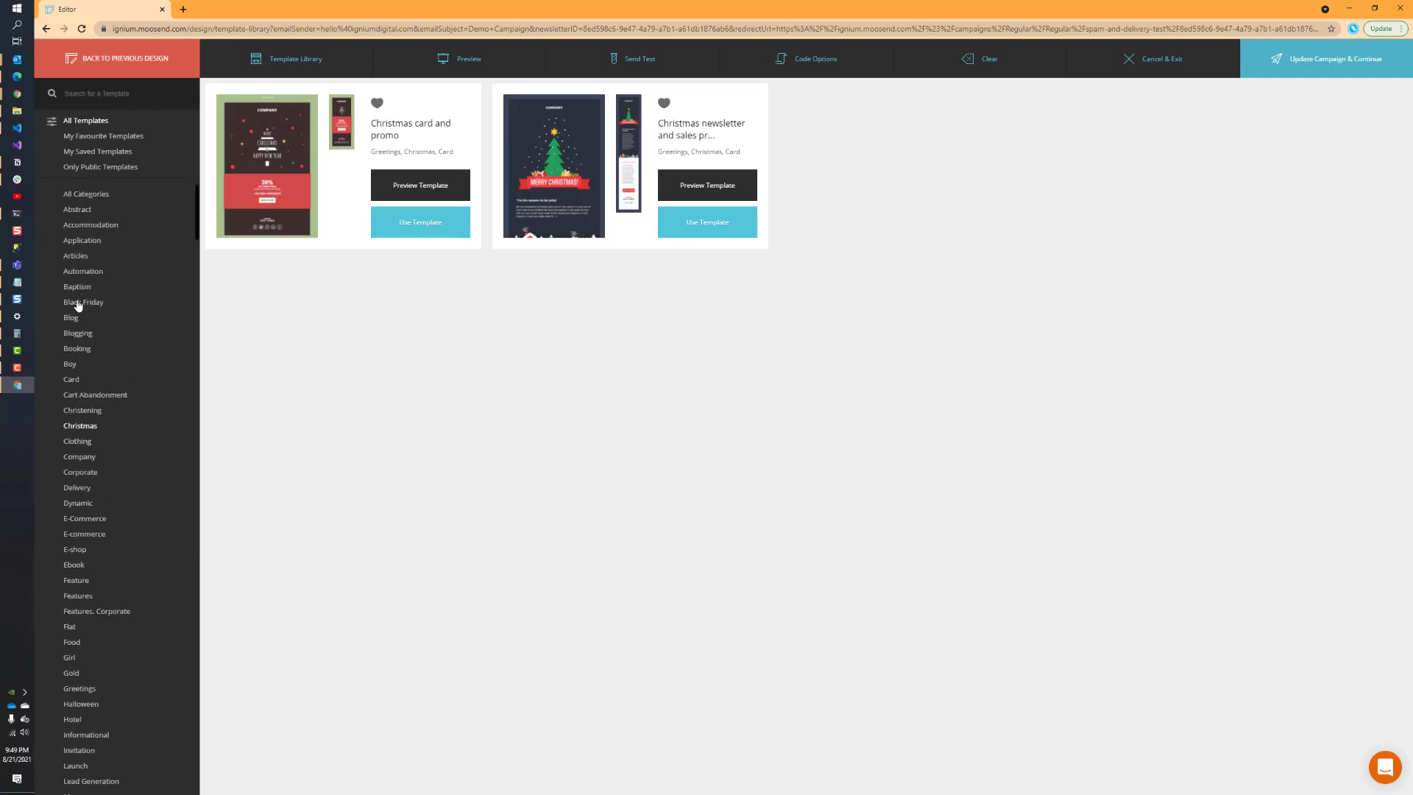
Filter the templates by the Application category and set Mobile App & Features Promotion as the newsletter
click(78, 242)
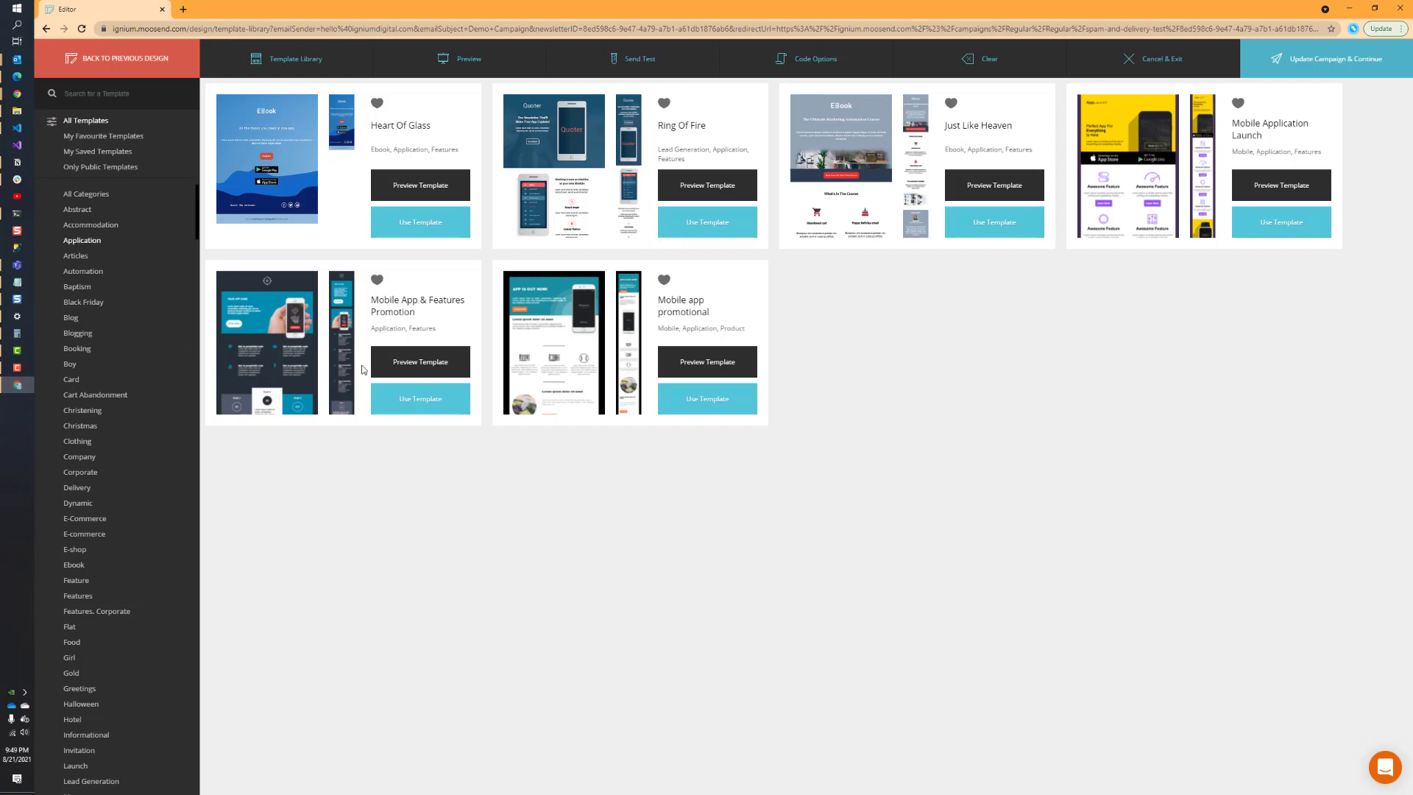
click(424, 401)
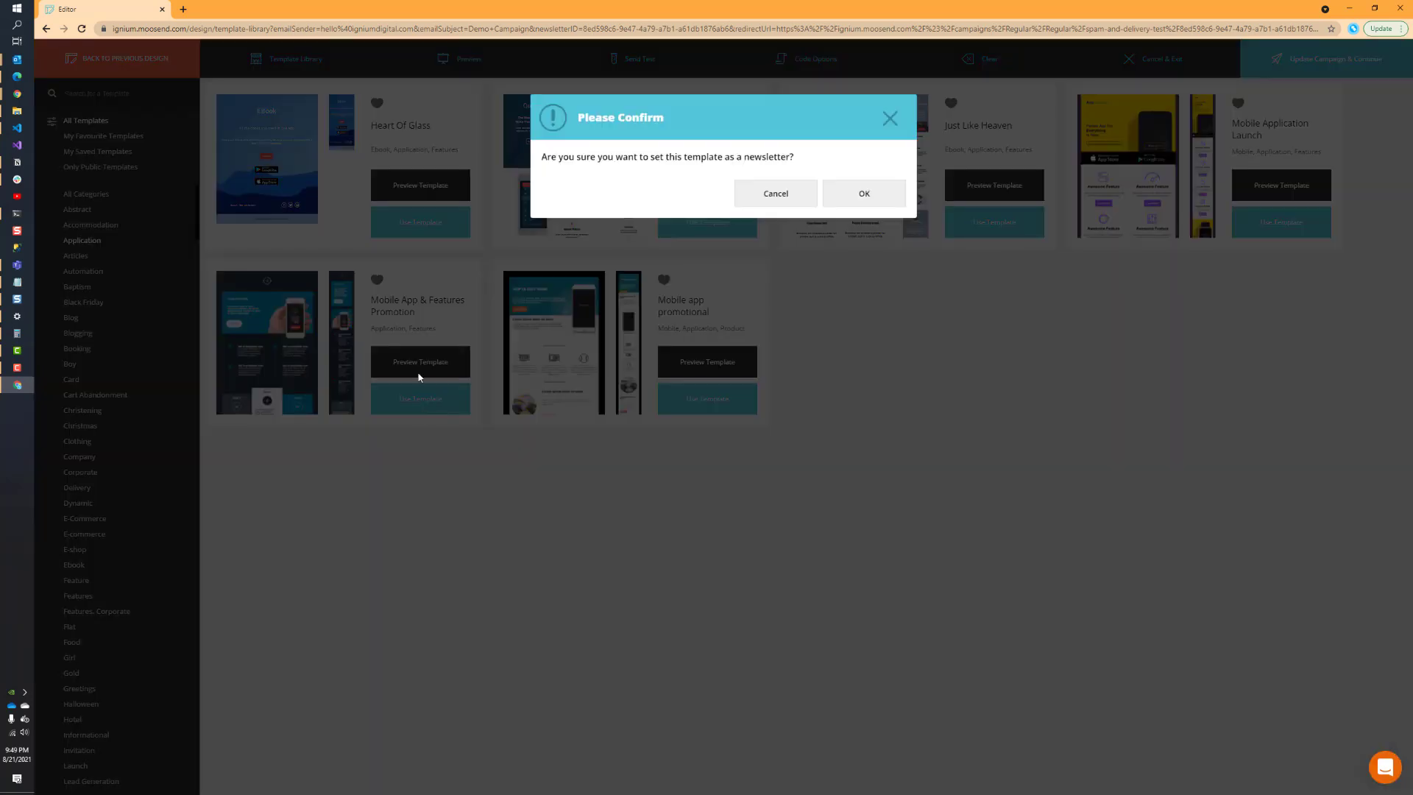
click(856, 200)
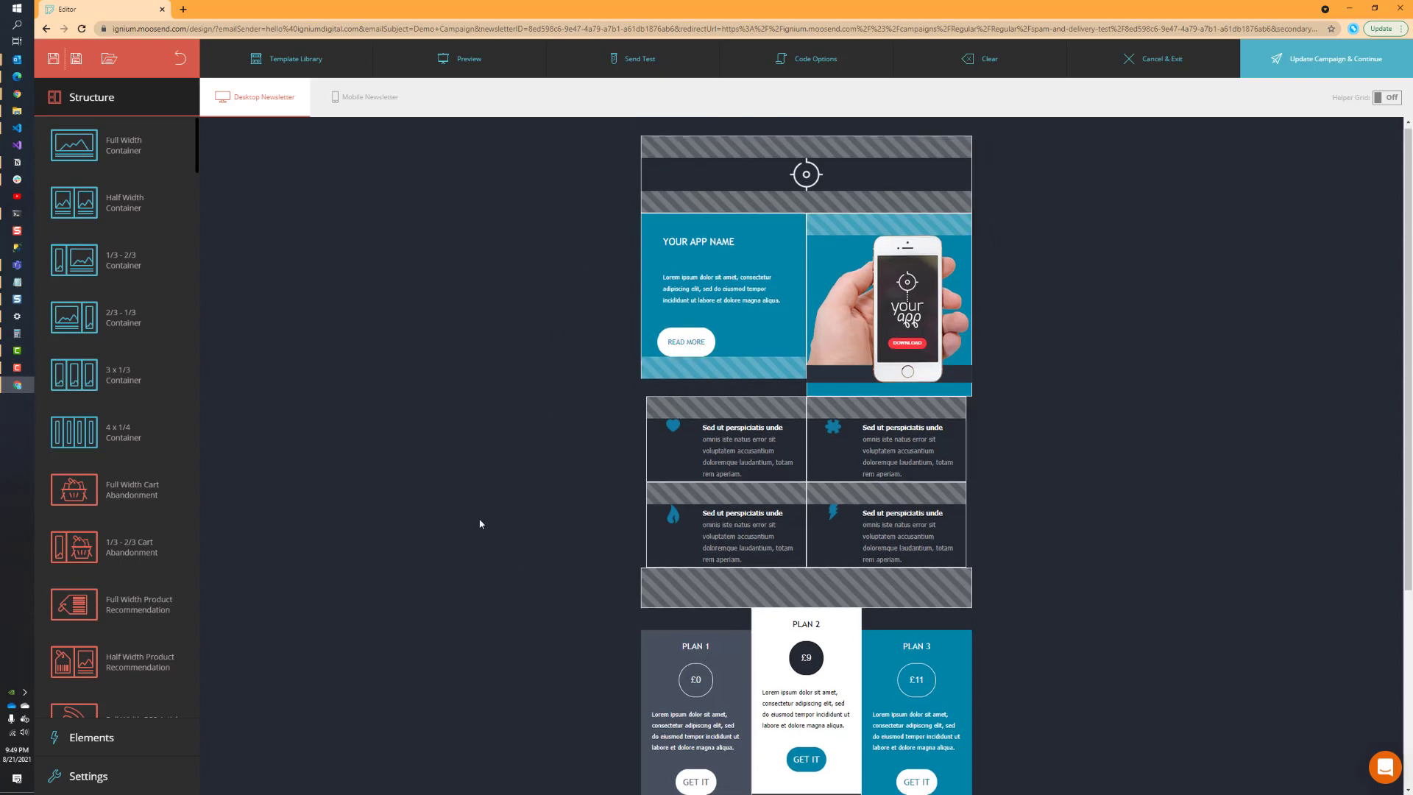
Try yellow as the newsletter's general background color, and settle on blue #4a90e2
scroll(481, 523, down, 4)
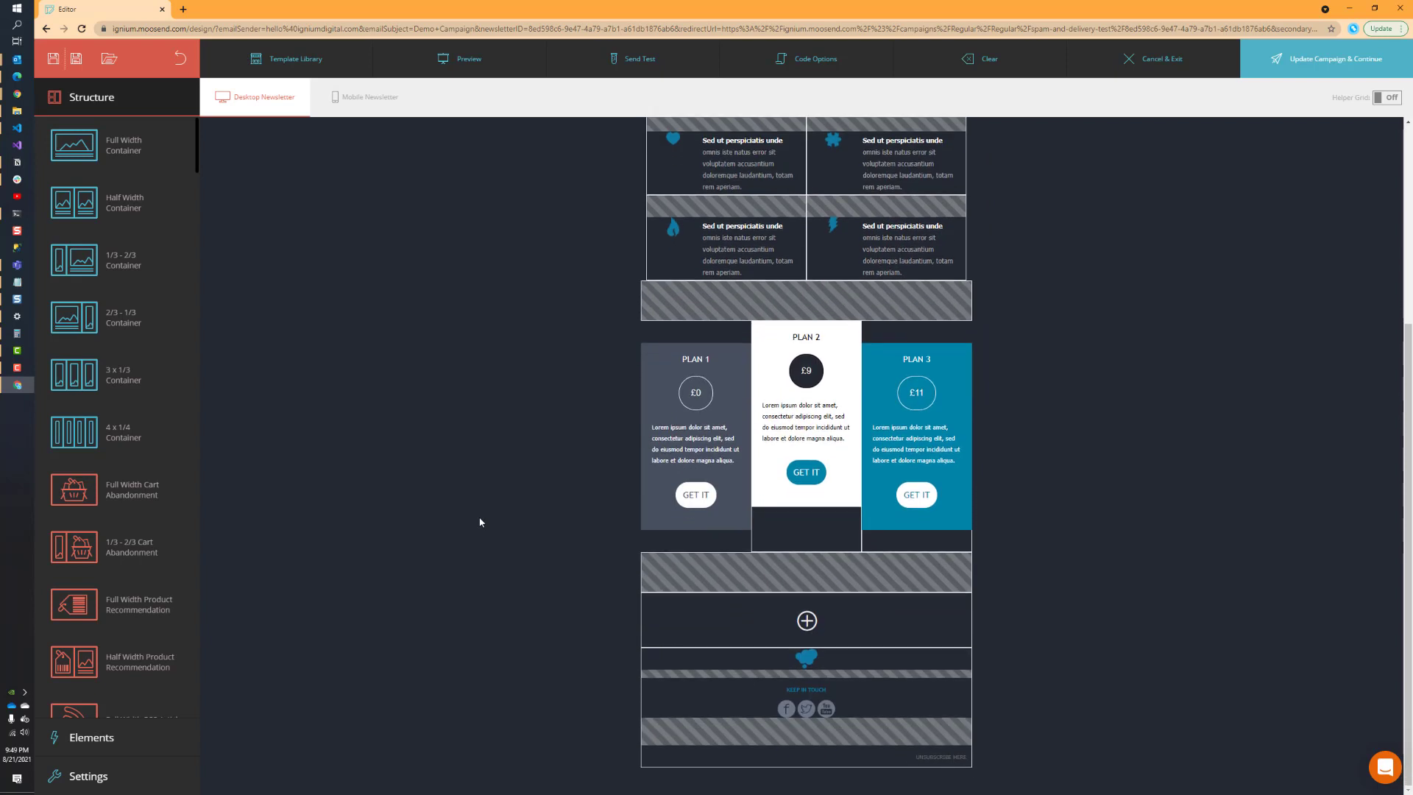
scroll(480, 521, up, 4)
click(748, 265)
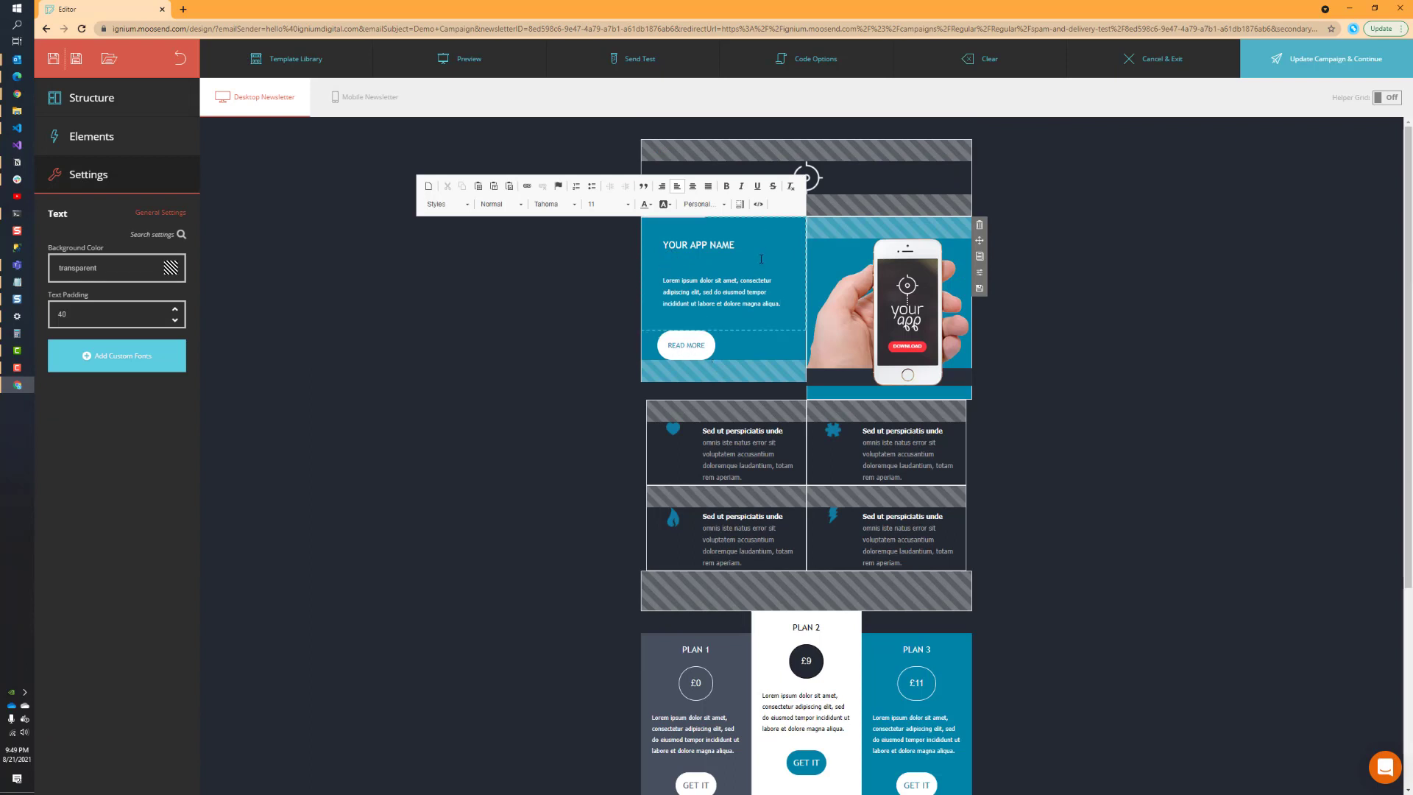
click(1032, 172)
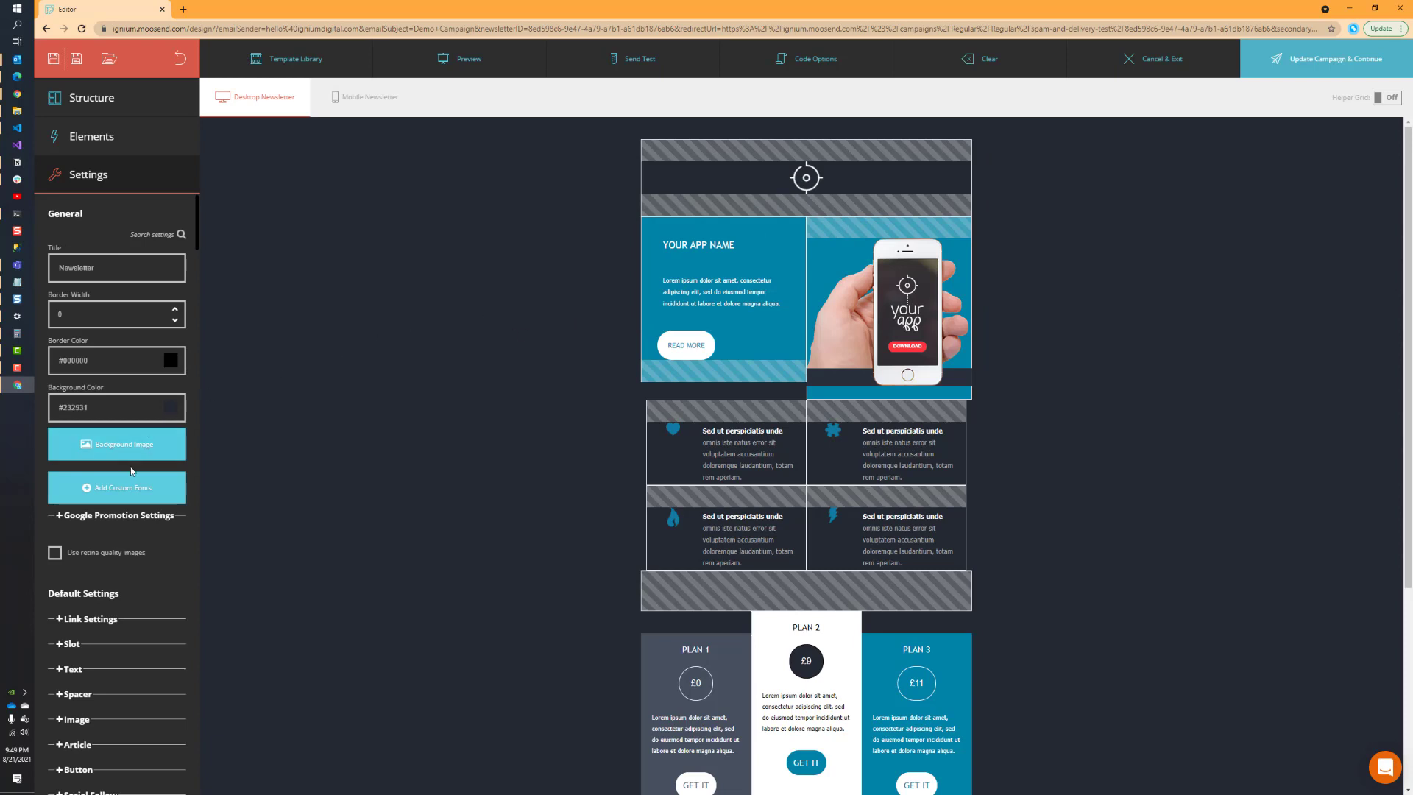
click(171, 409)
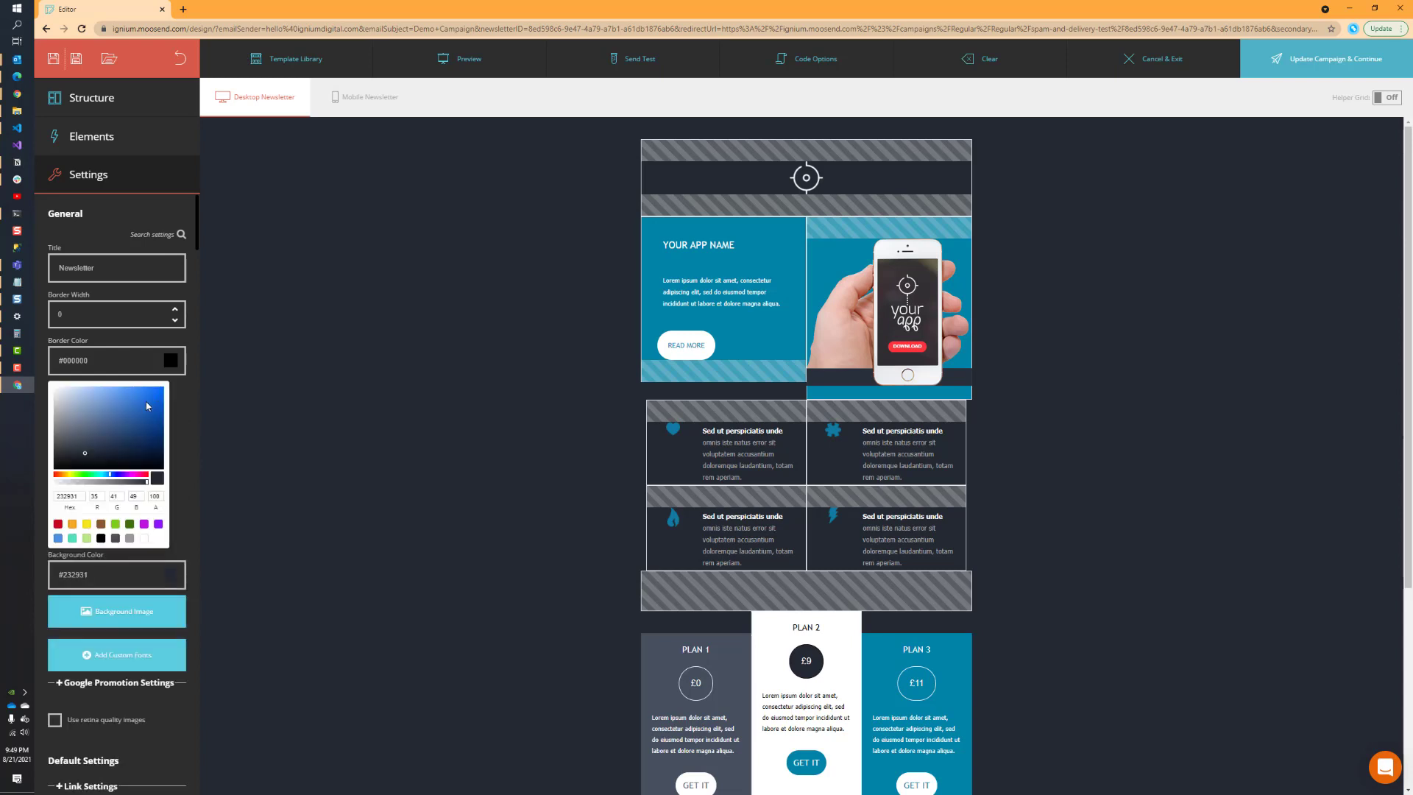
click(87, 523)
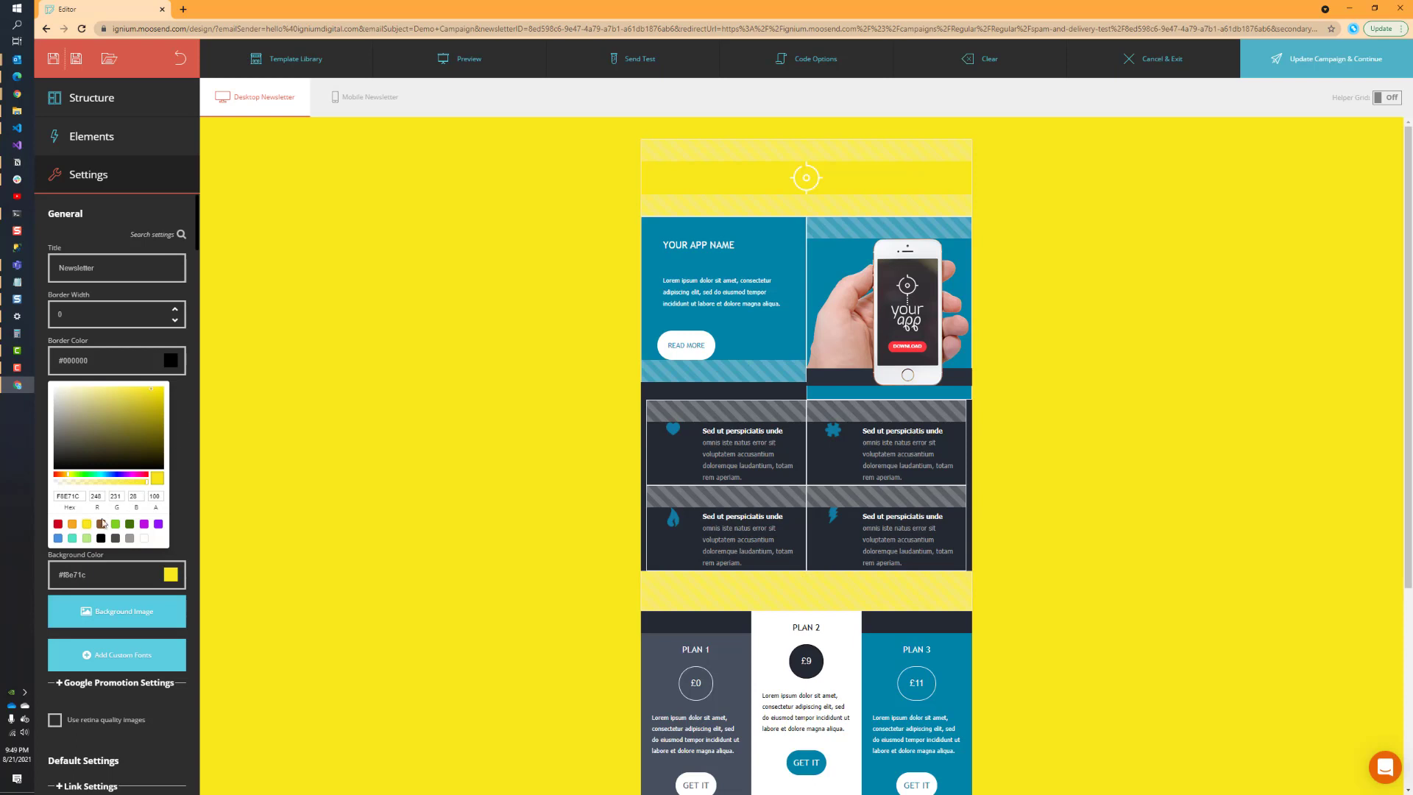
click(58, 539)
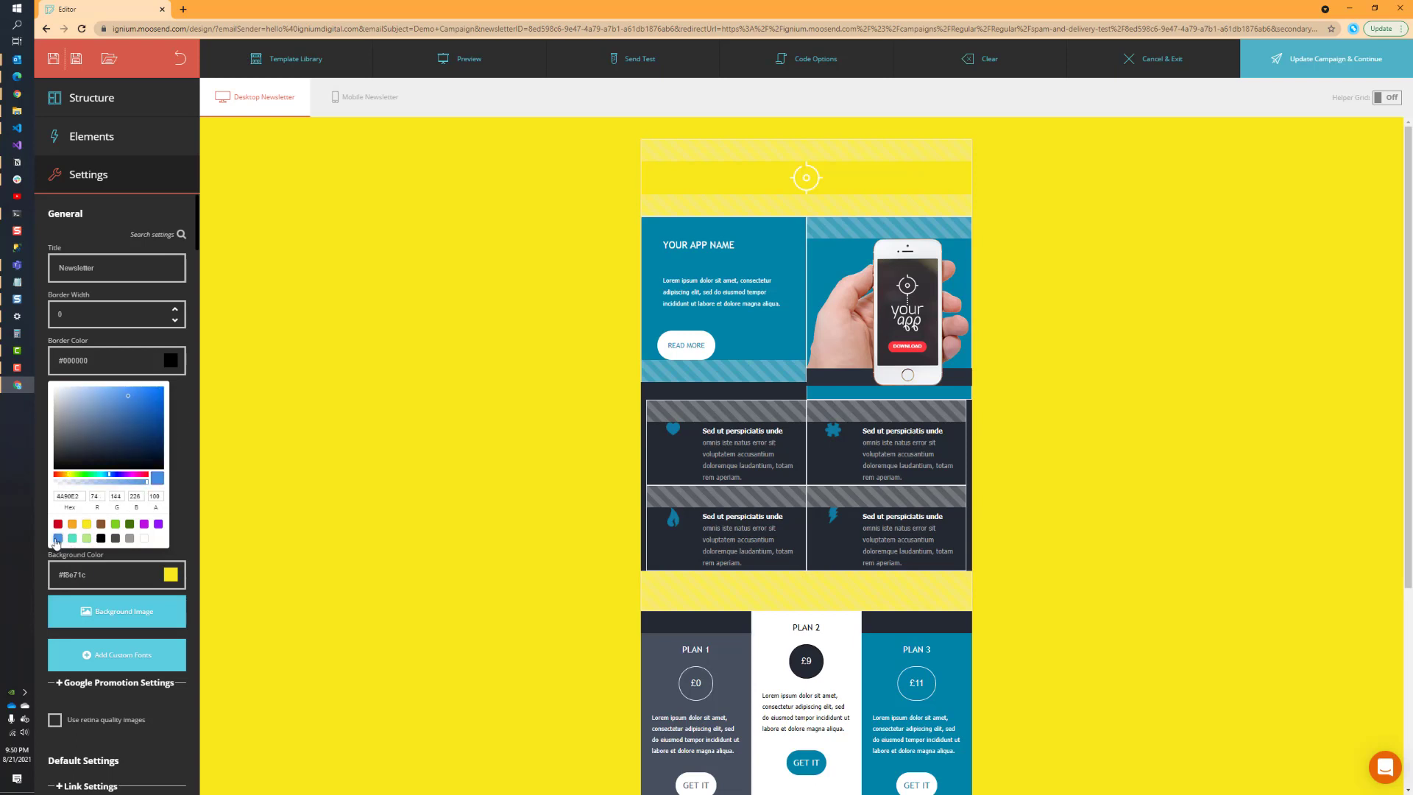
click(189, 442)
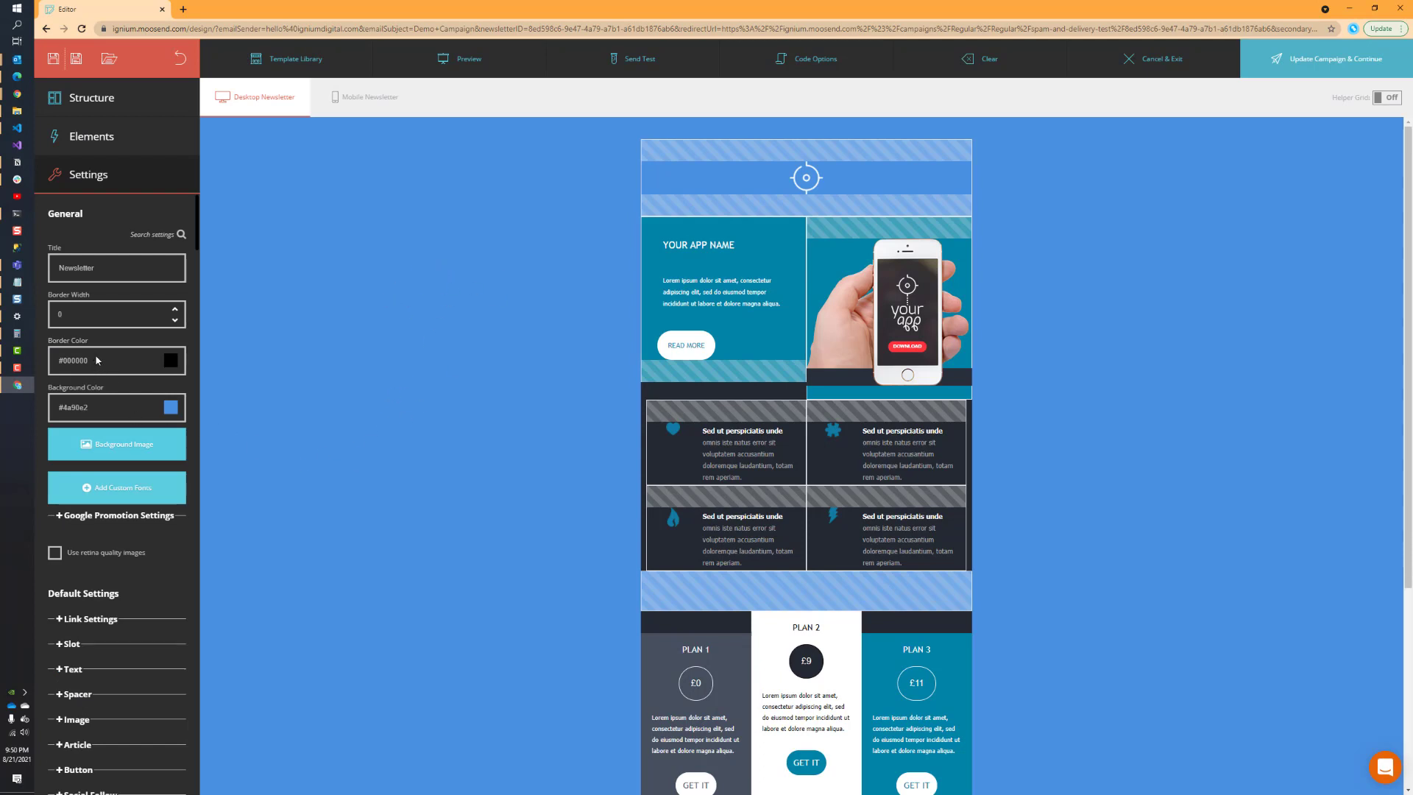
Expand and review the newsletter's default link, slot, text, spacer and image settings
click(109, 268)
scroll(113, 471, down, 1)
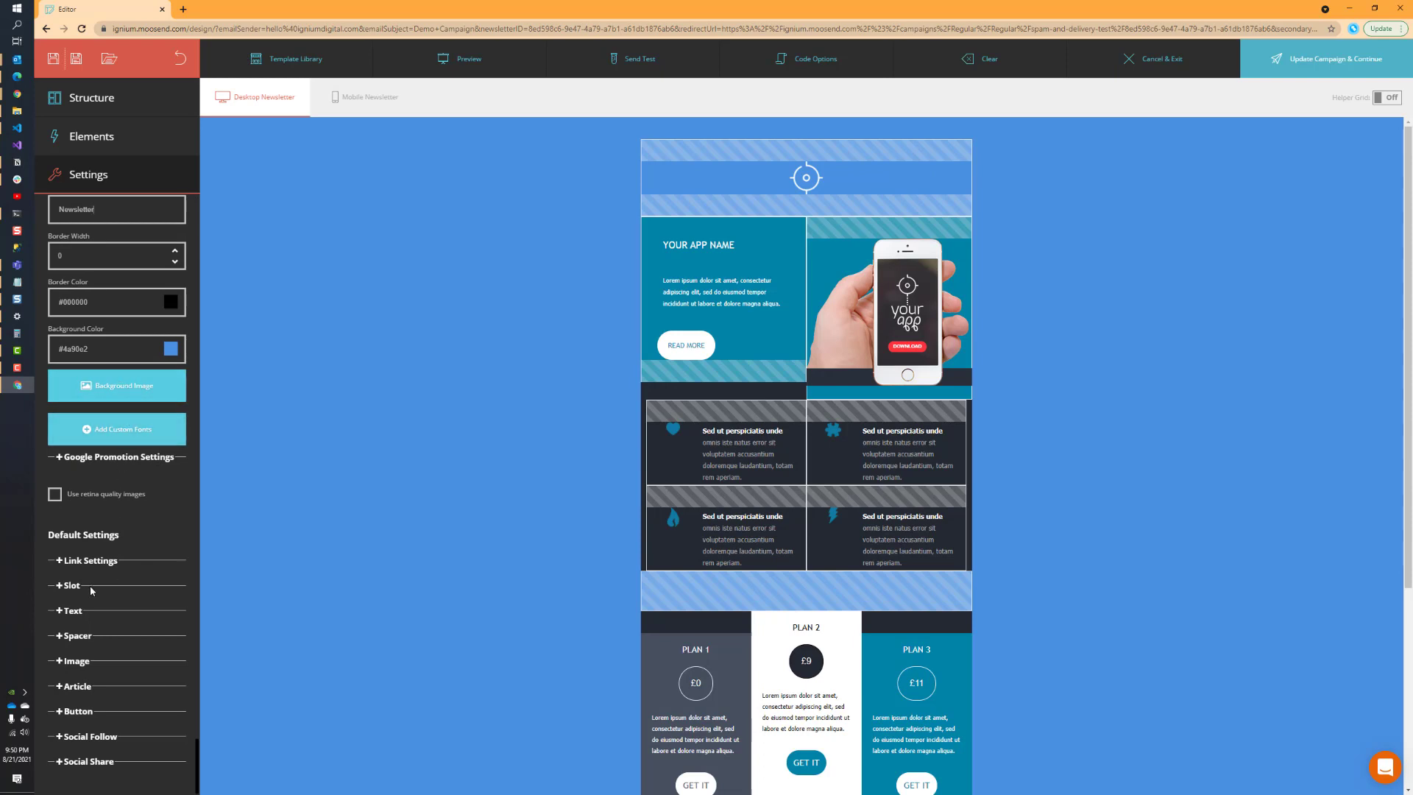
click(61, 562)
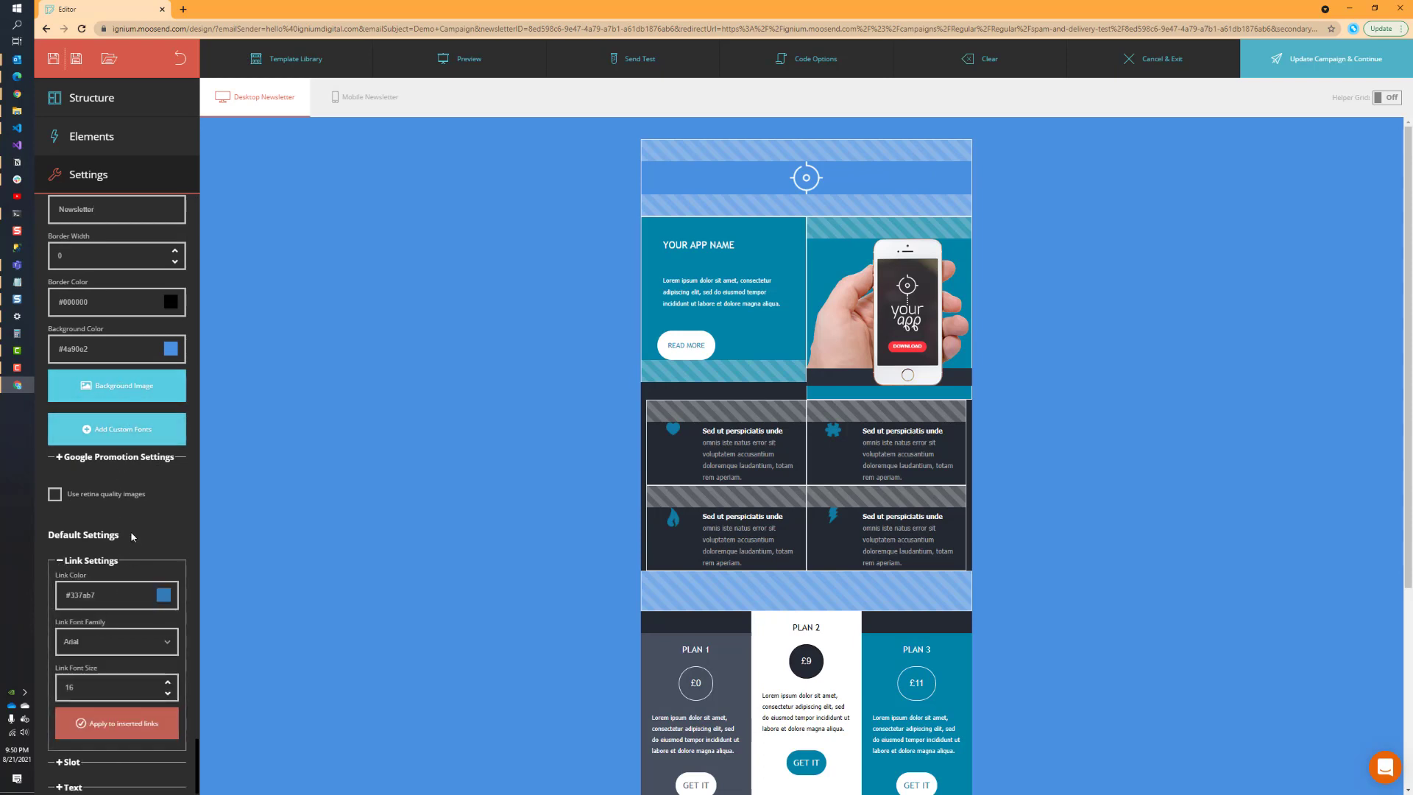
scroll(131, 537, down, 3)
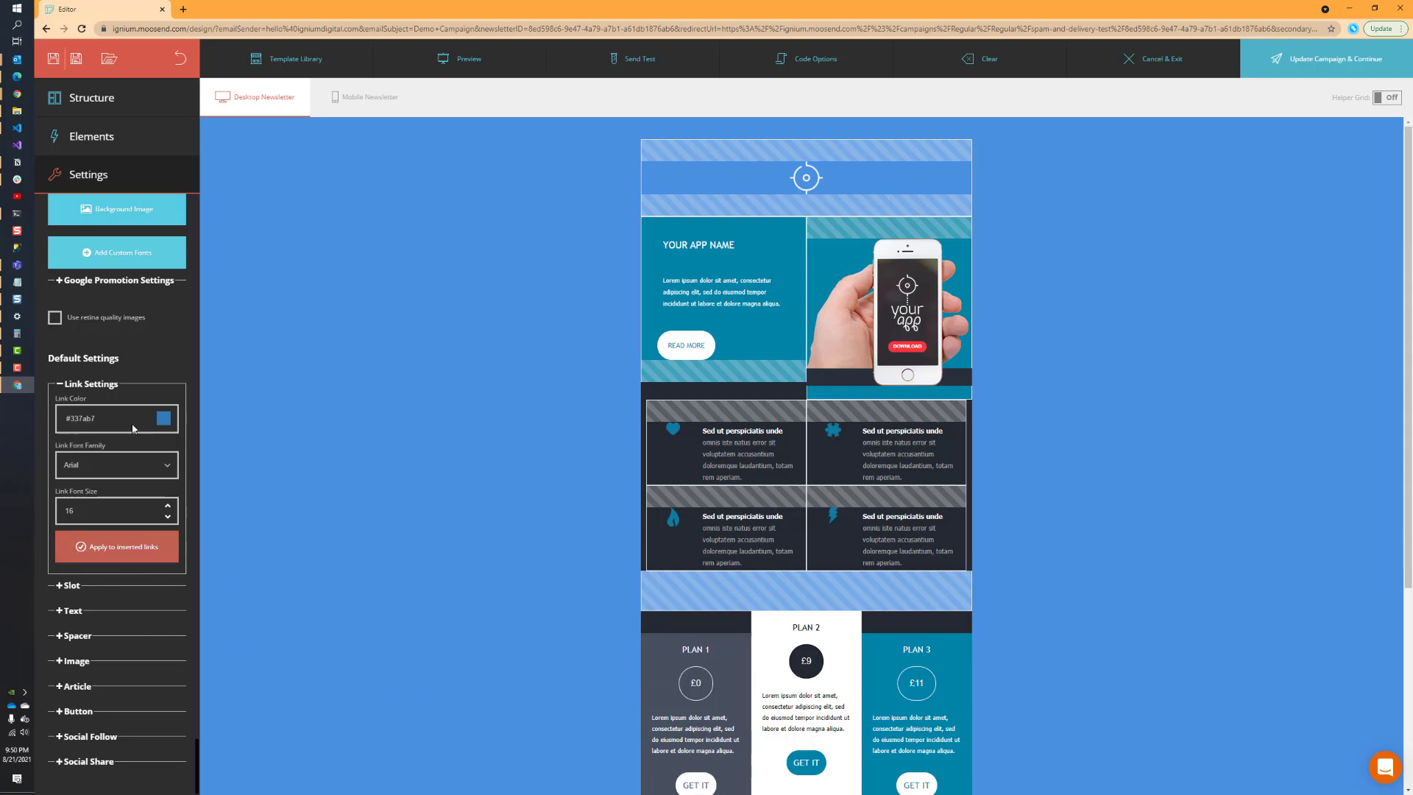
click(83, 586)
scroll(109, 585, down, 2)
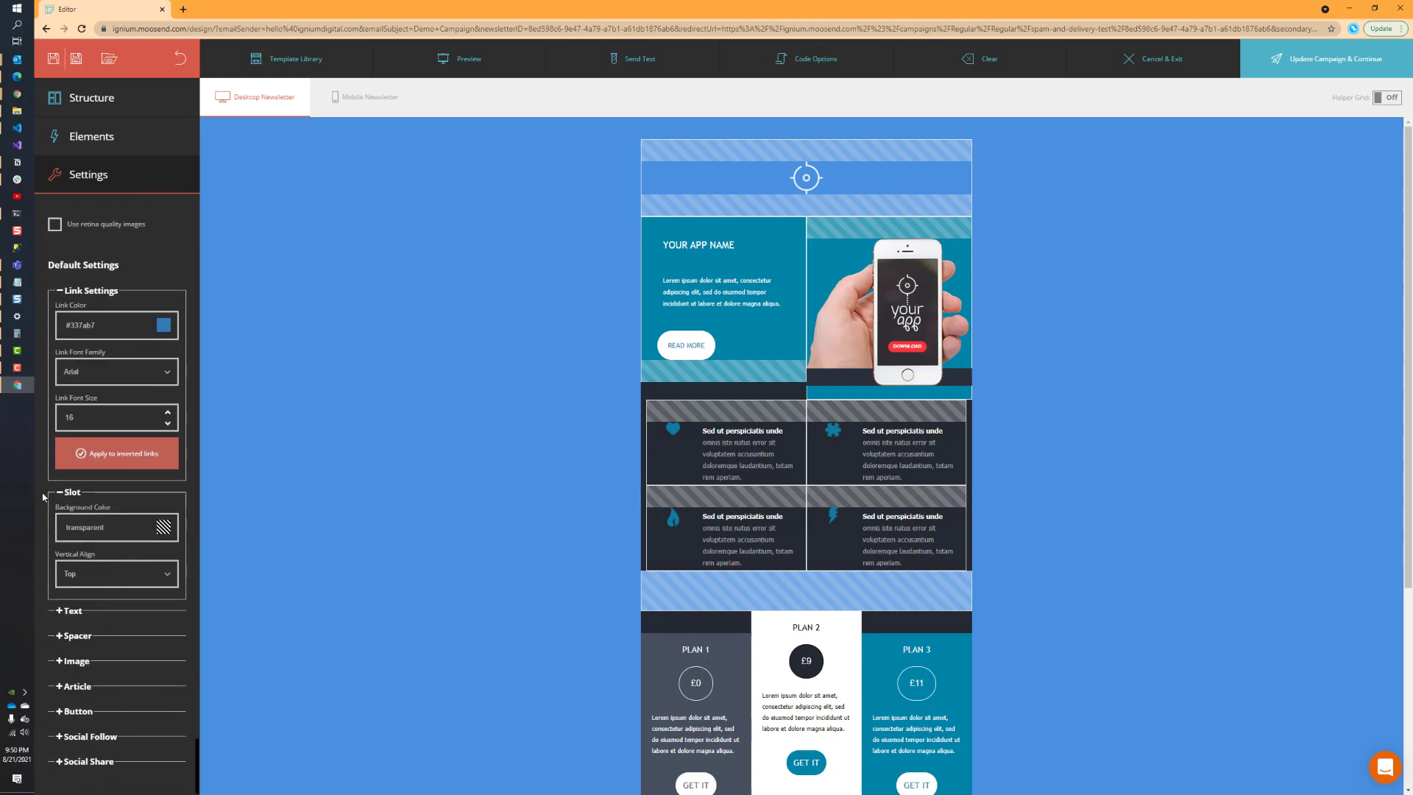
click(73, 612)
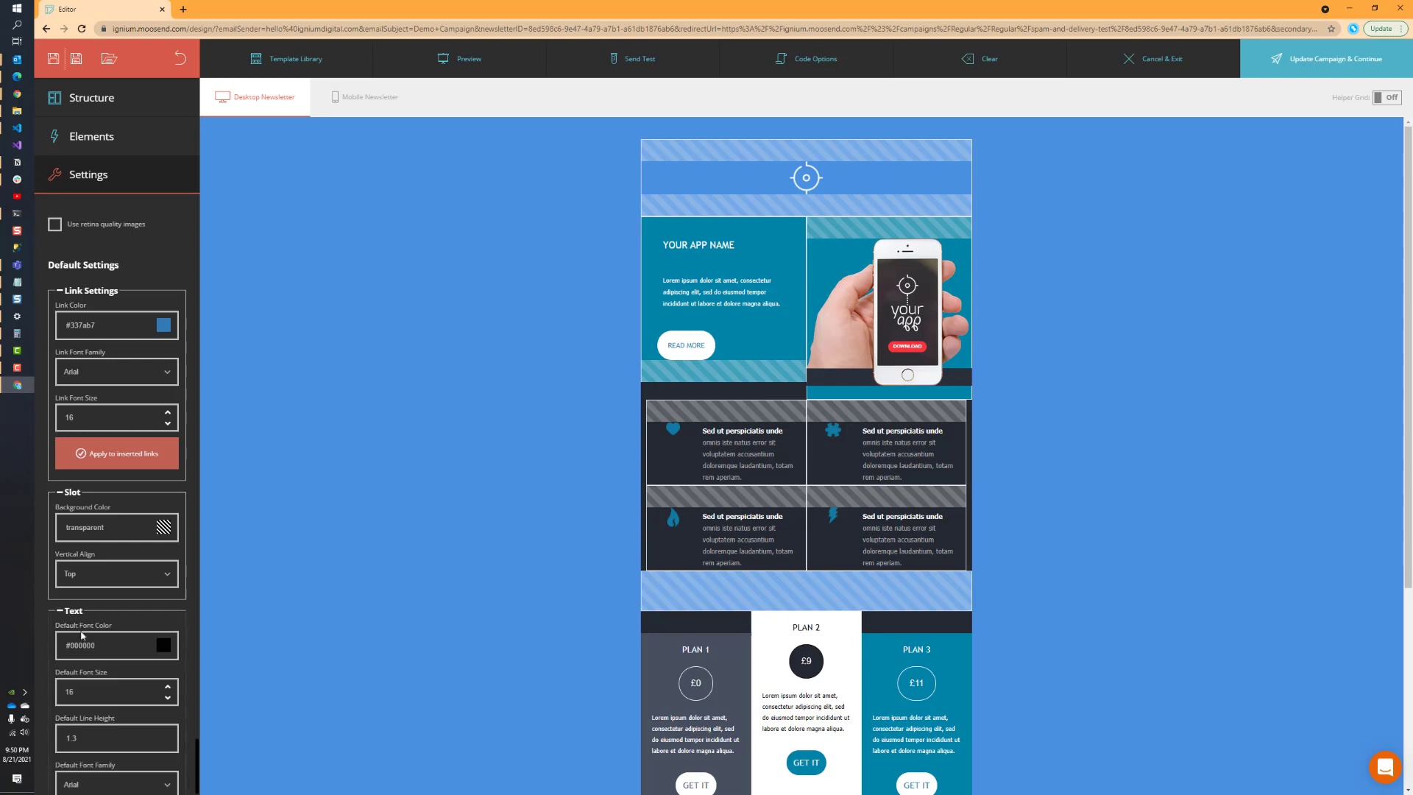
scroll(90, 640, down, 4)
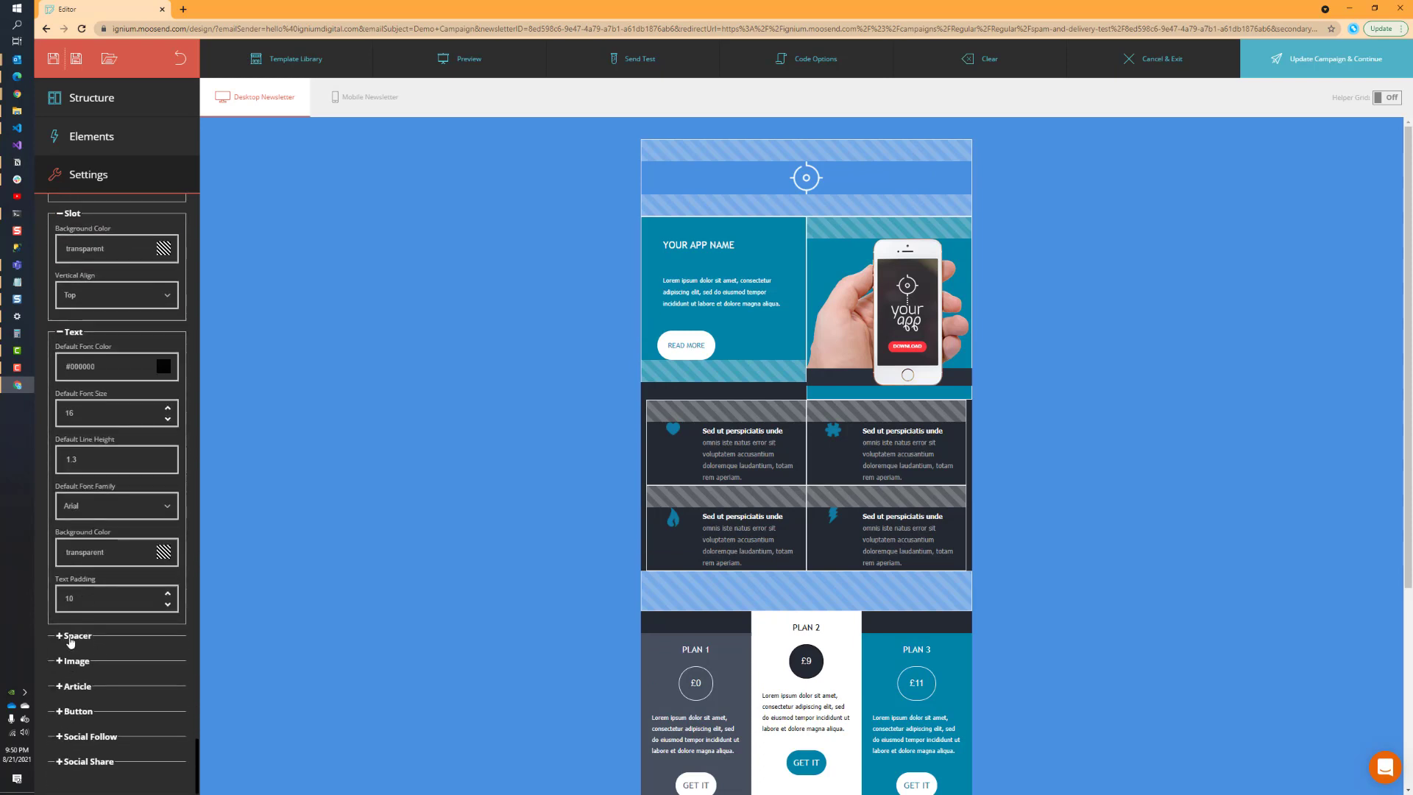
click(71, 637)
scroll(73, 655, down, 1)
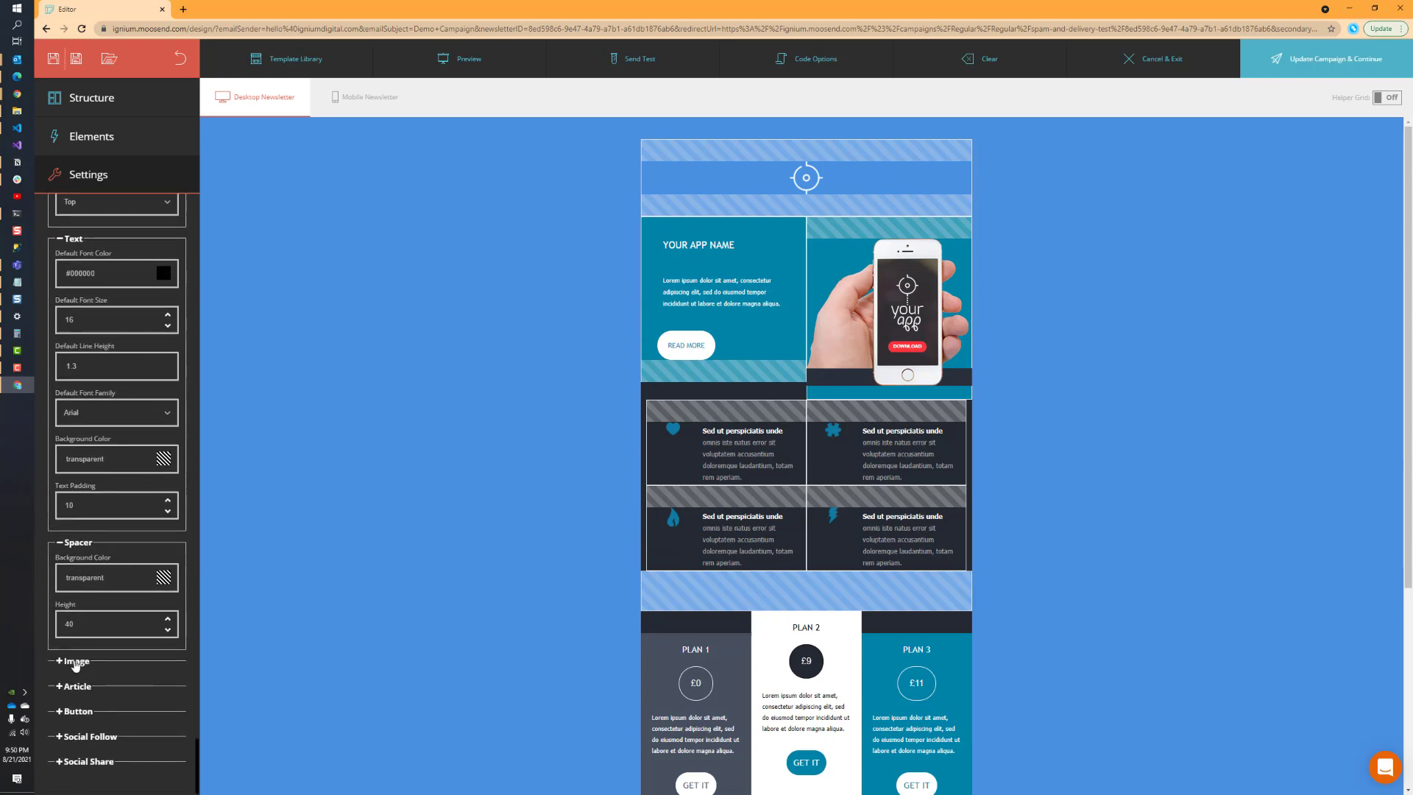
click(75, 661)
scroll(76, 677, down, 2)
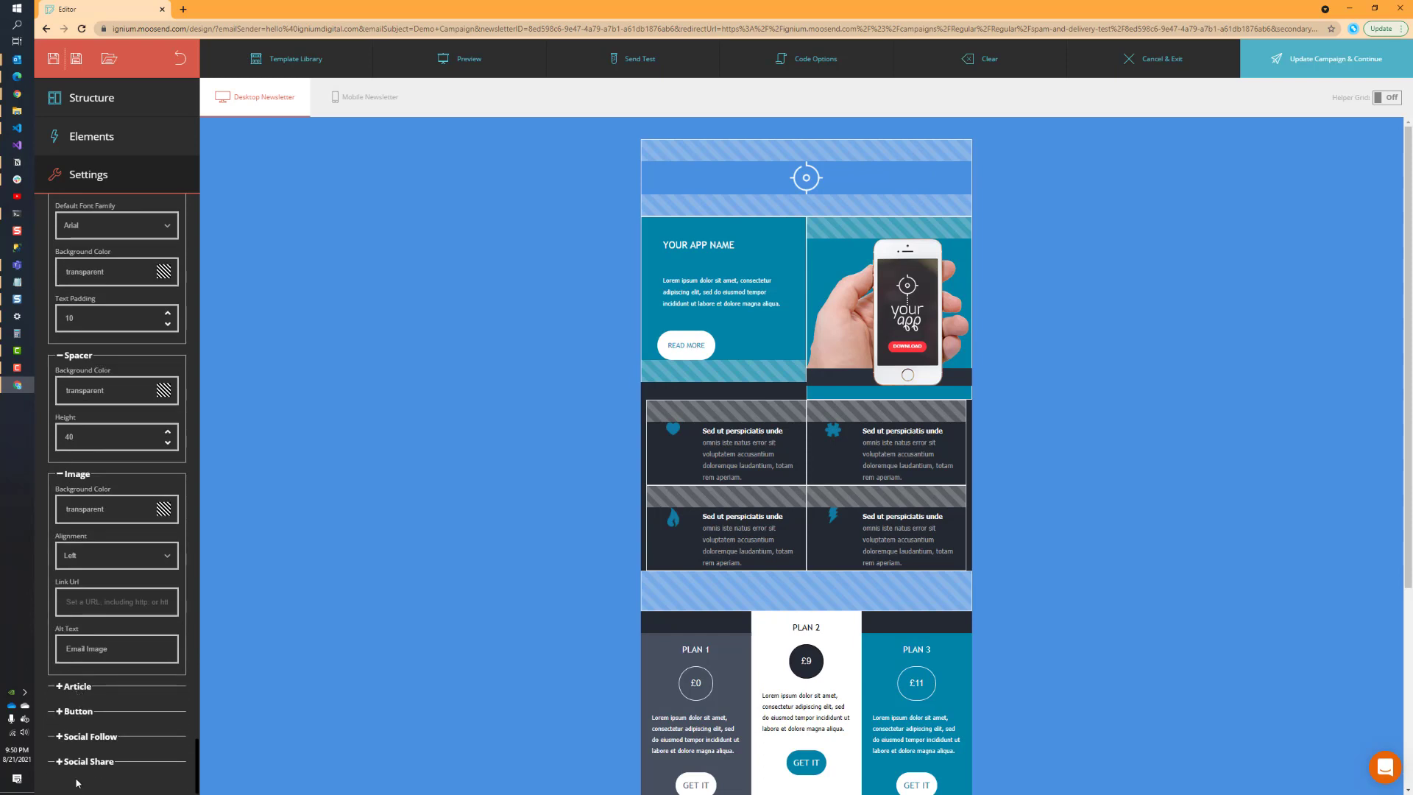
Expand and review the default Social Follow and Social Share settings, including the social network URL fields
click(79, 738)
scroll(78, 740, down, 4)
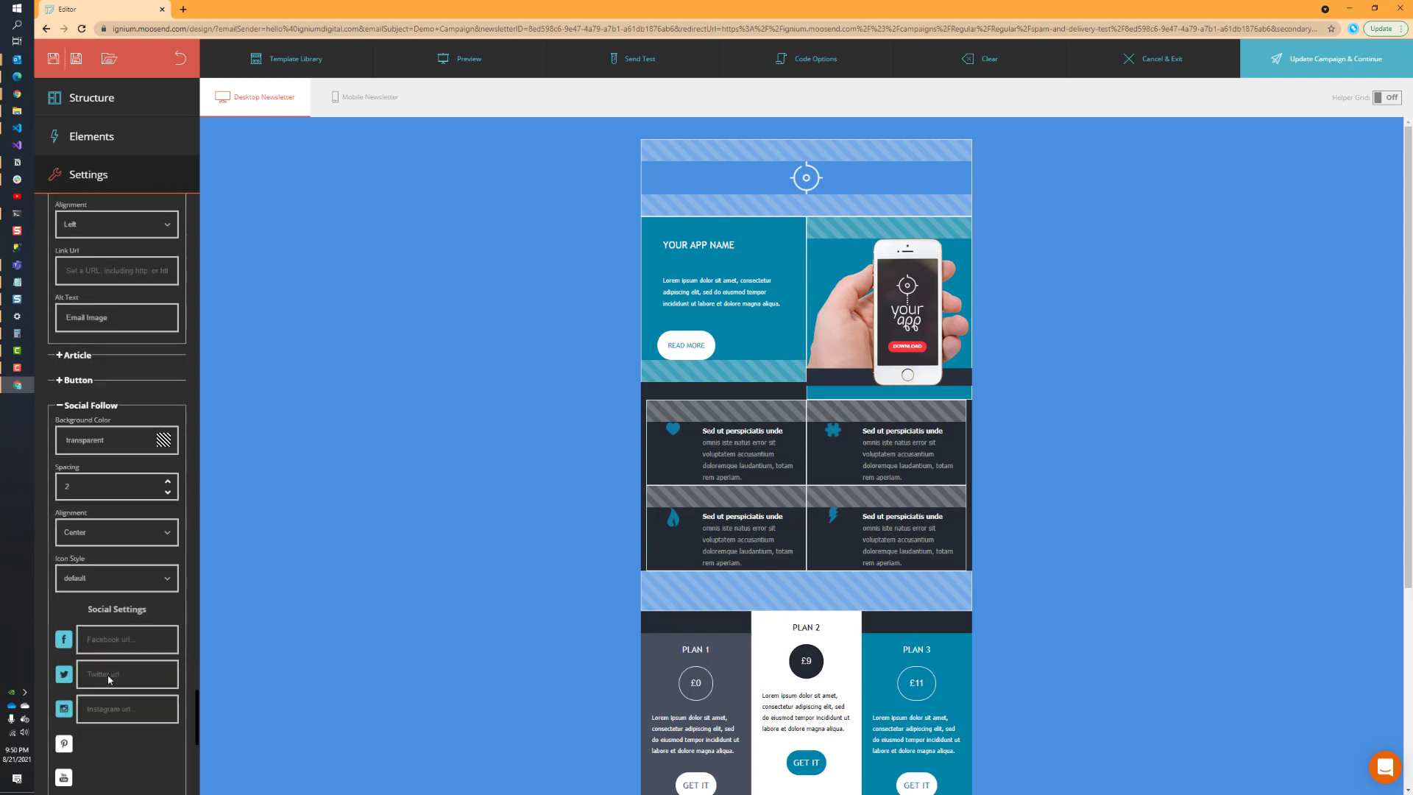
scroll(56, 766, down, 5)
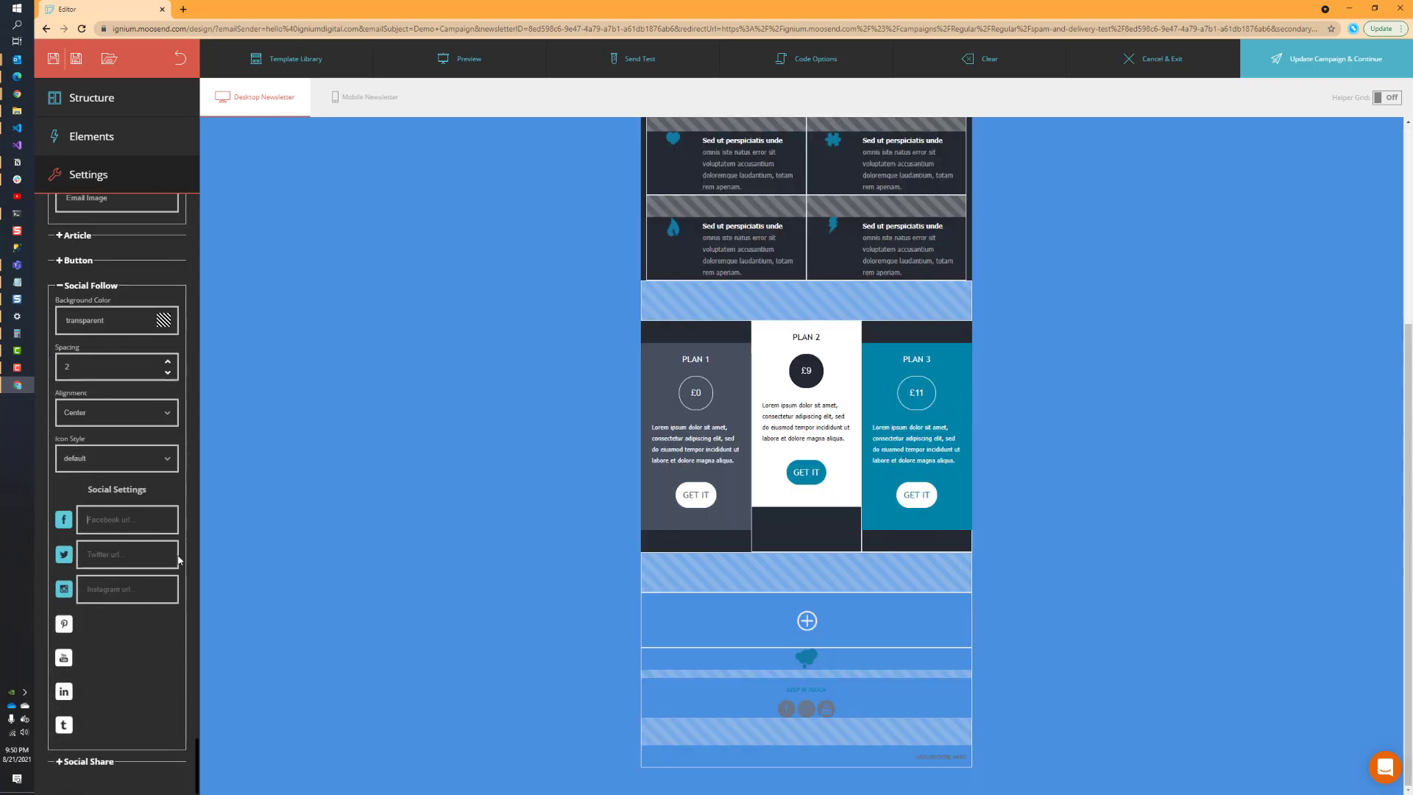
click(57, 764)
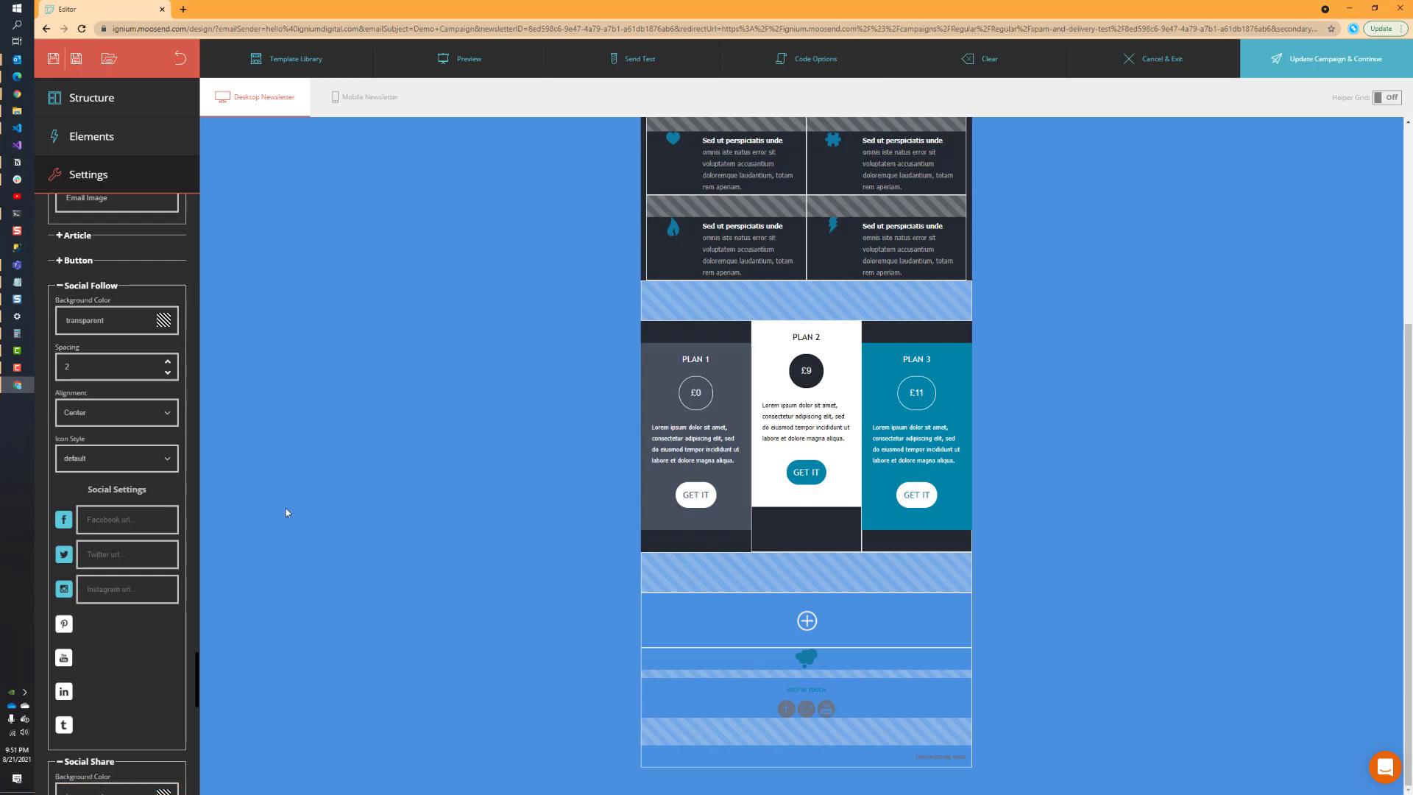
scroll(131, 582, down, 3)
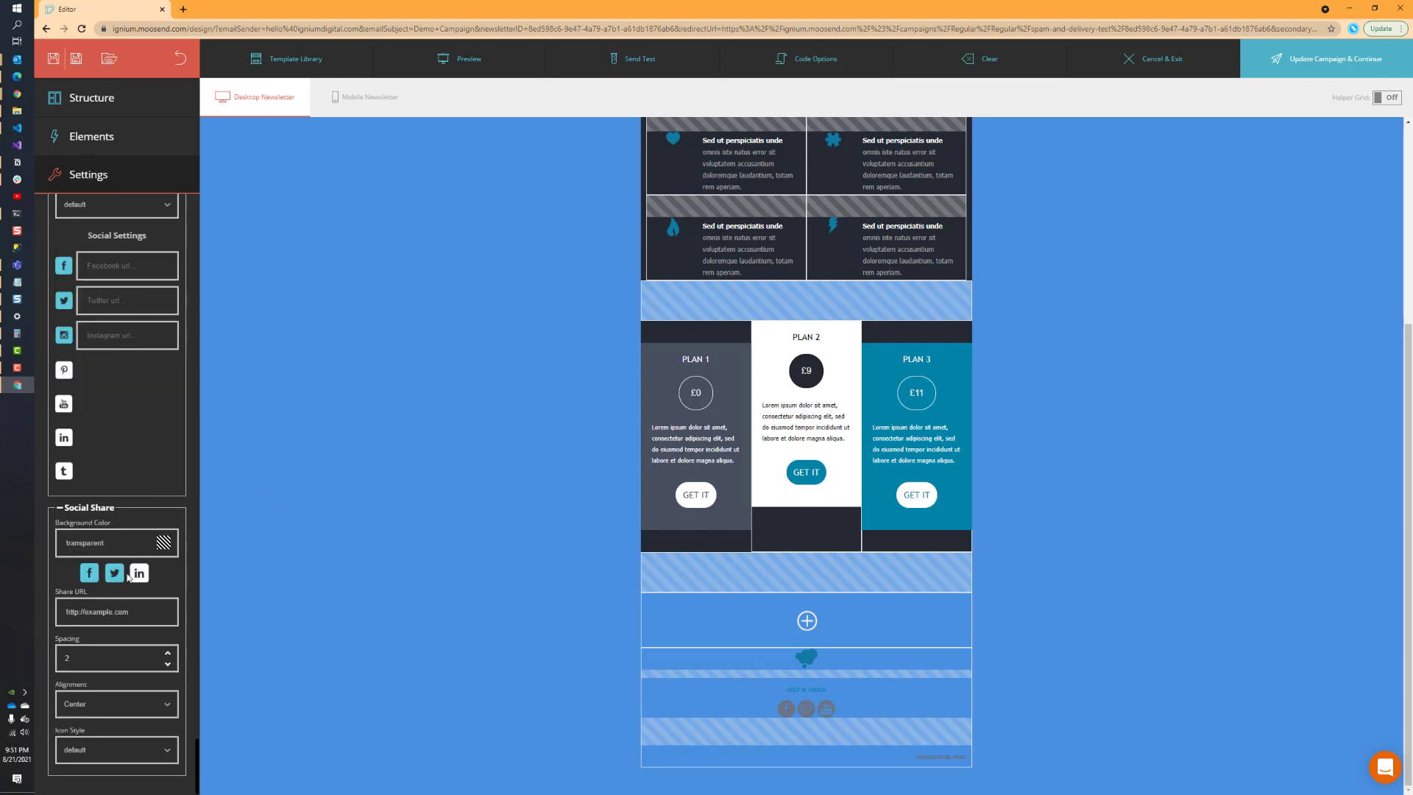
scroll(123, 584, up, 7)
scroll(122, 584, up, 10)
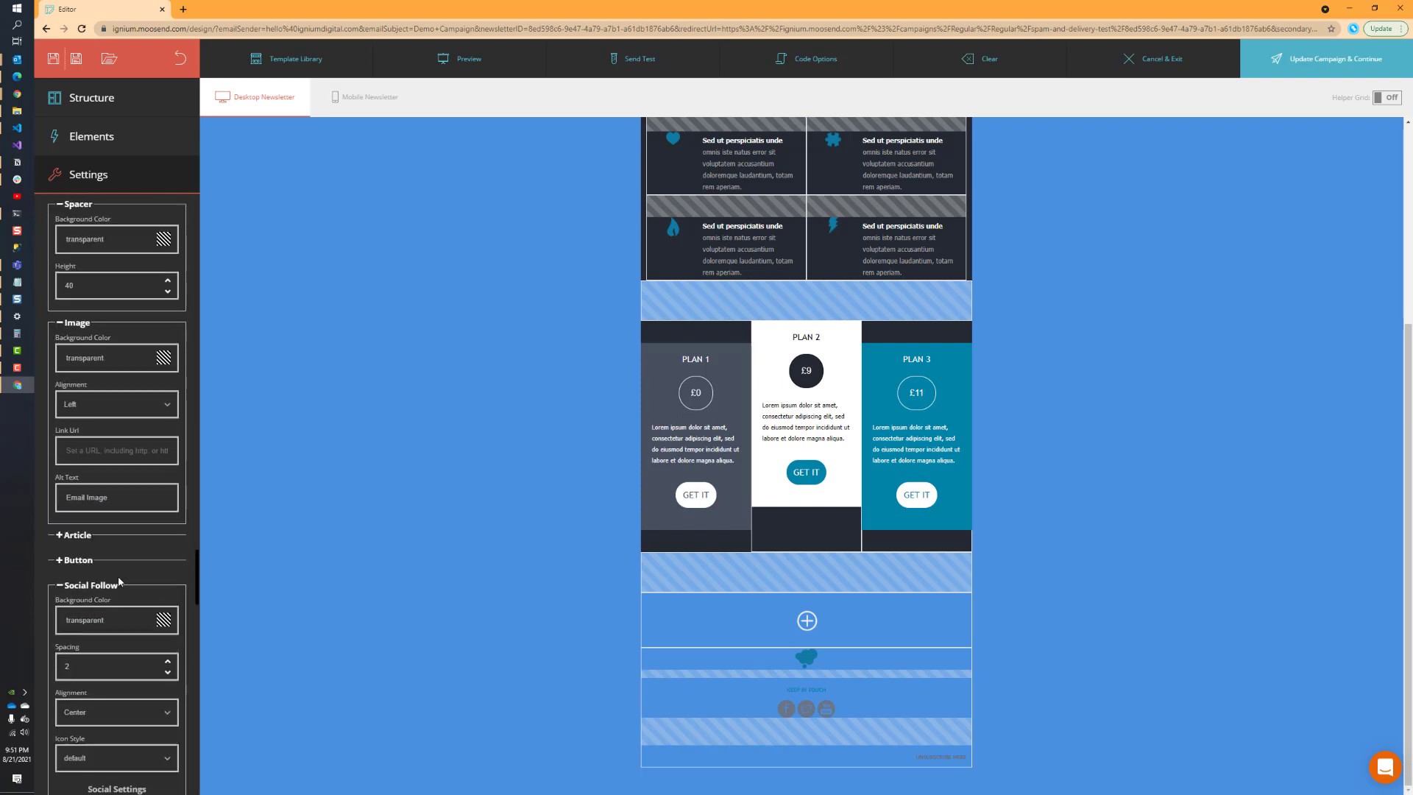
scroll(110, 578, up, 5)
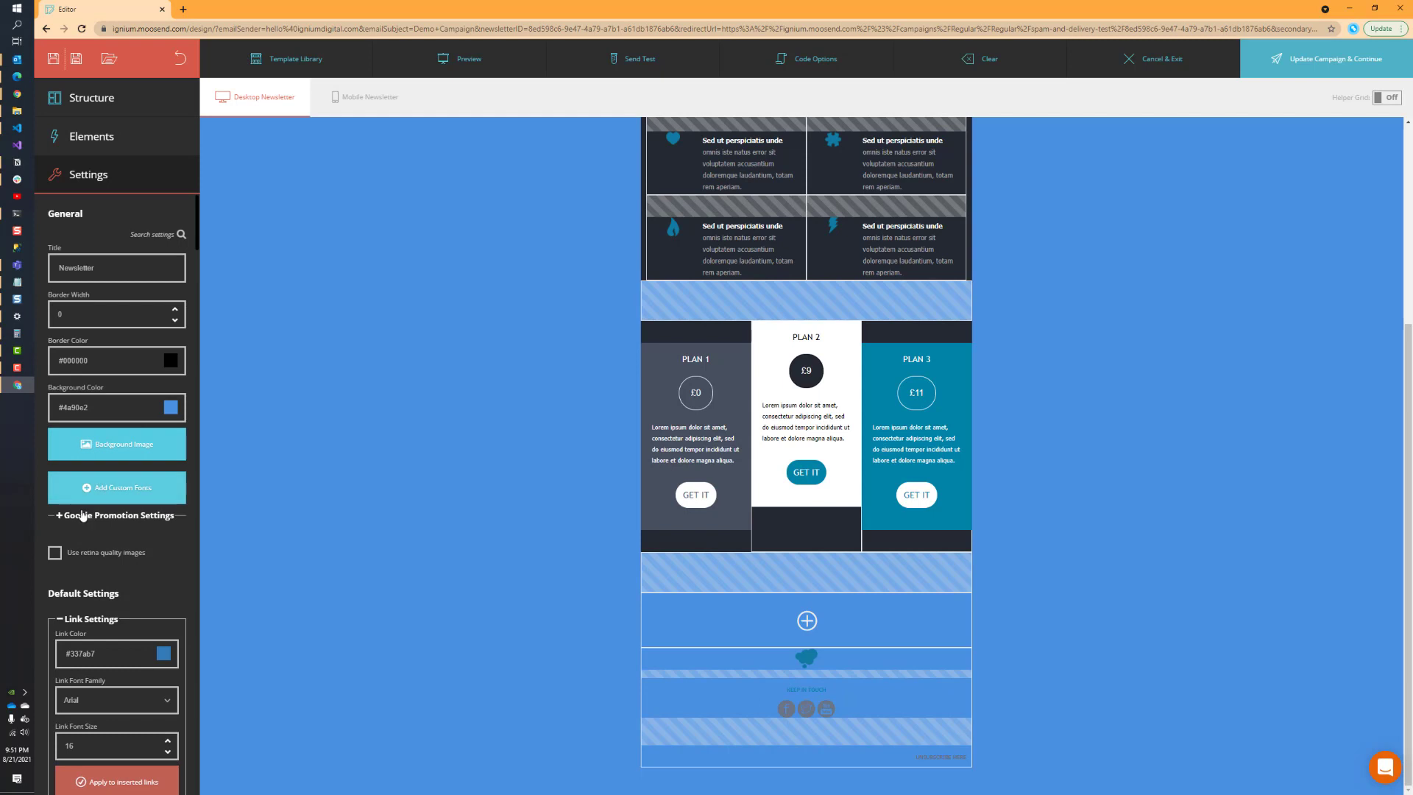
Browse the custom fonts that can be added to the newsletter, and close the font selection without adding any
click(86, 492)
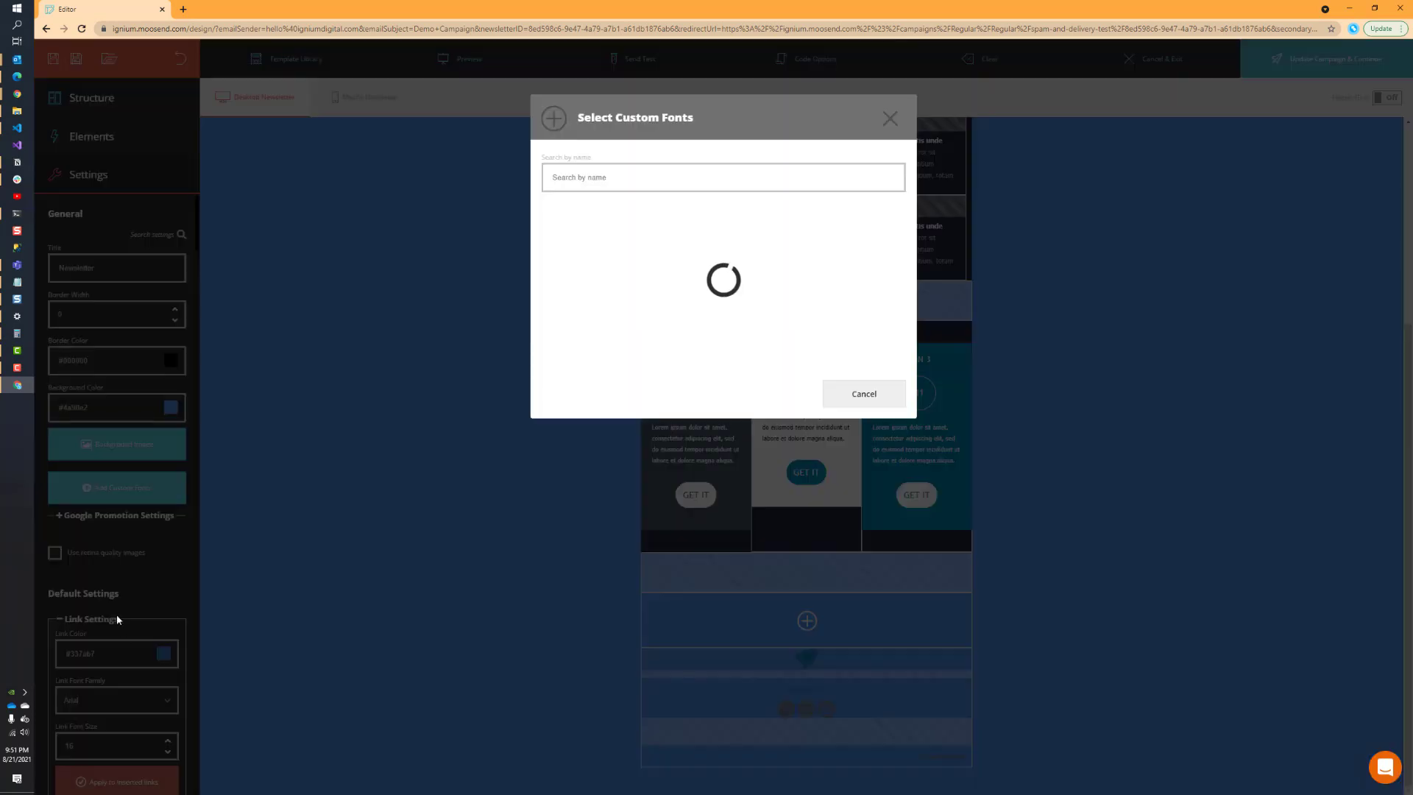
scroll(716, 270, down, 10)
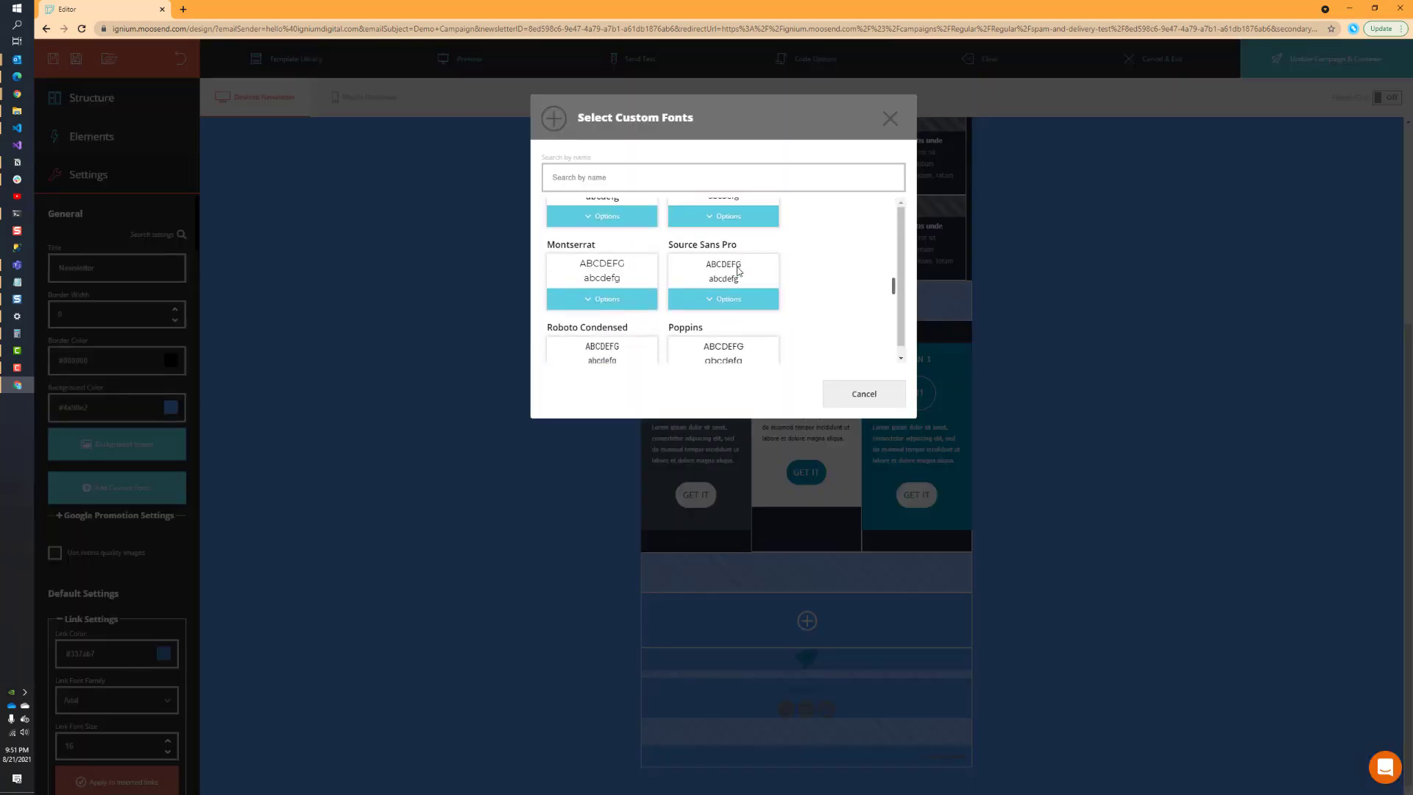
scroll(714, 271, down, 6)
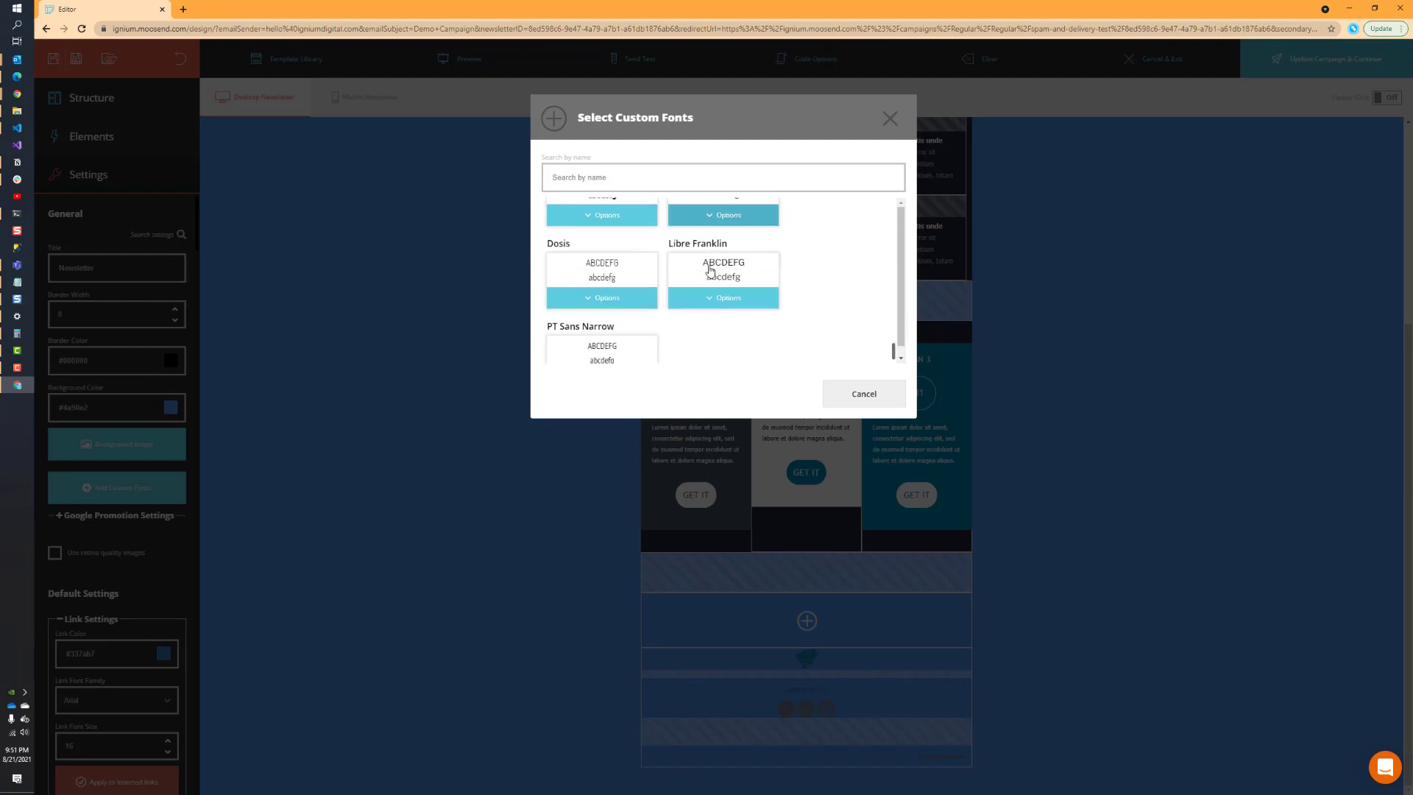
scroll(700, 273, down, 8)
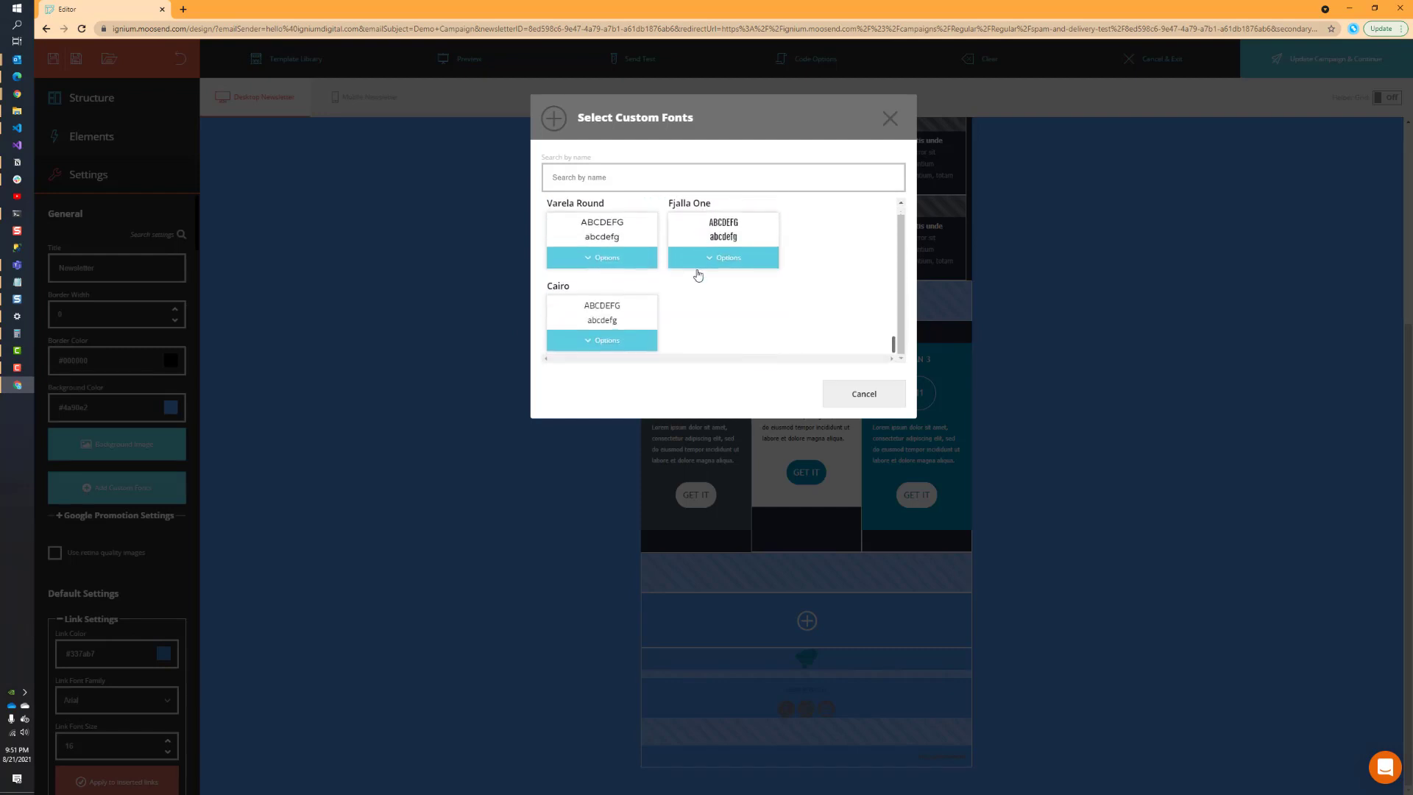
scroll(686, 278, down, 6)
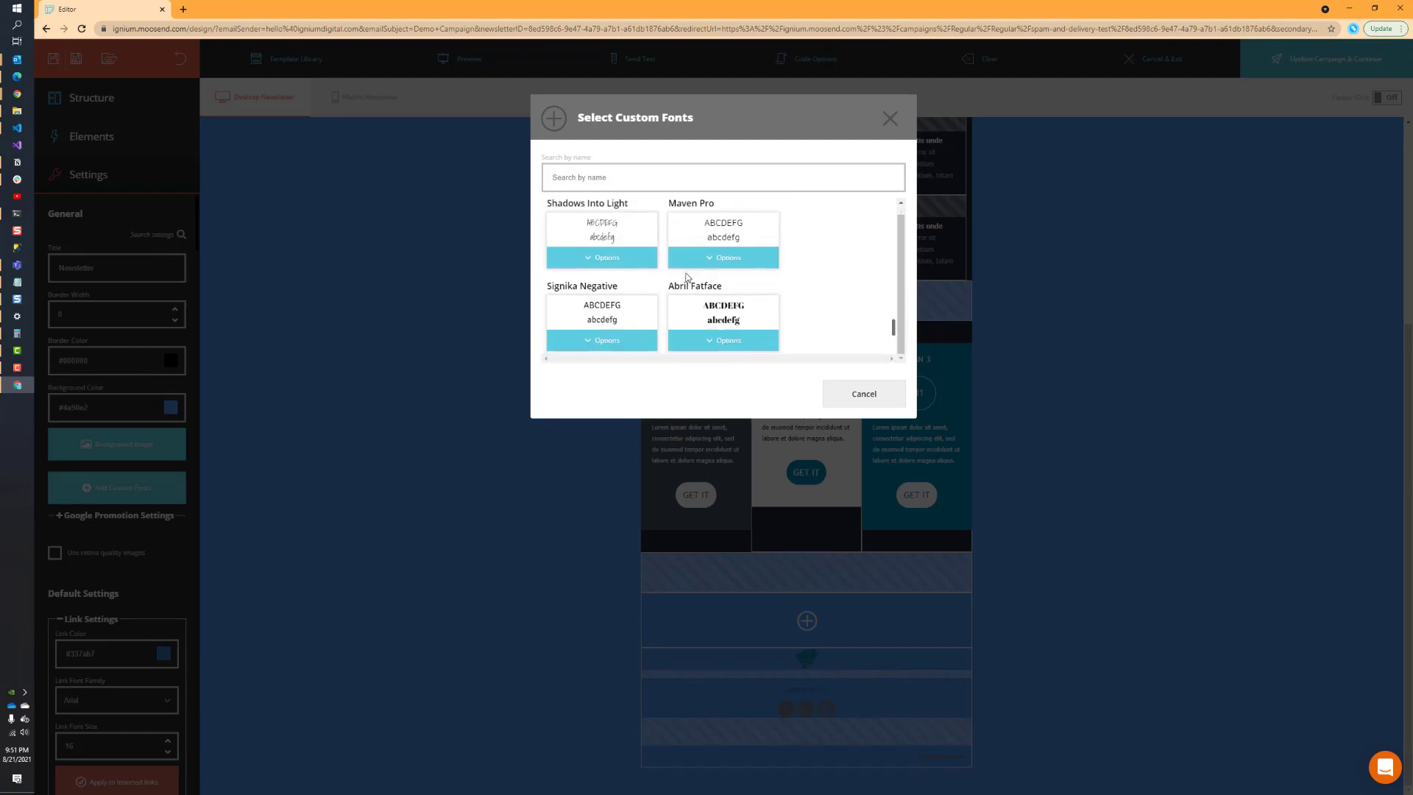
click(889, 118)
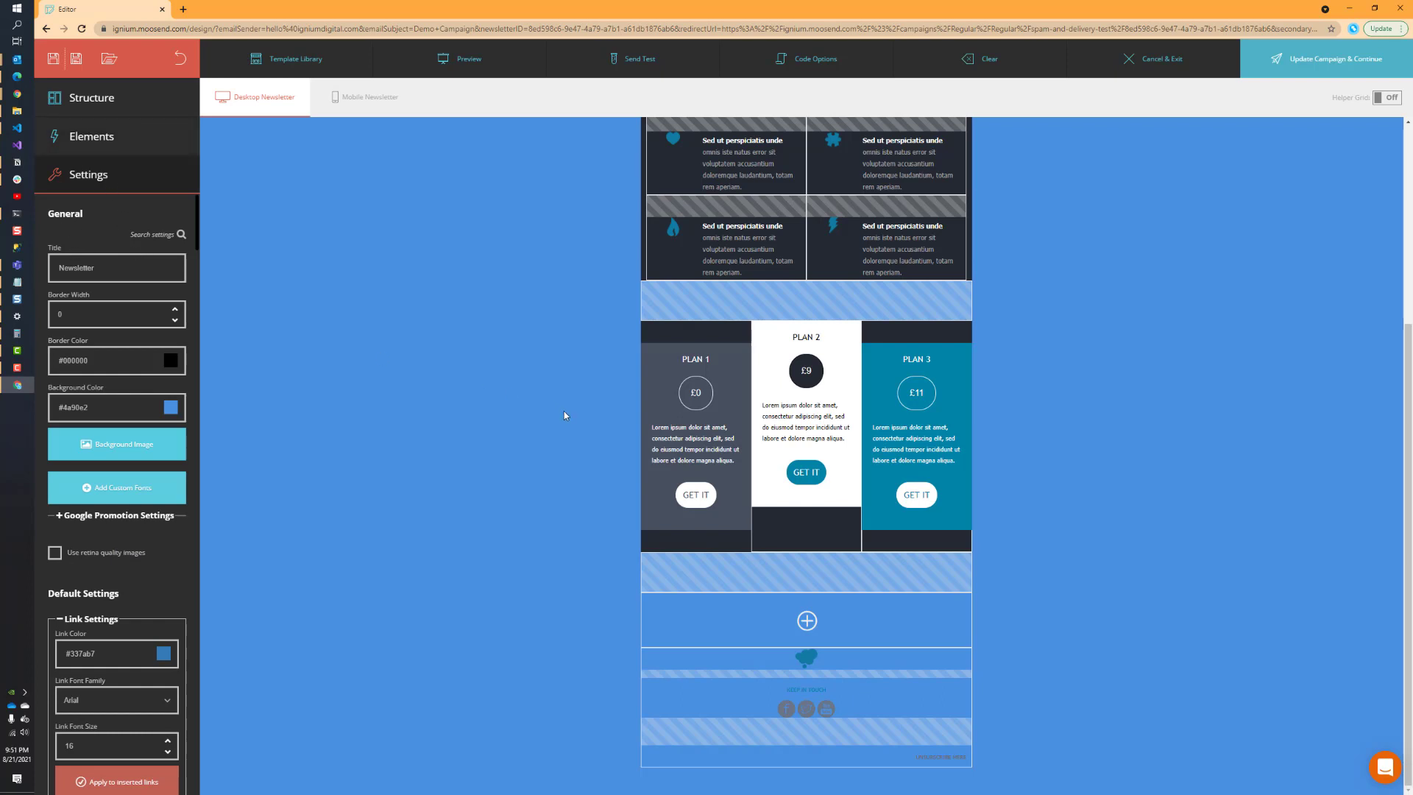
In the structure settings of the row with the app name and phone image, set Slot 1's vertical alignment to Top
scroll(553, 408, up, 3)
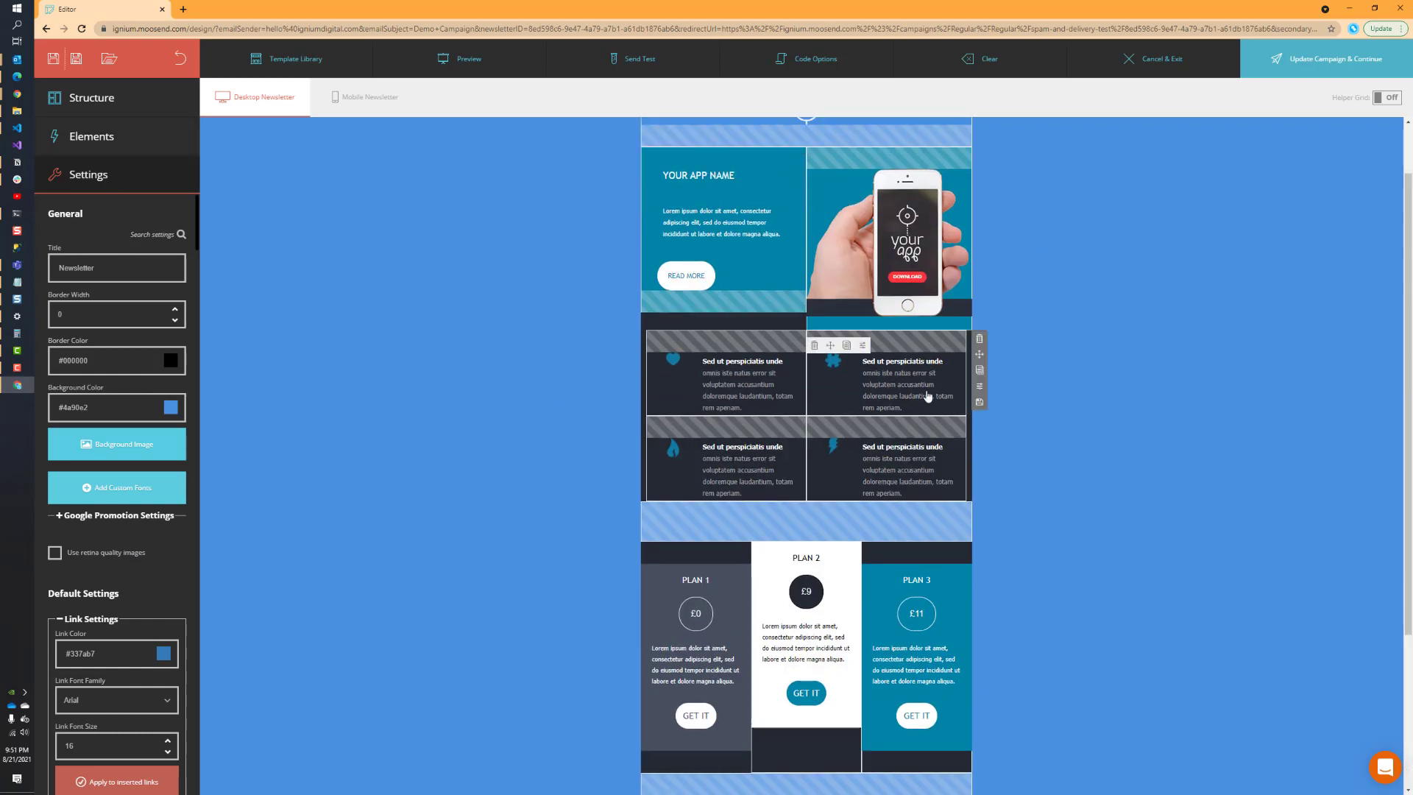
click(716, 211)
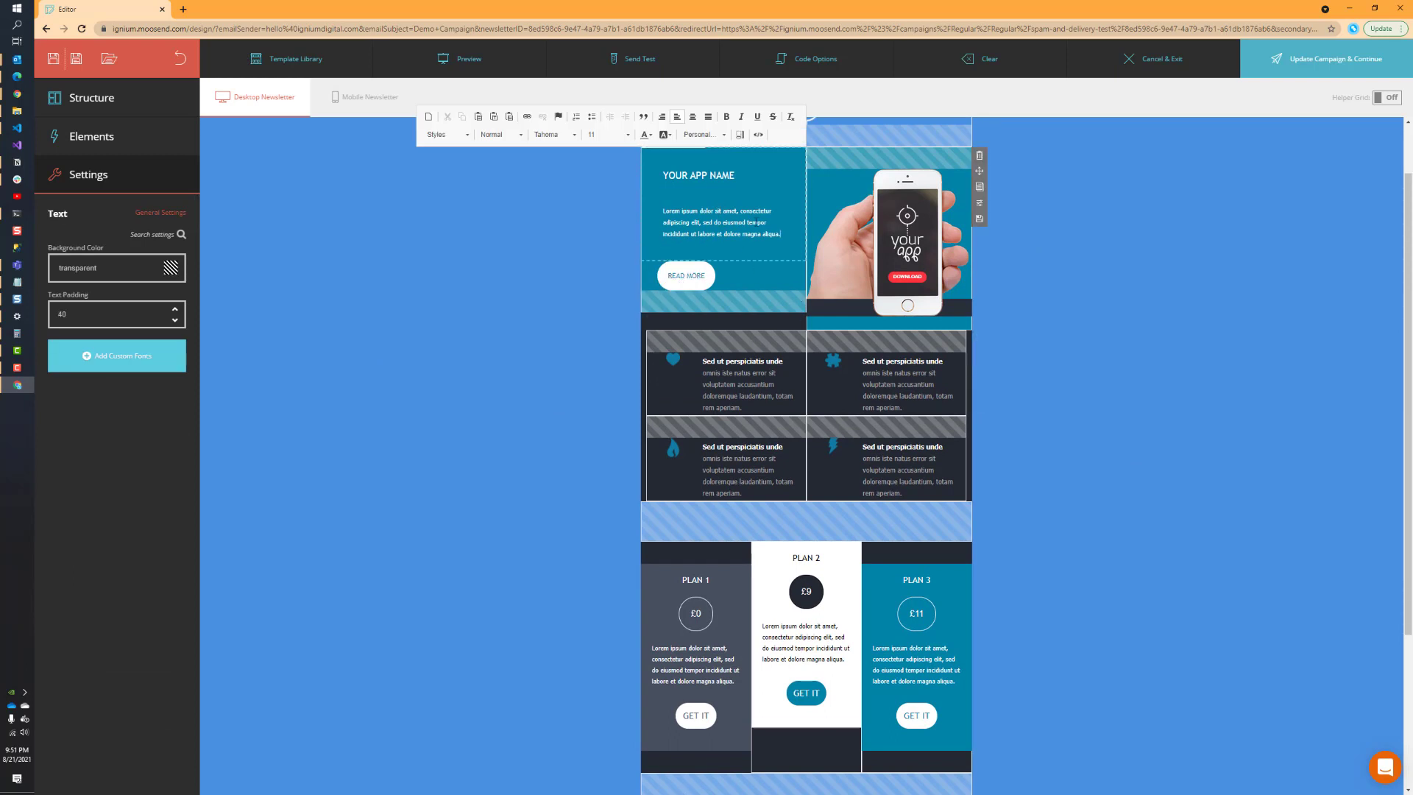
scroll(745, 251, up, 1)
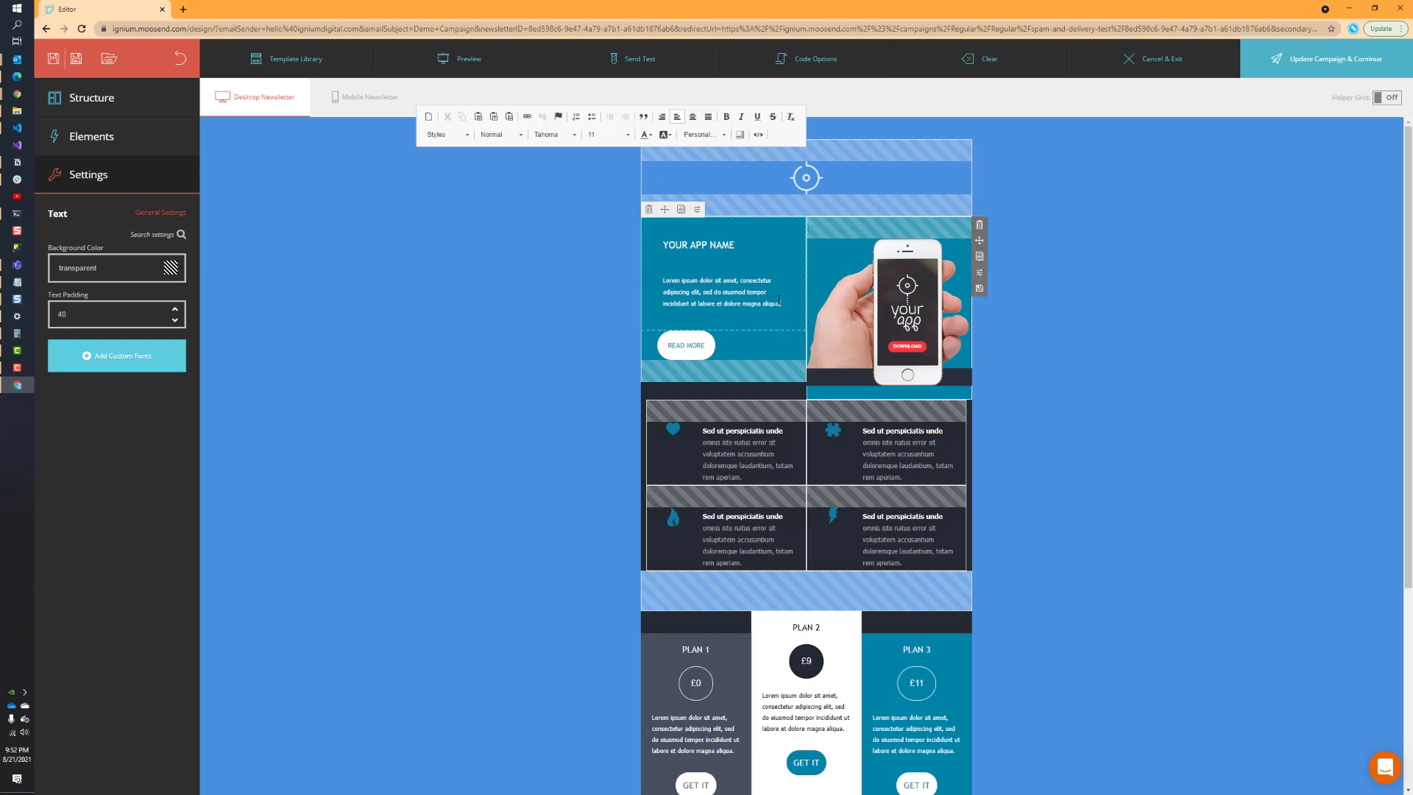
click(979, 274)
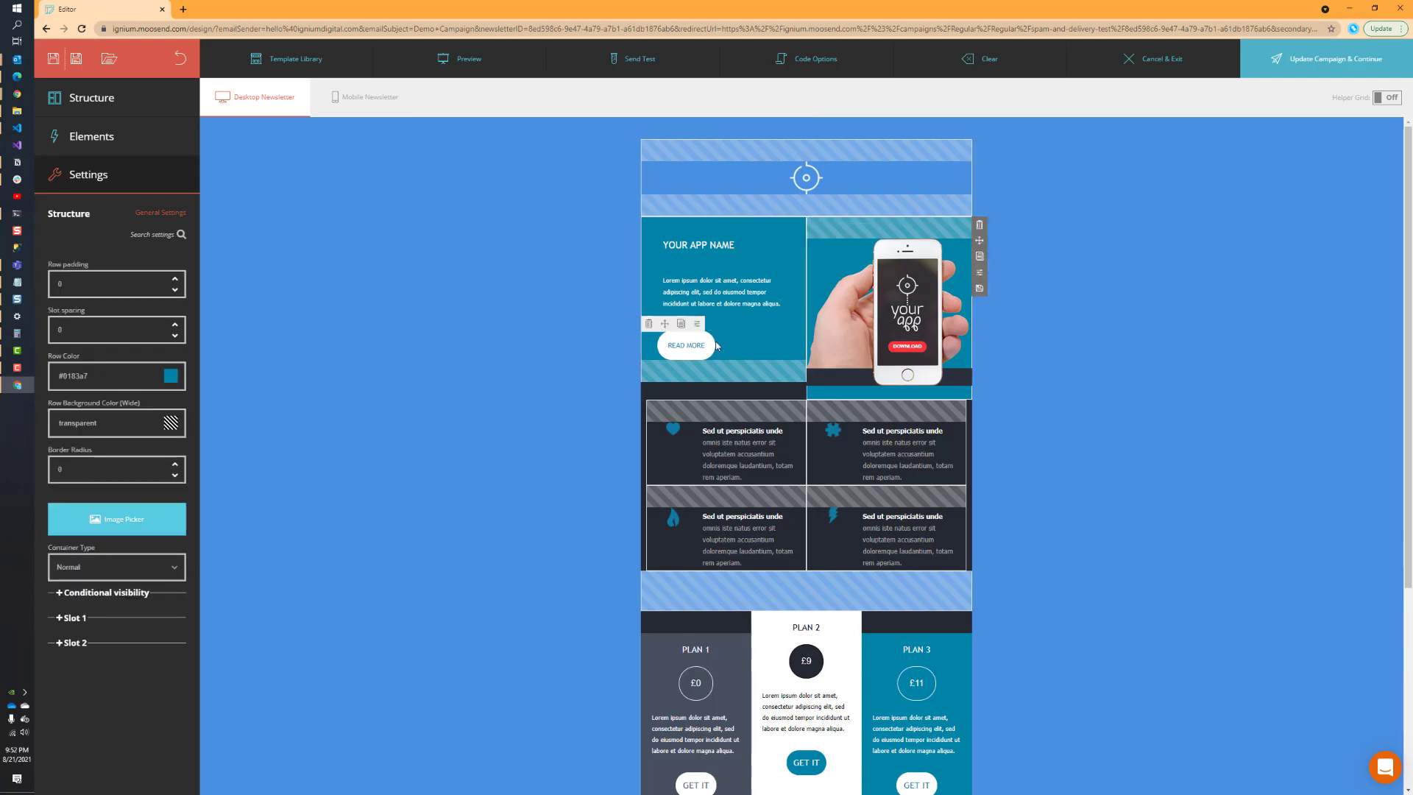
click(67, 643)
click(68, 617)
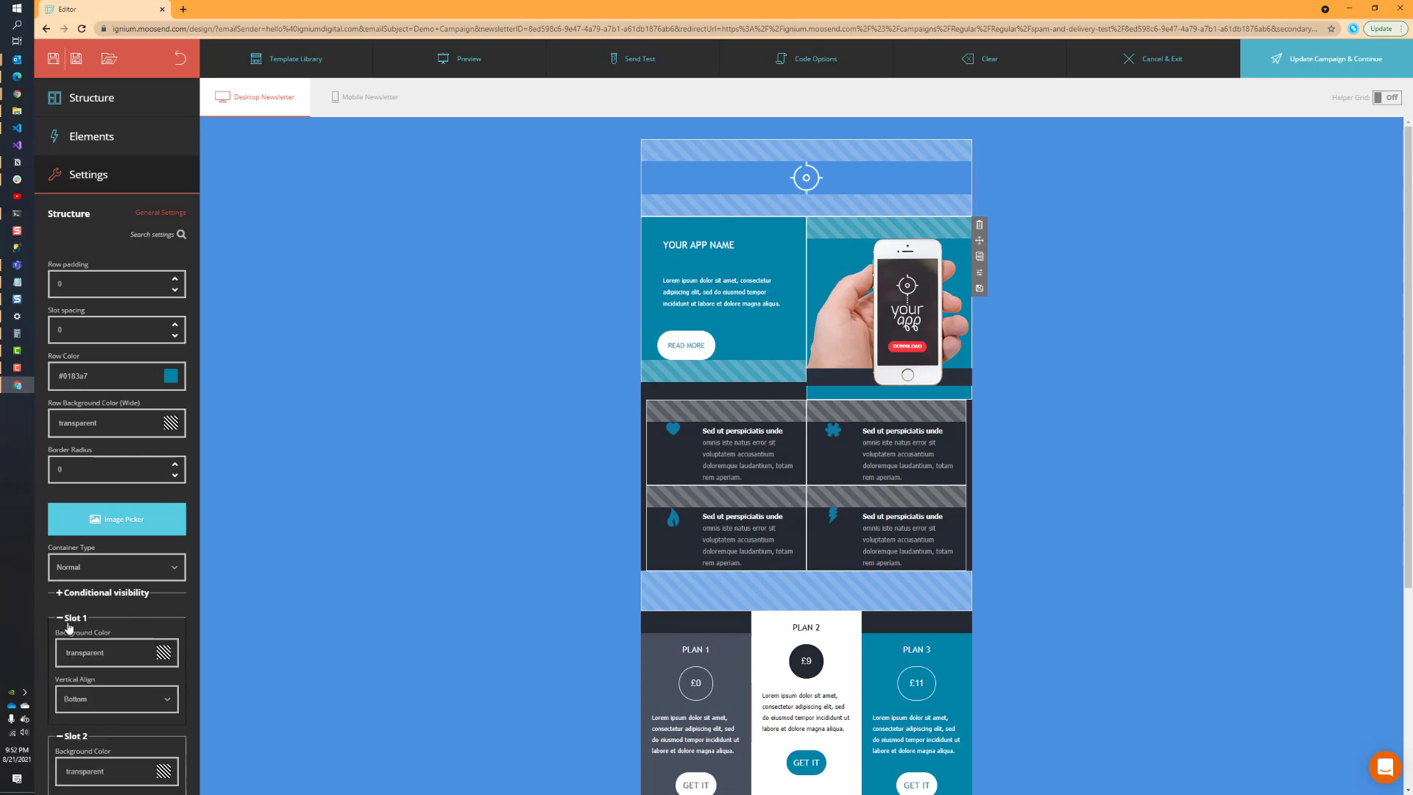
scroll(123, 607, down, 1)
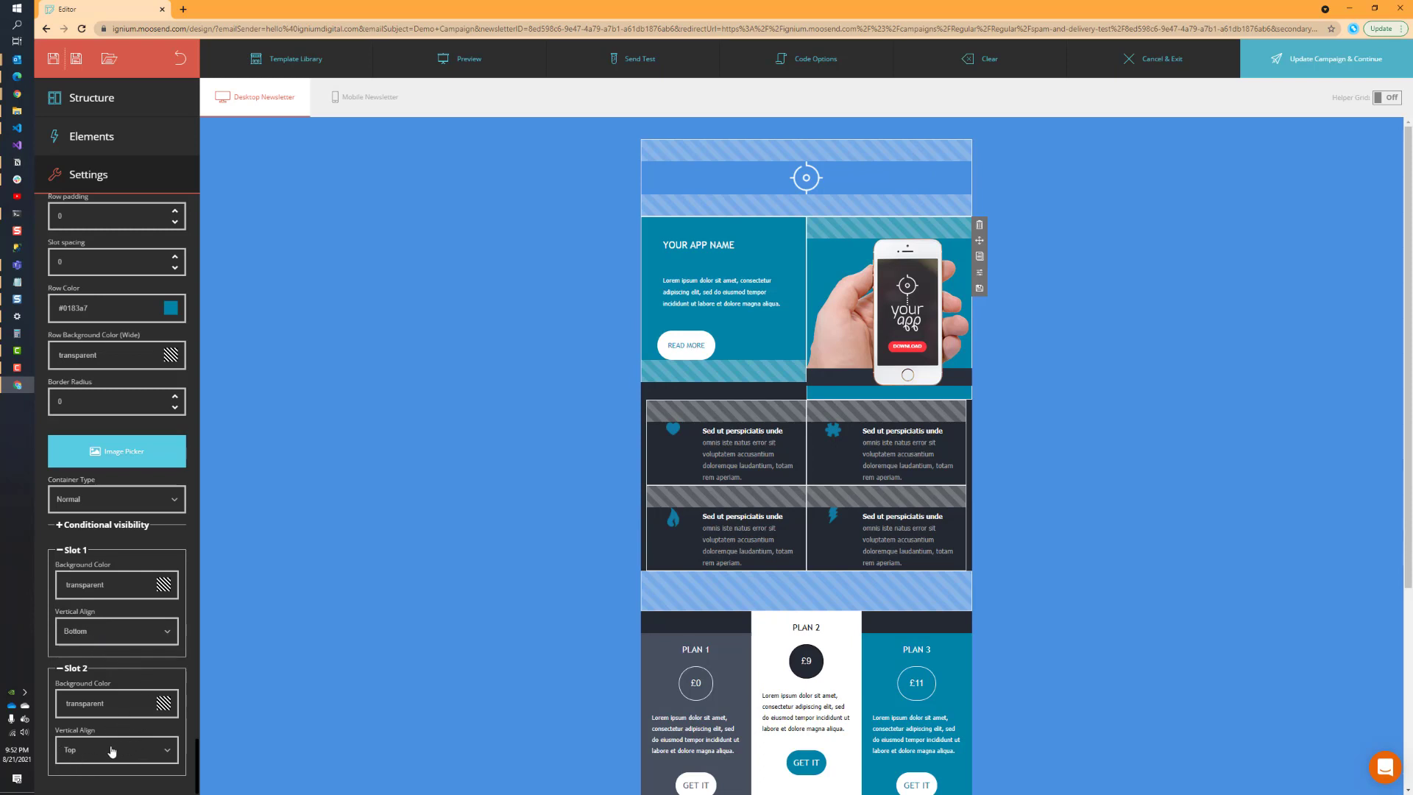
click(90, 636)
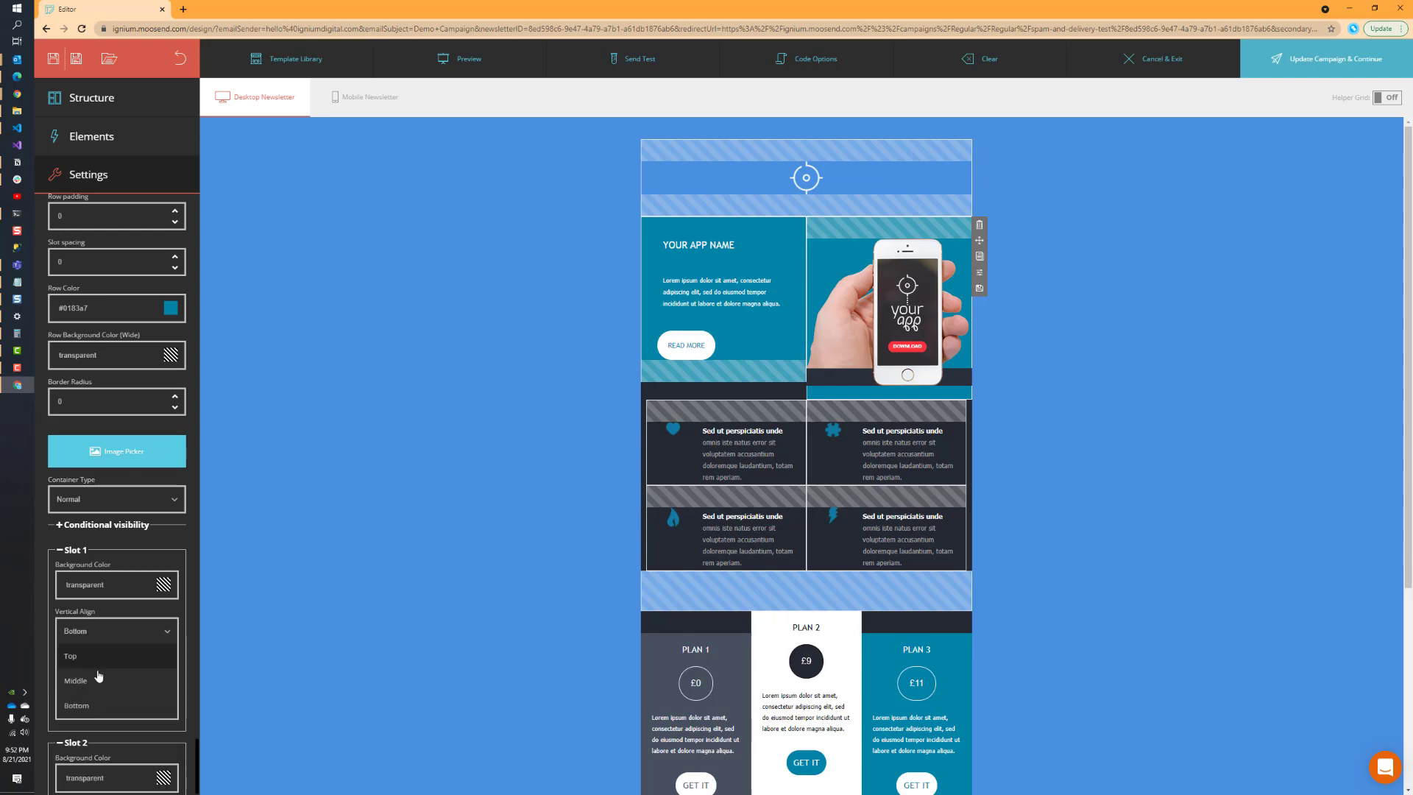
click(75, 658)
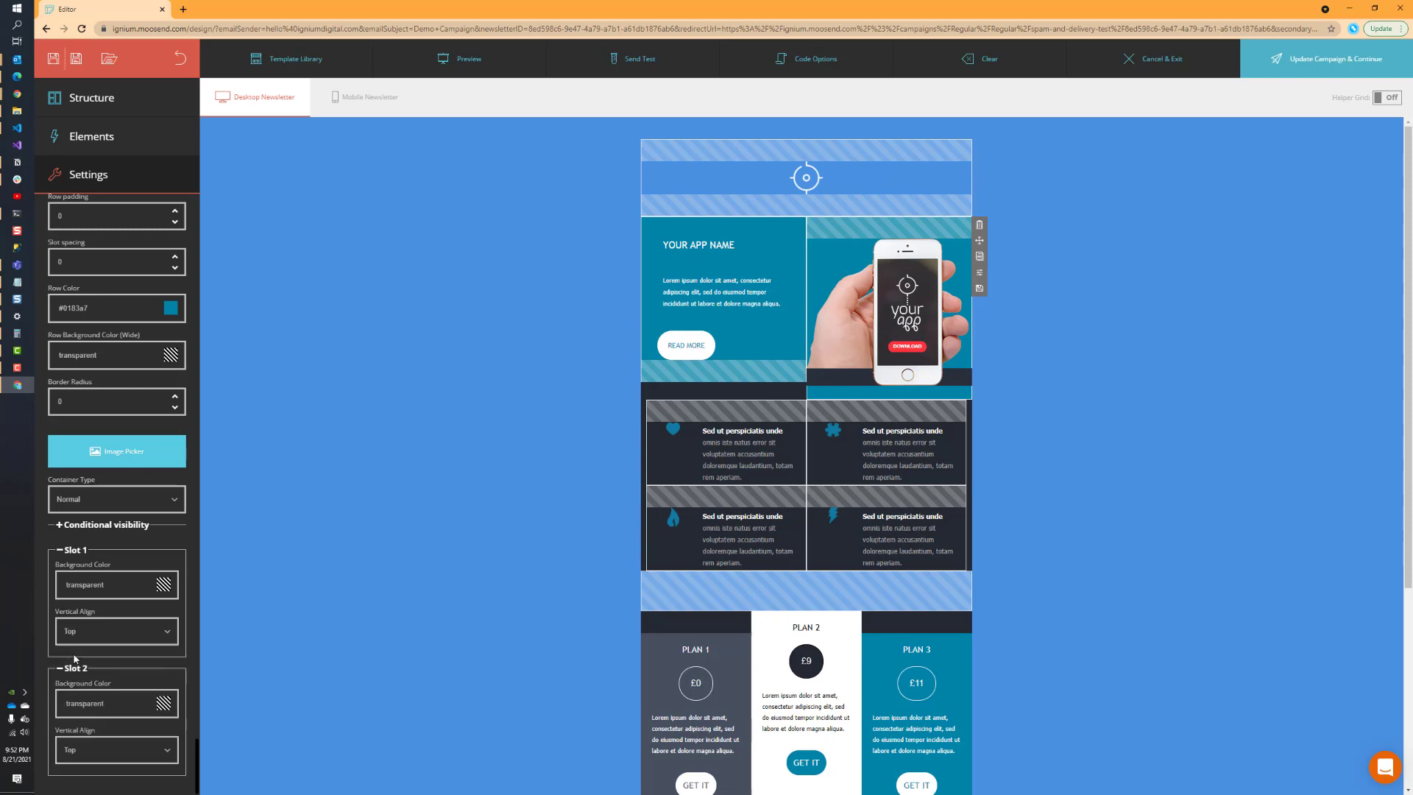
Replace the phone image beside the app name with the green cartoon hedge GIF from the recent images
click(548, 412)
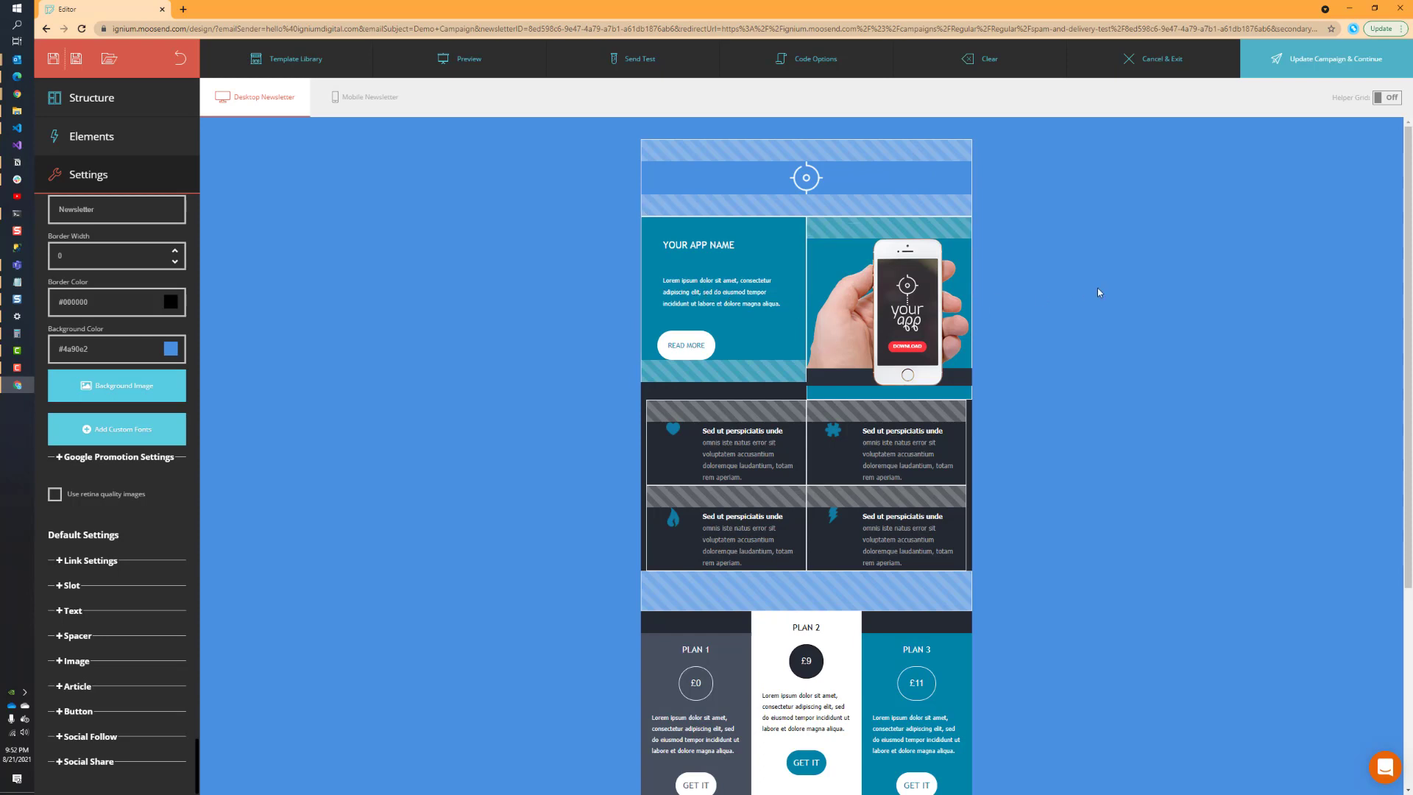
click(865, 306)
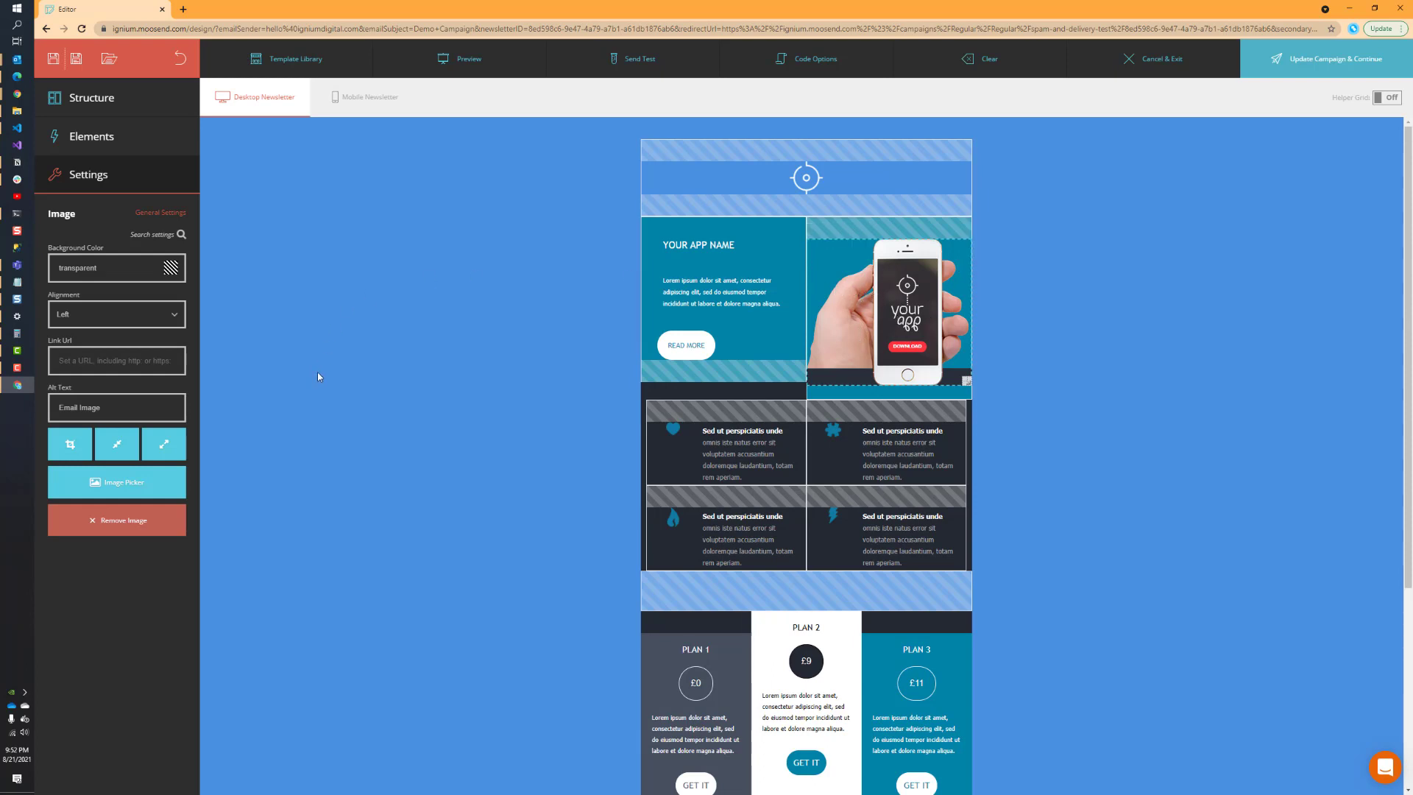
click(110, 489)
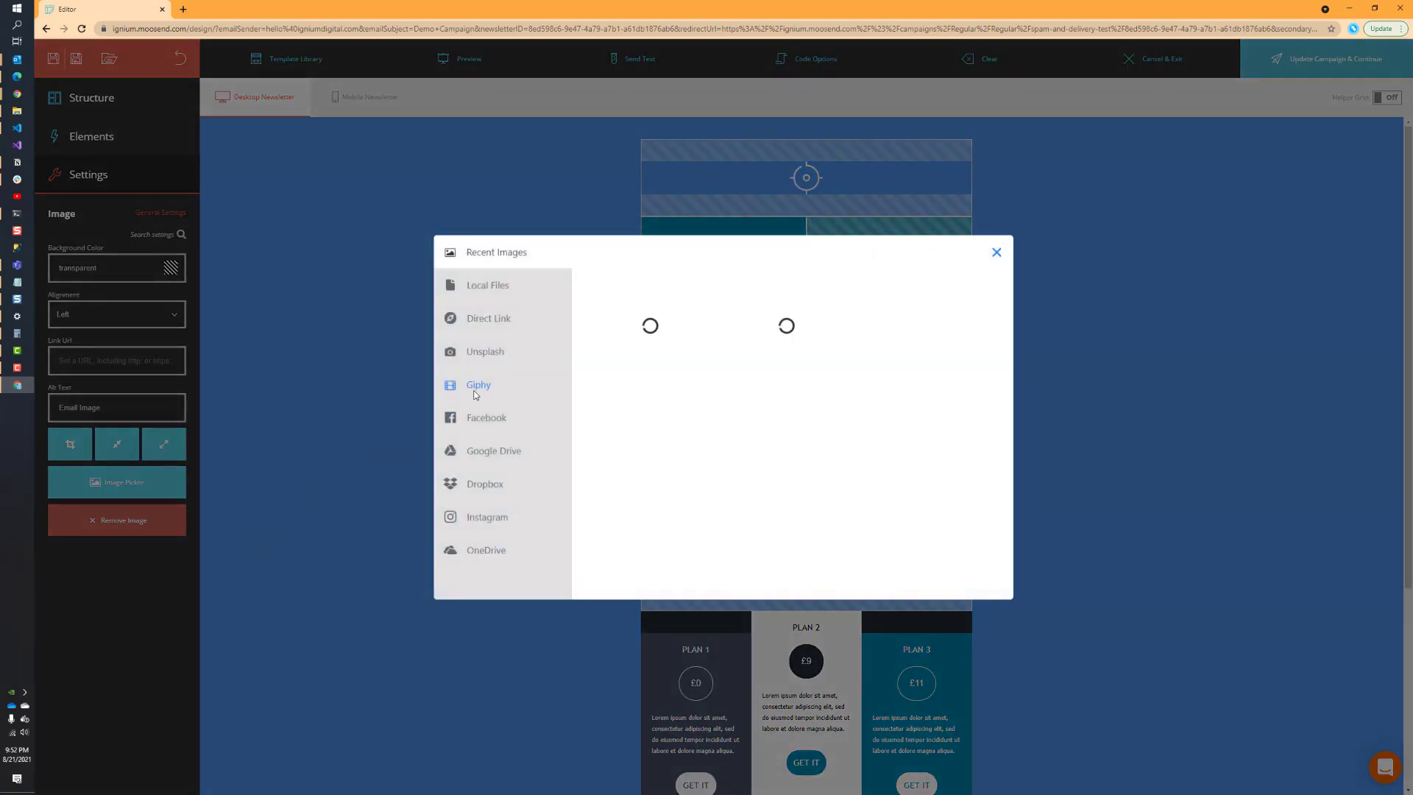
mouse_move(665, 296)
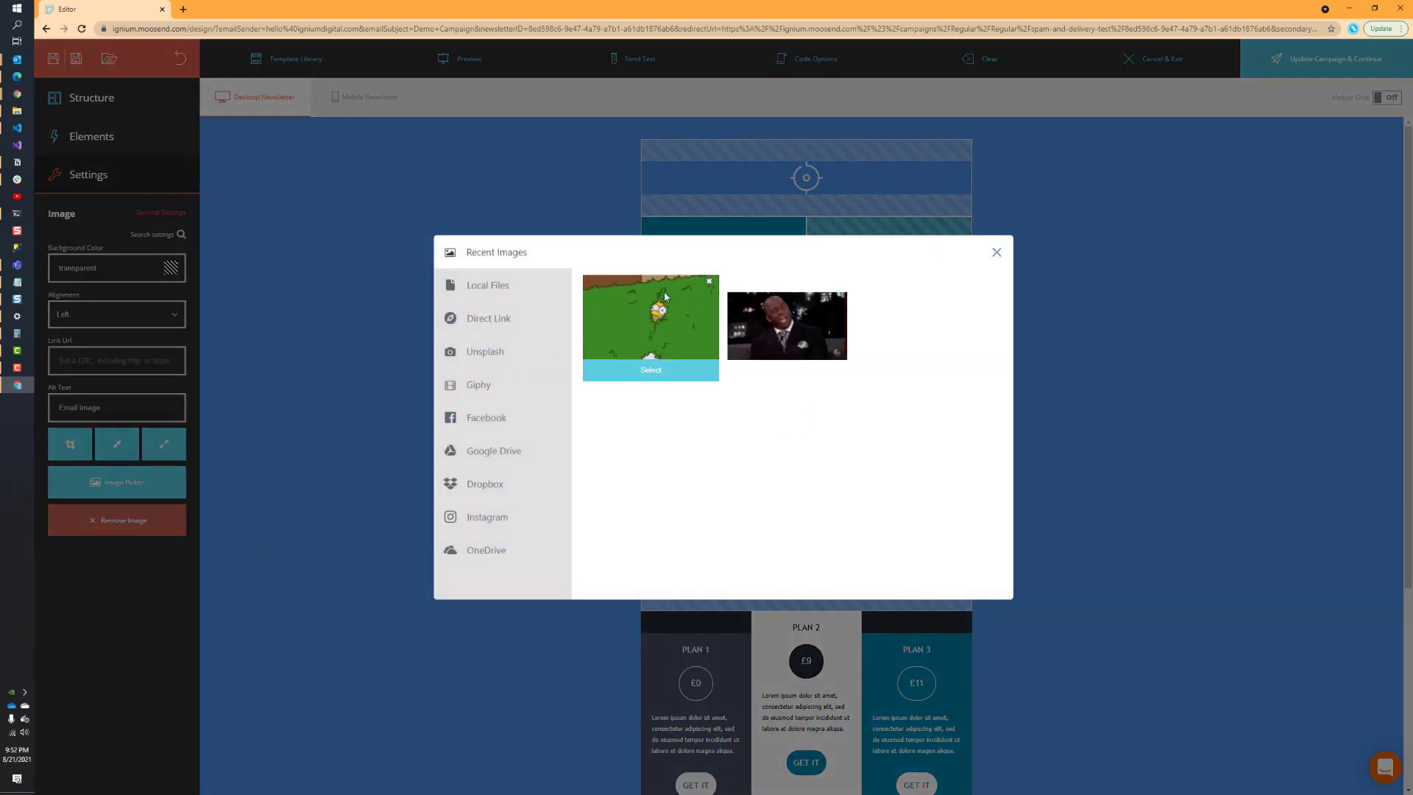
click(647, 367)
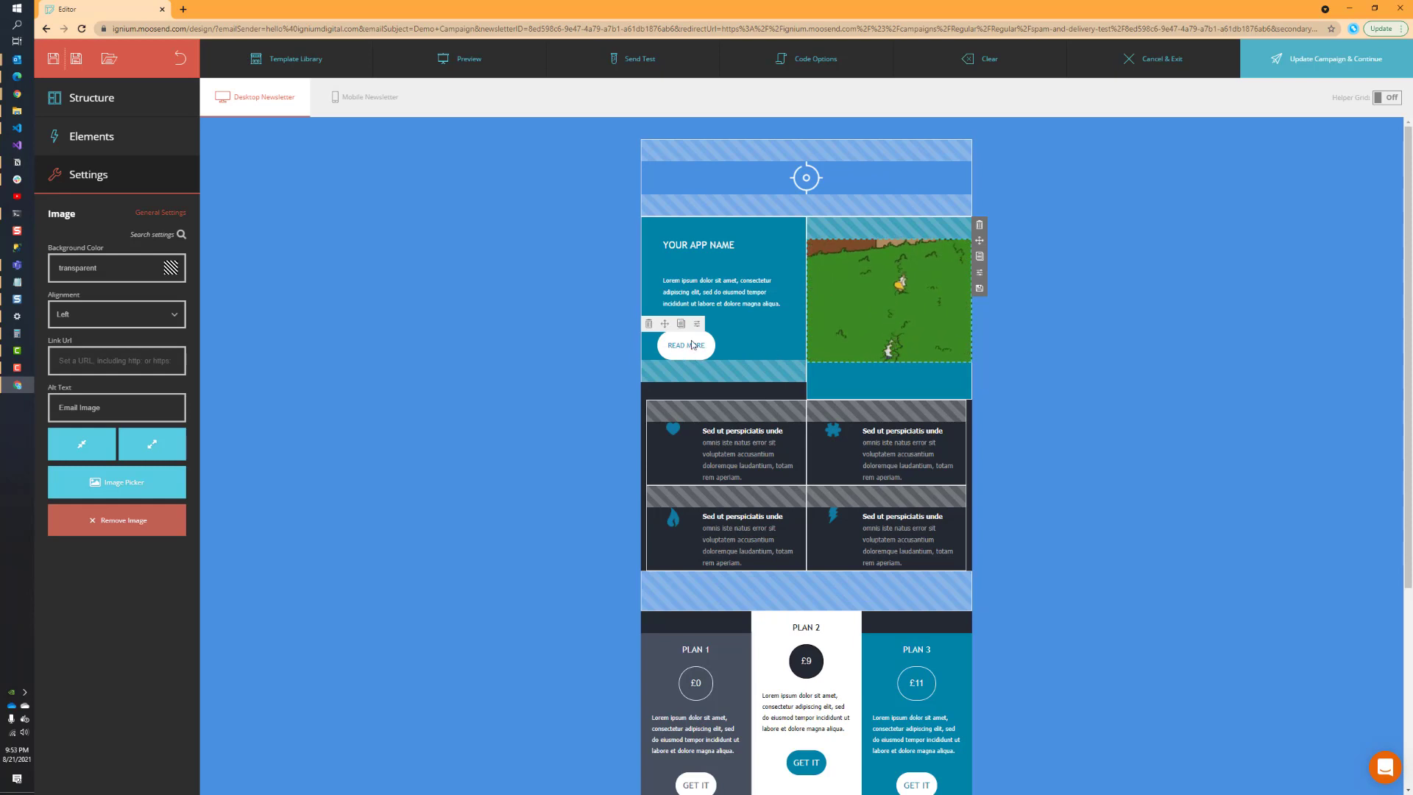
Replace the placeholder paragraph under YOUR APP NAME with "Welcome to my mailing item."
click(672, 282)
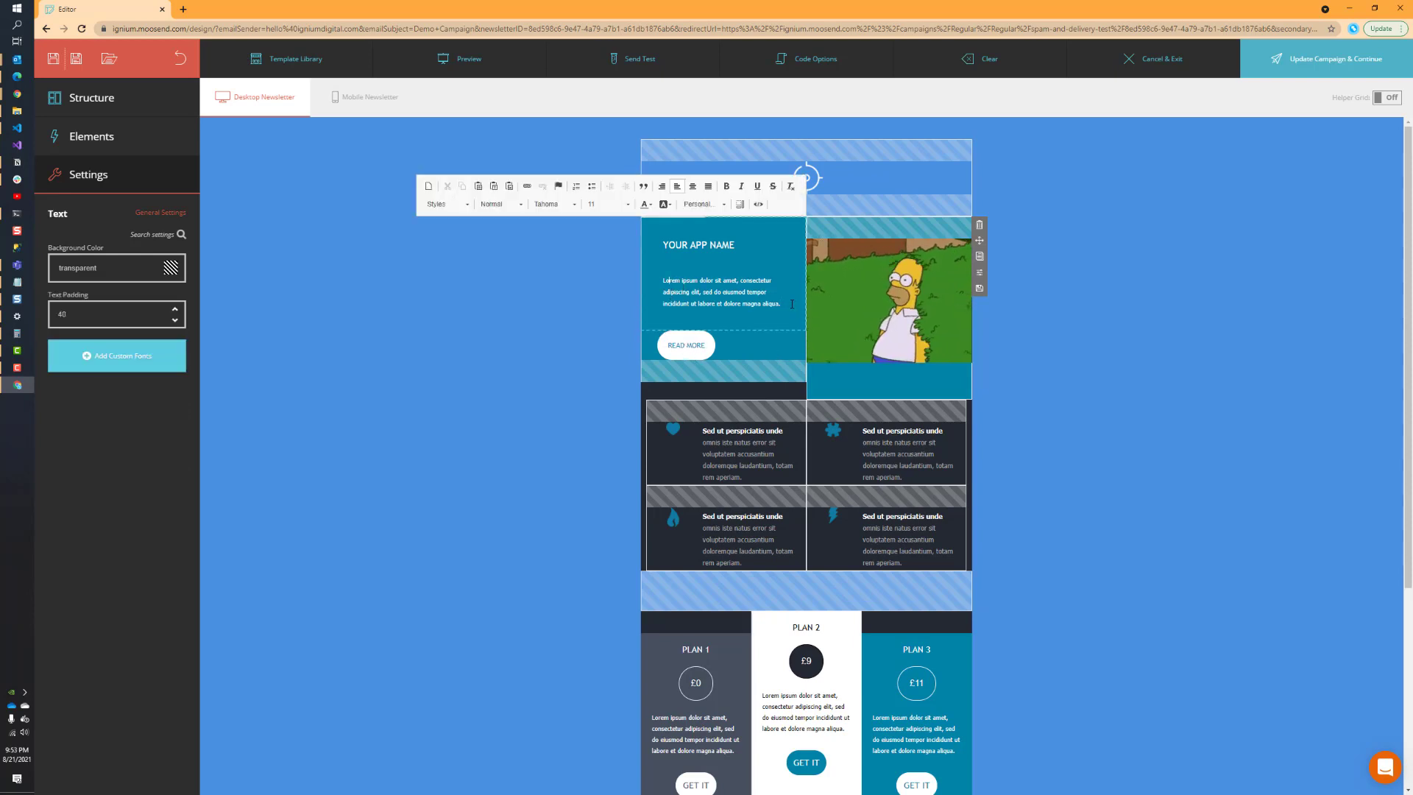
drag(782, 304, 664, 279)
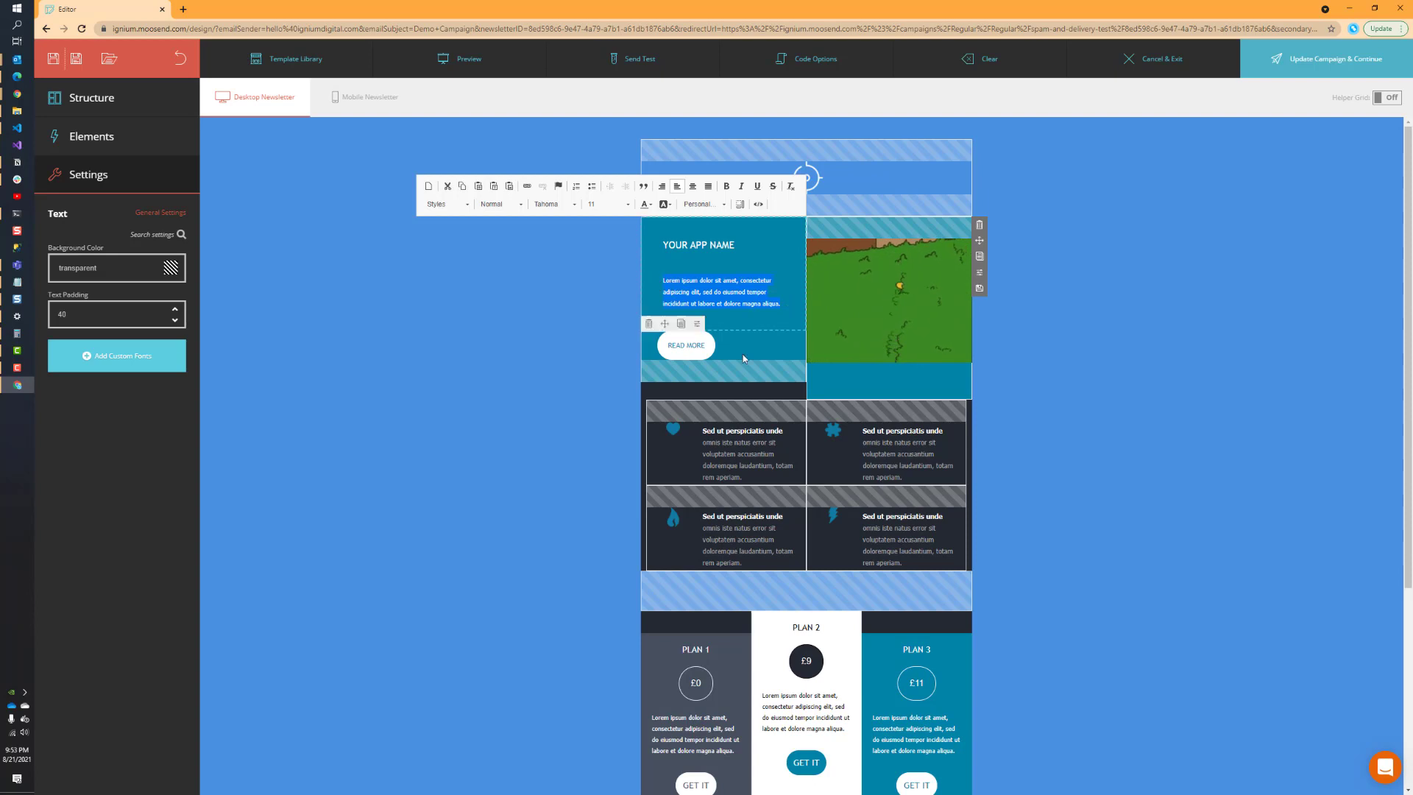
key(BackSpace)
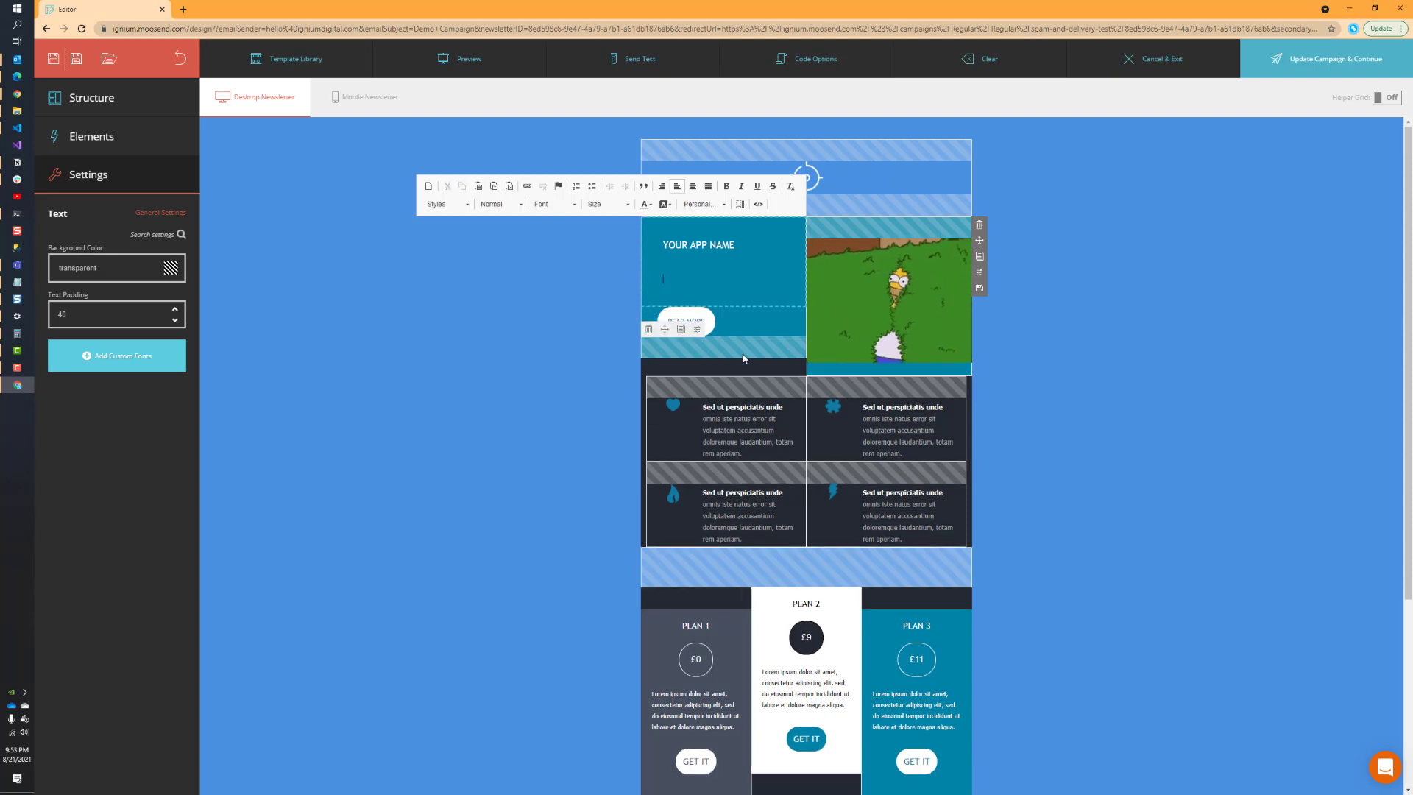
text(w)
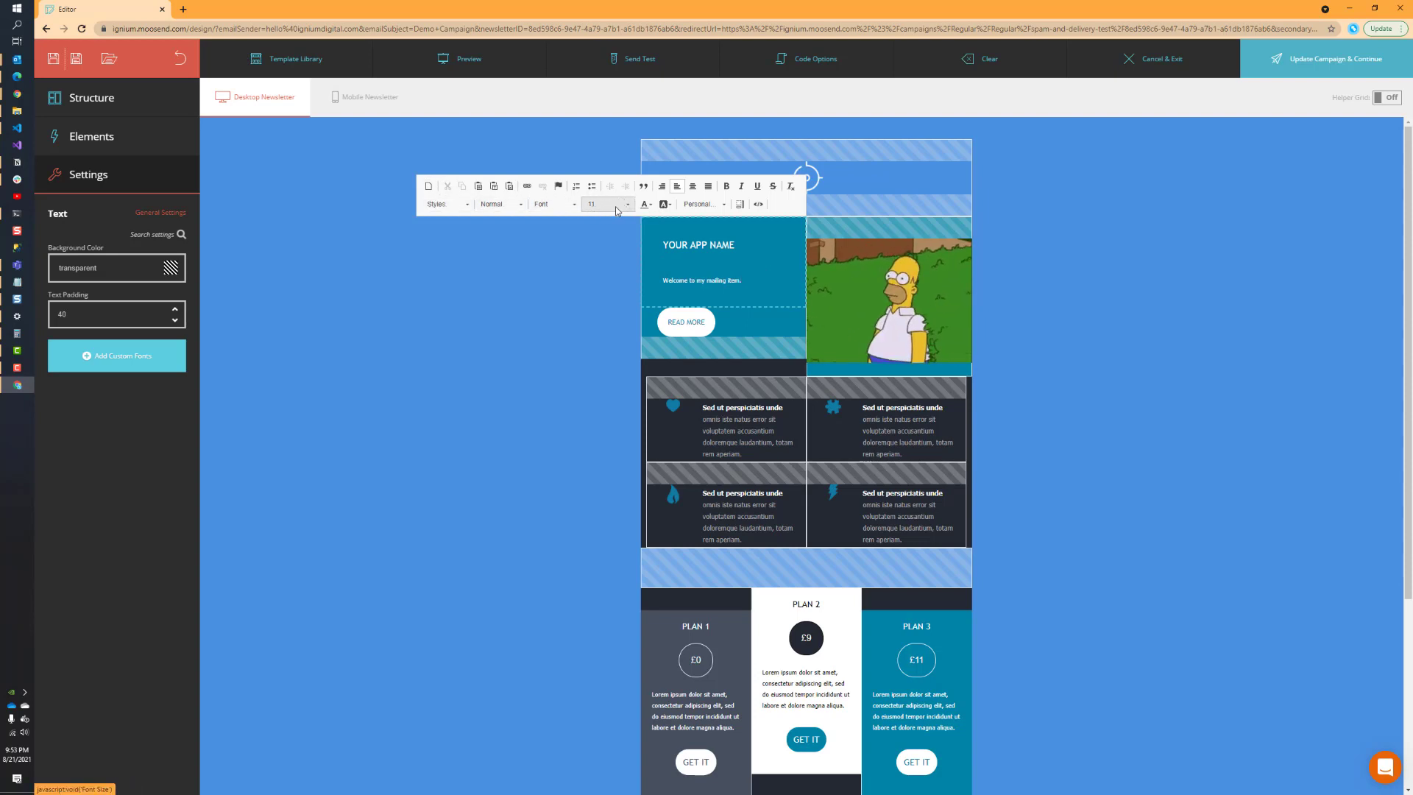
Try right and centre alignment on the welcome text, and set it to justified
click(662, 188)
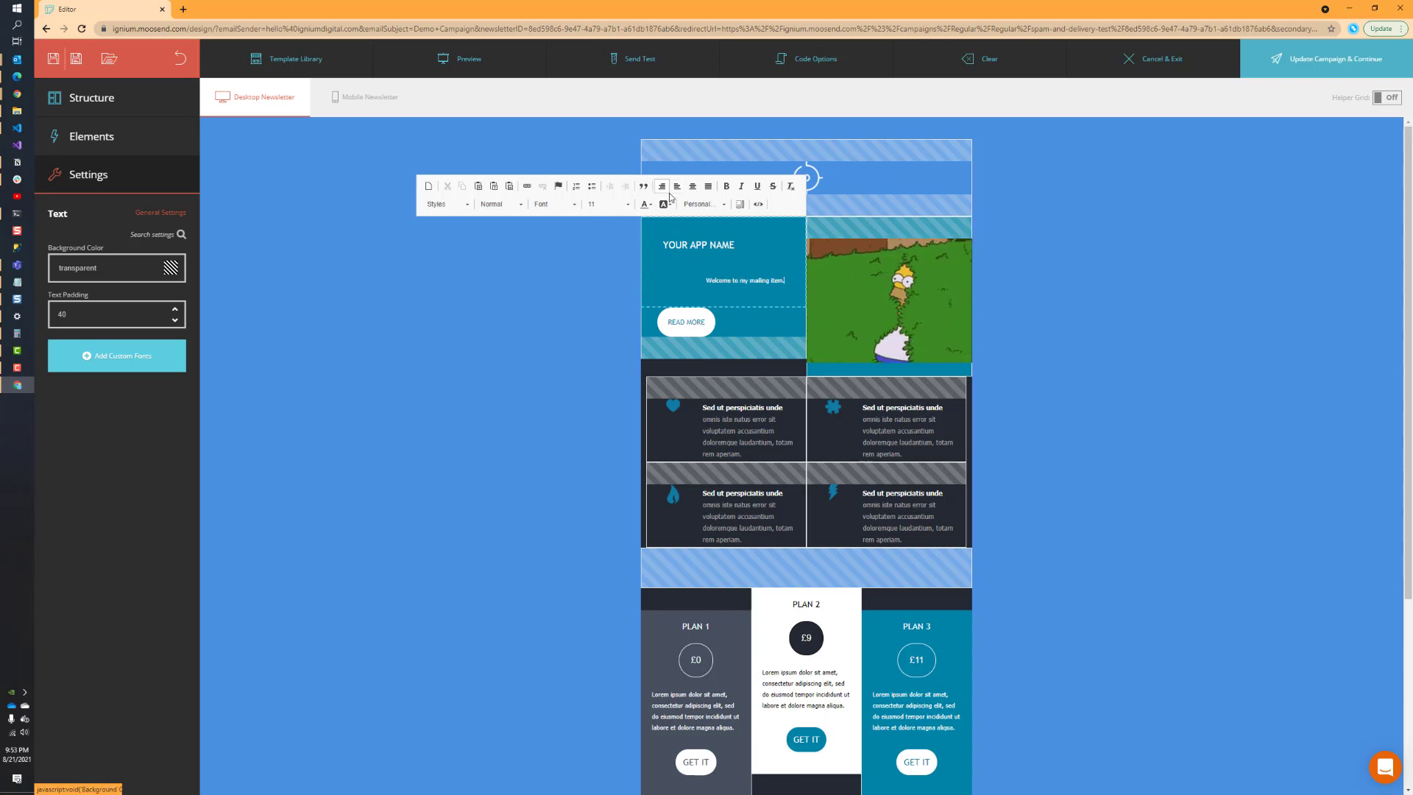
click(693, 188)
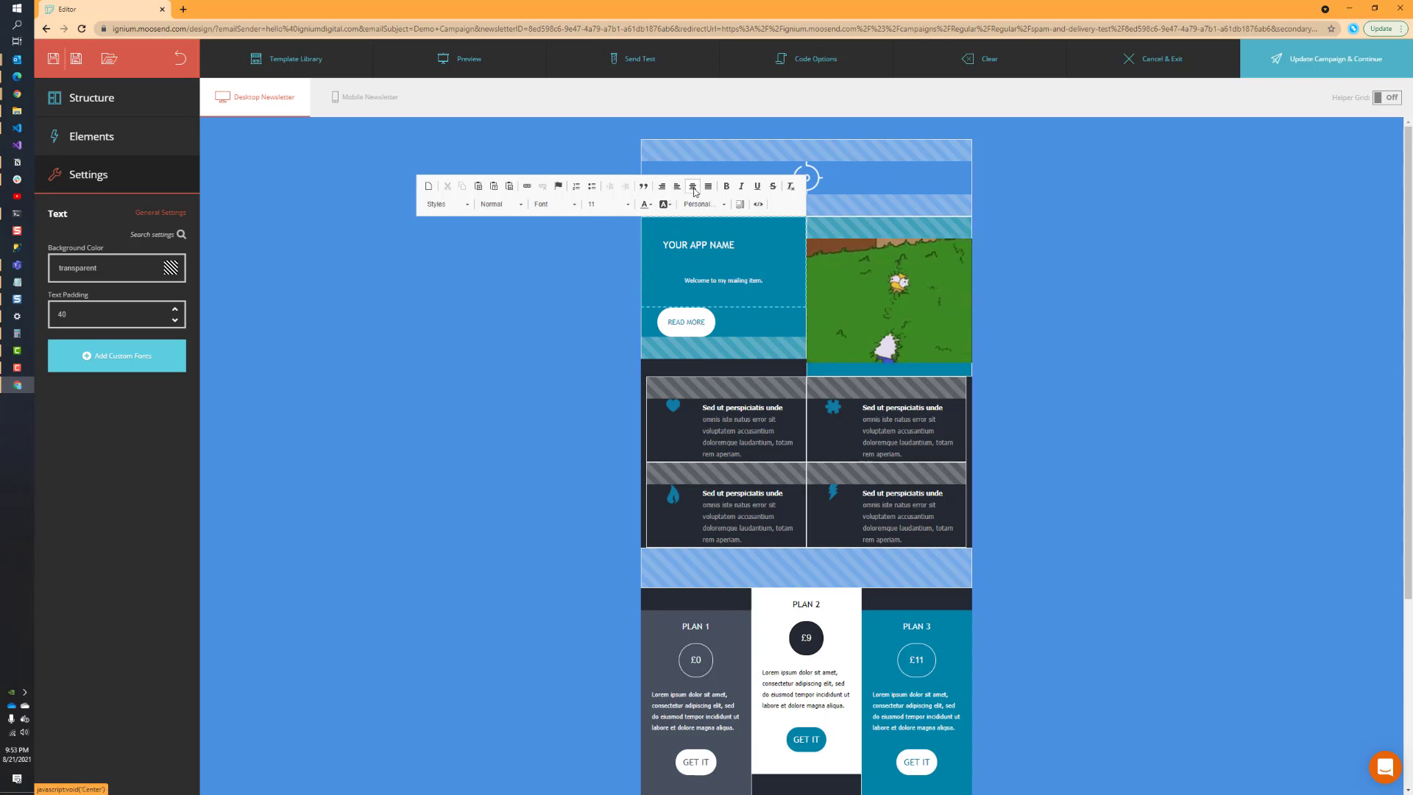
right_click(709, 188)
click(709, 188)
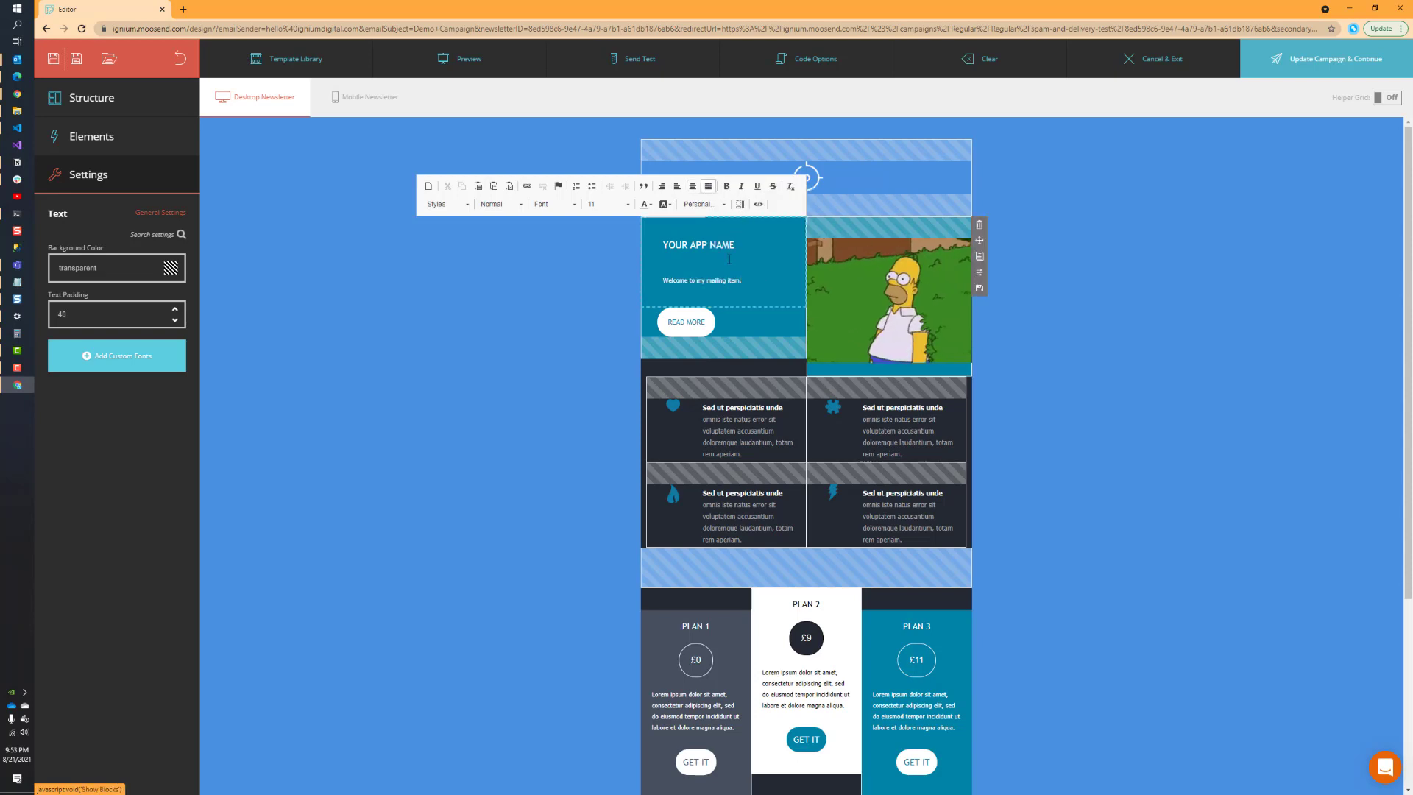
drag(746, 282, 648, 284)
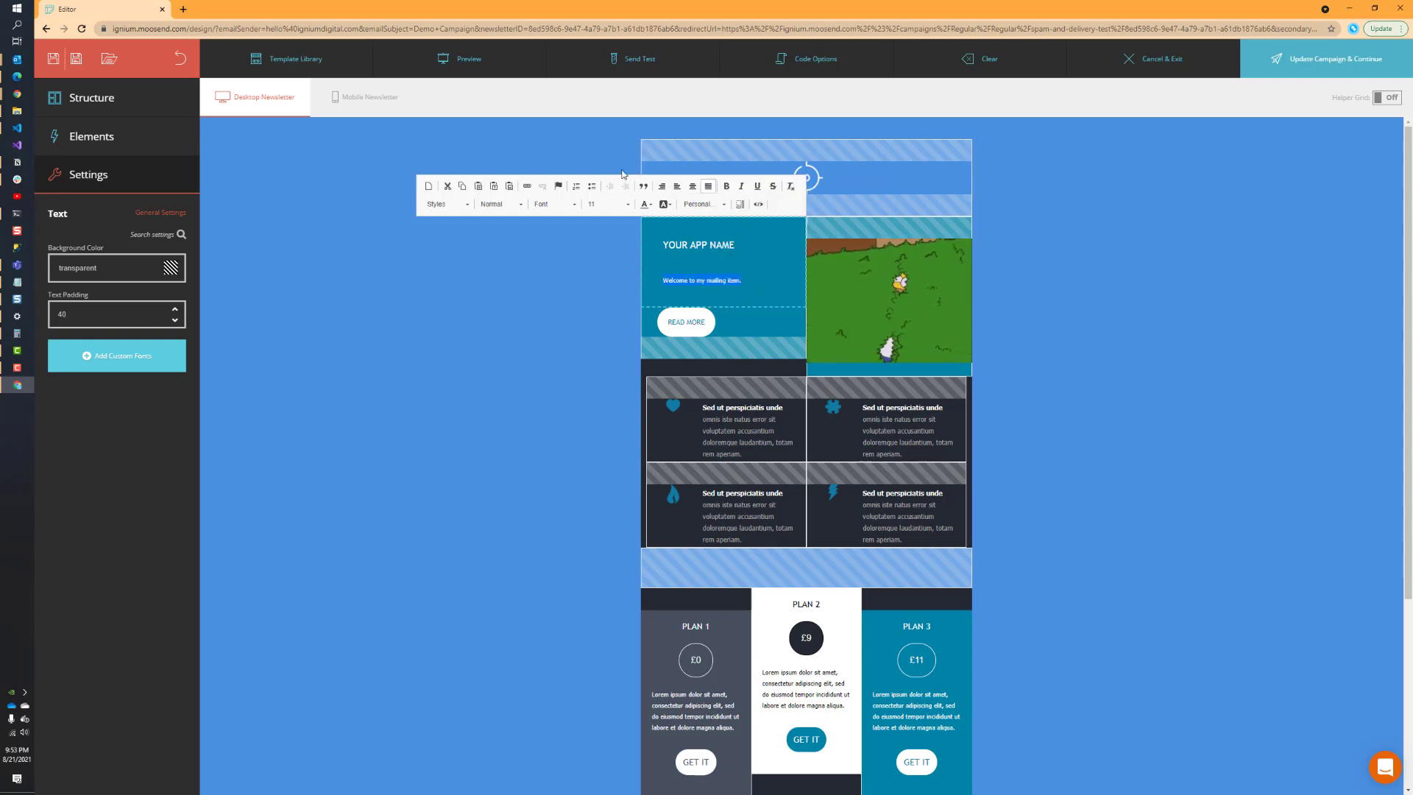
click(746, 282)
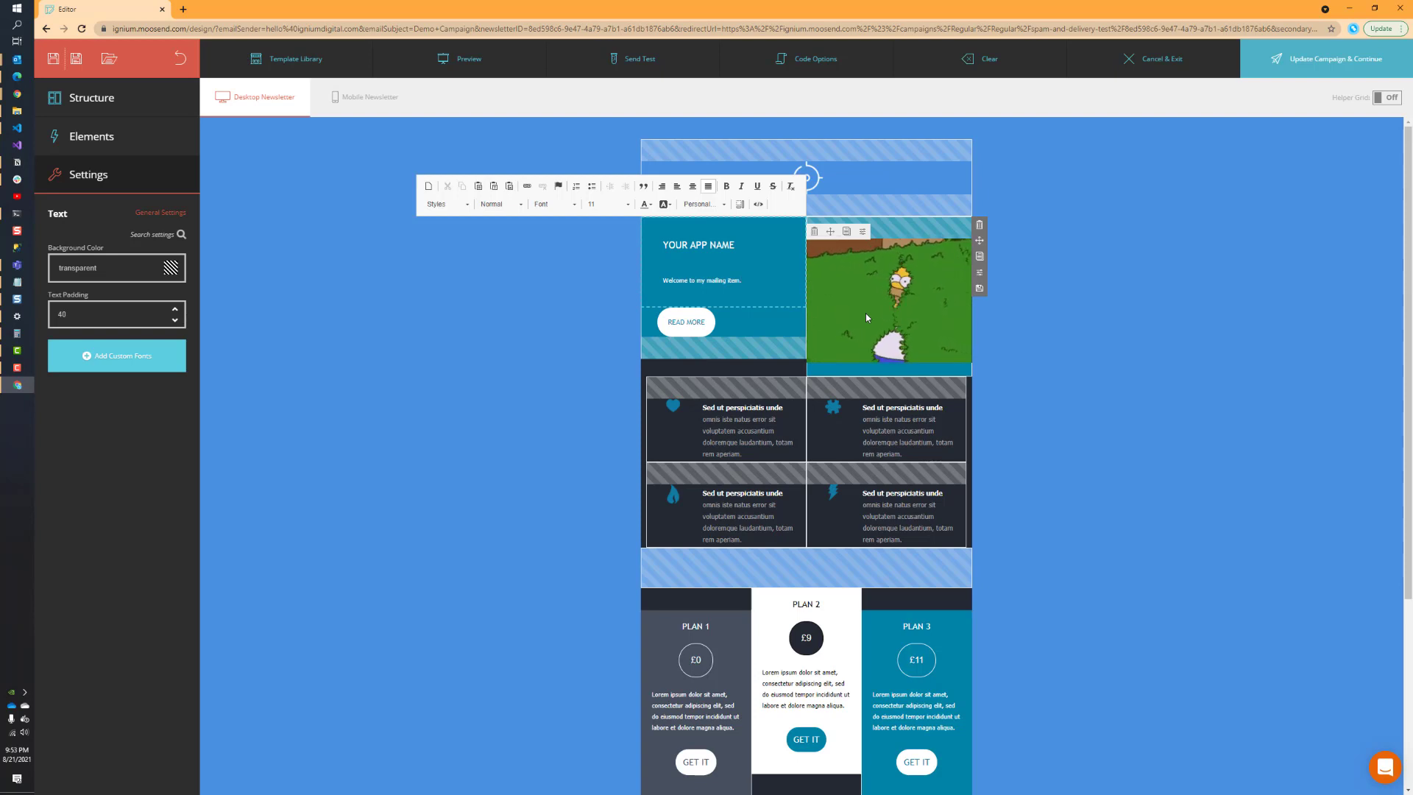
Insert the "This email was sent to" personalization tag at the end of the welcome text
click(712, 207)
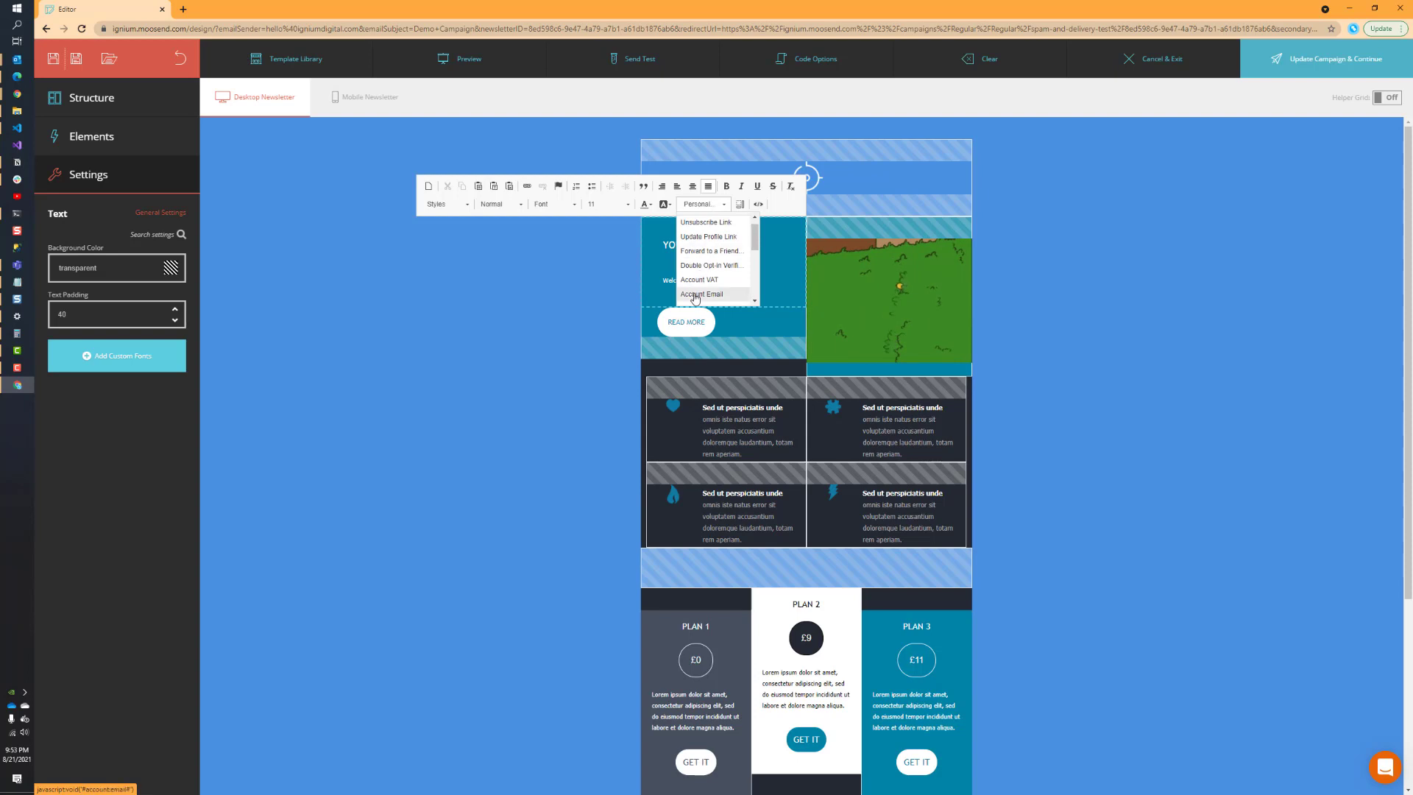
scroll(703, 257, down, 5)
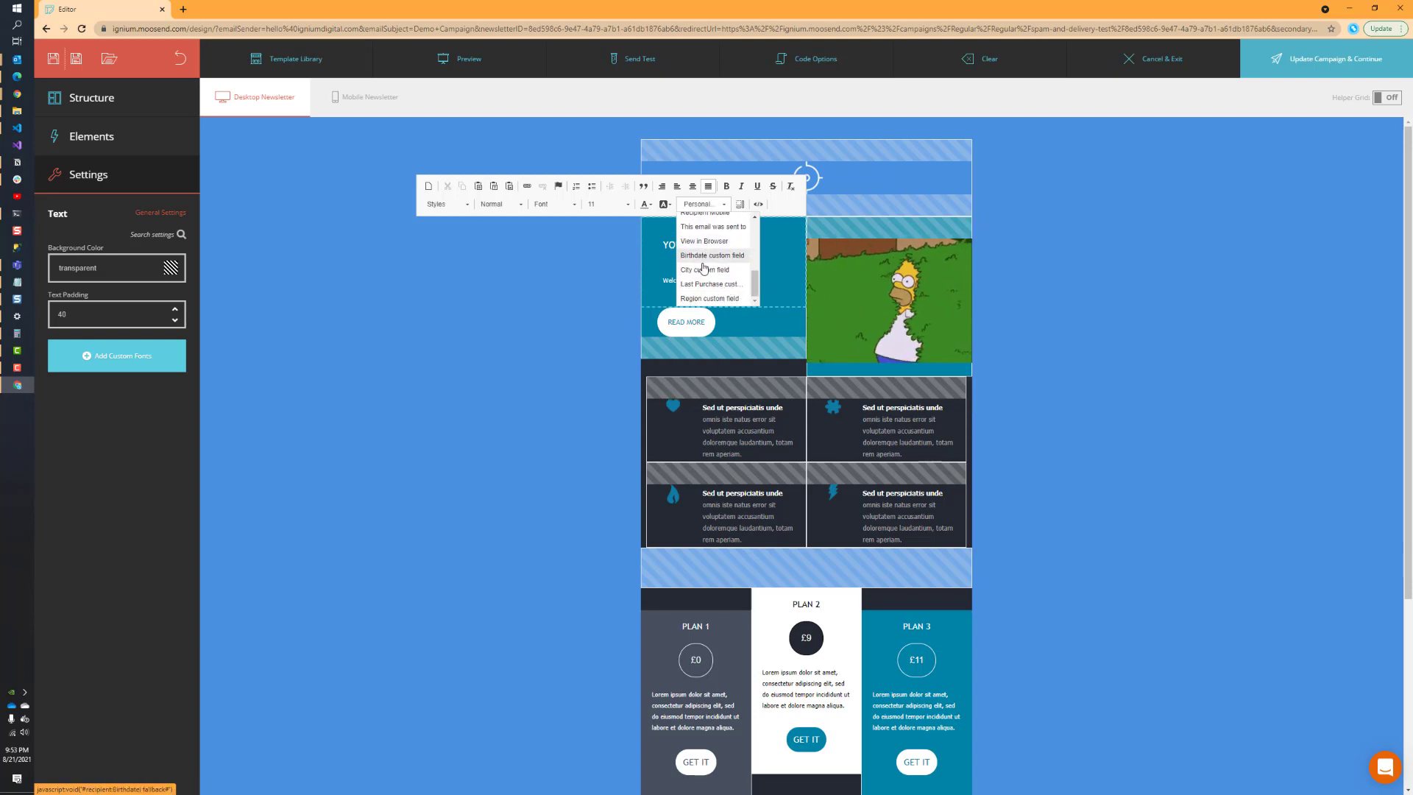
scroll(706, 273, up, 2)
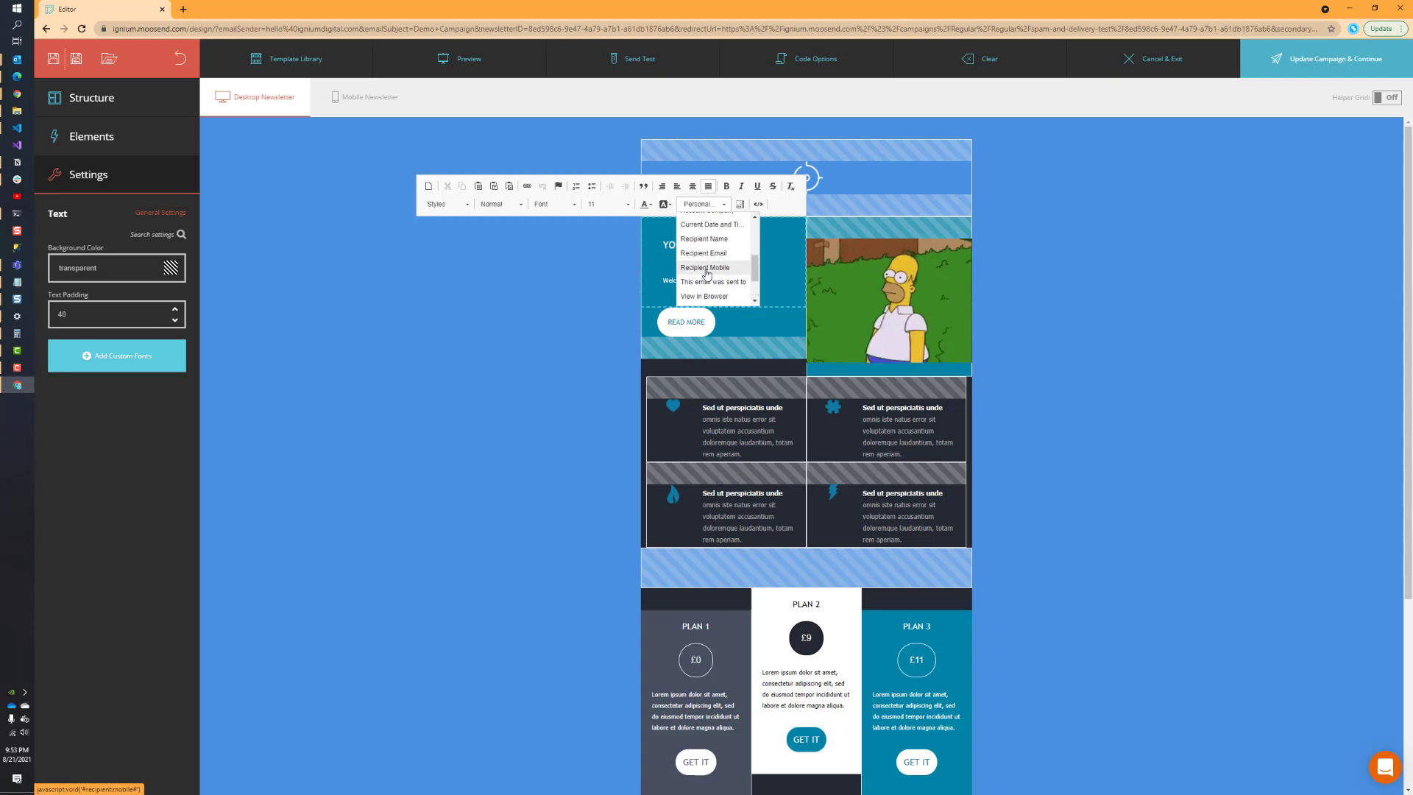
scroll(707, 274, up, 2)
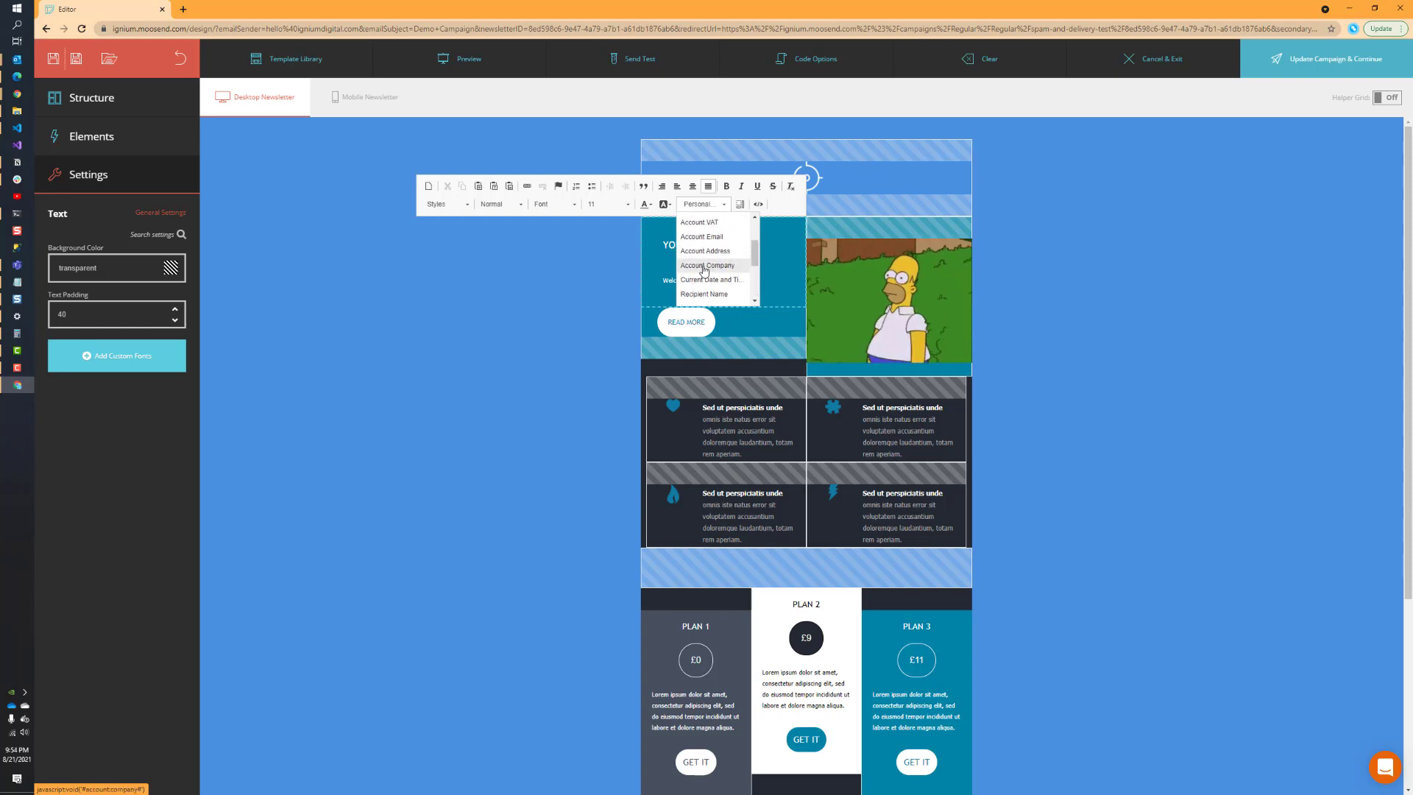
scroll(704, 272, down, 4)
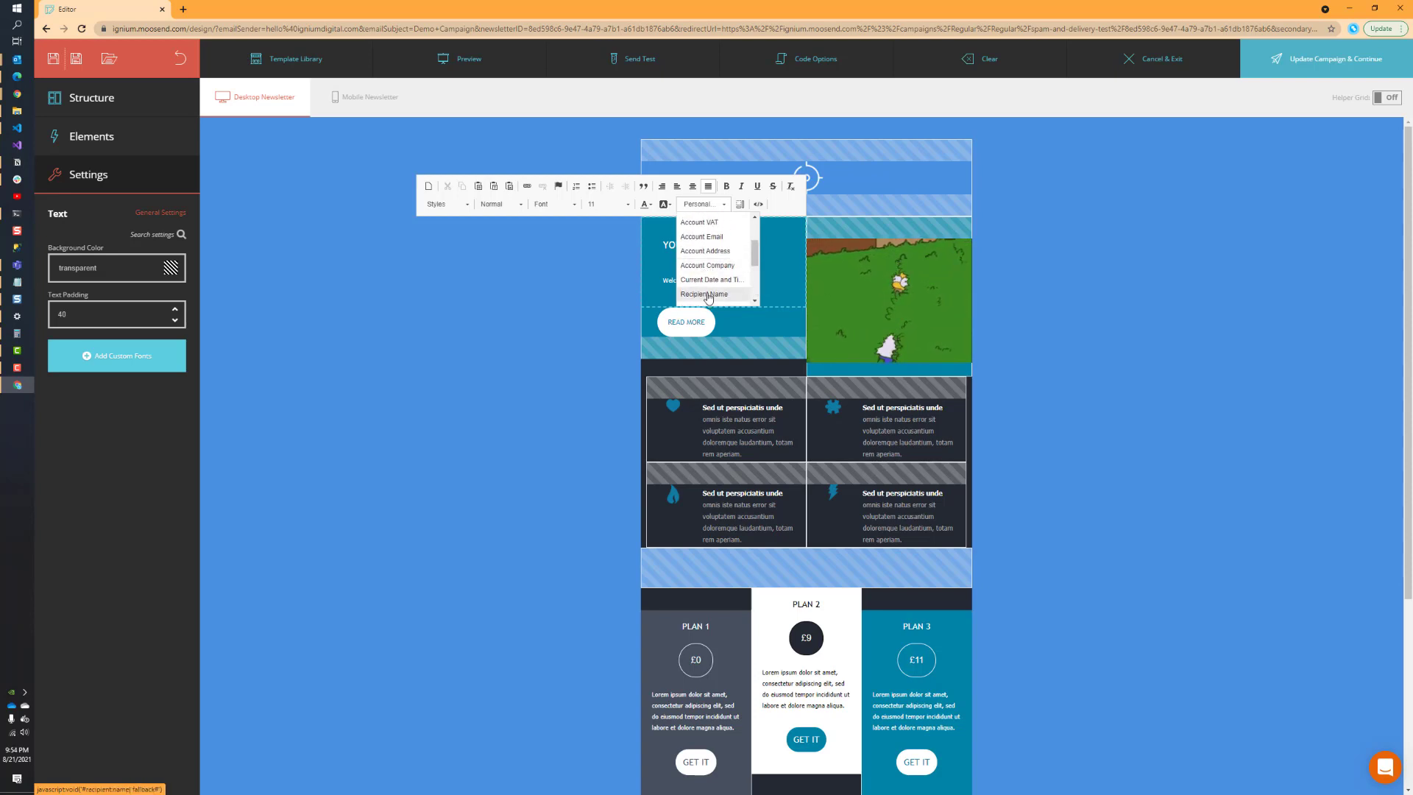
scroll(704, 276, up, 2)
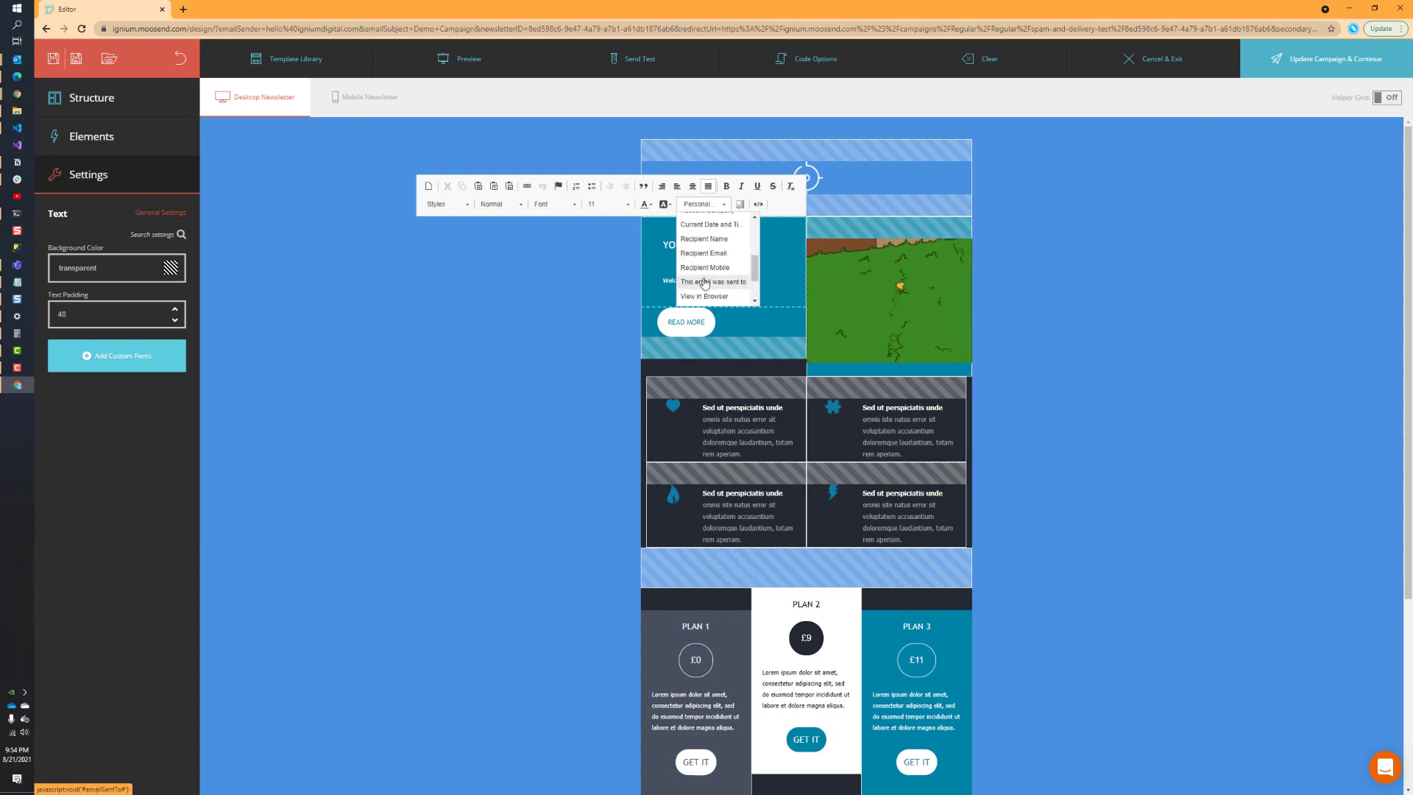
click(703, 283)
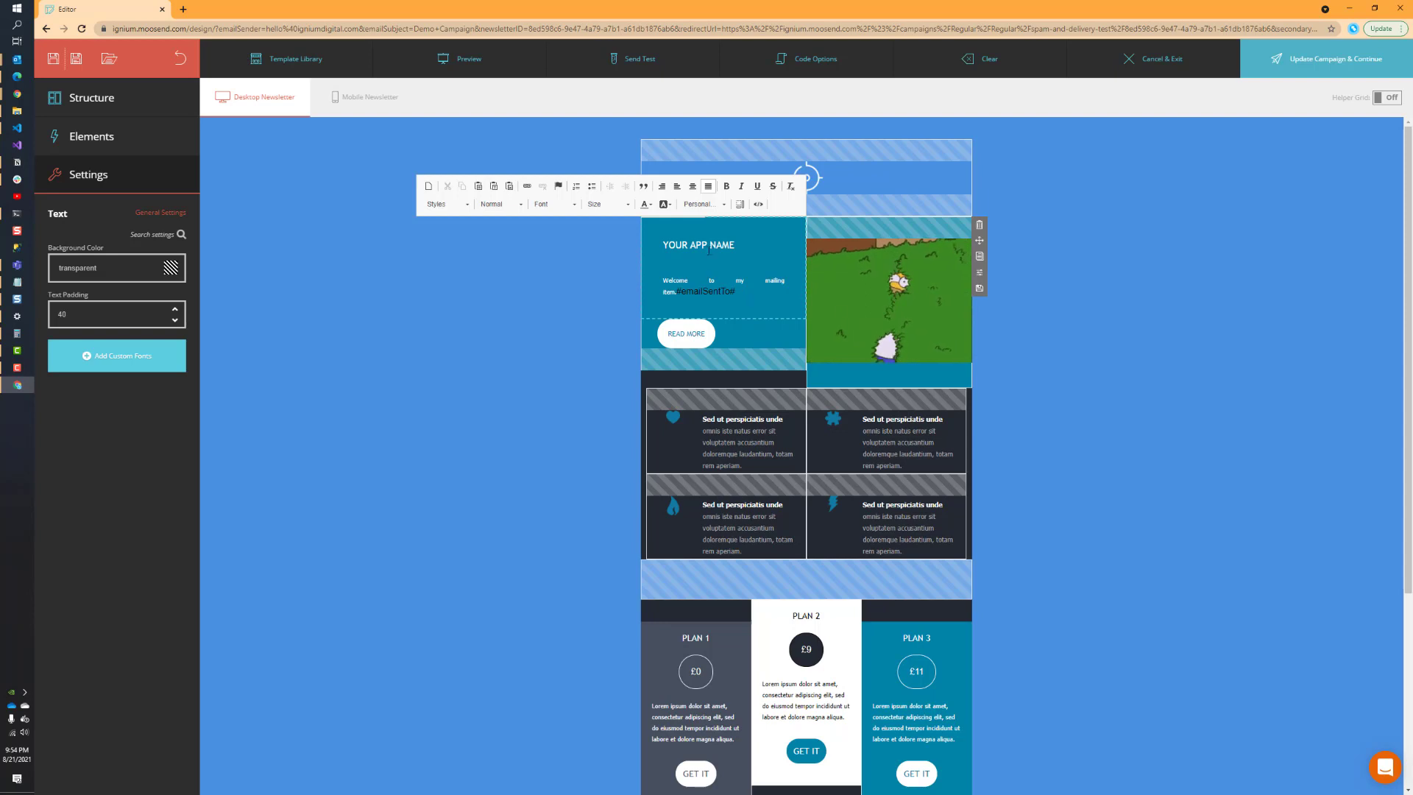
Append the Double Opt-in Verification personalization tag to the welcome text, and browse the remaining tags without adding another
click(700, 205)
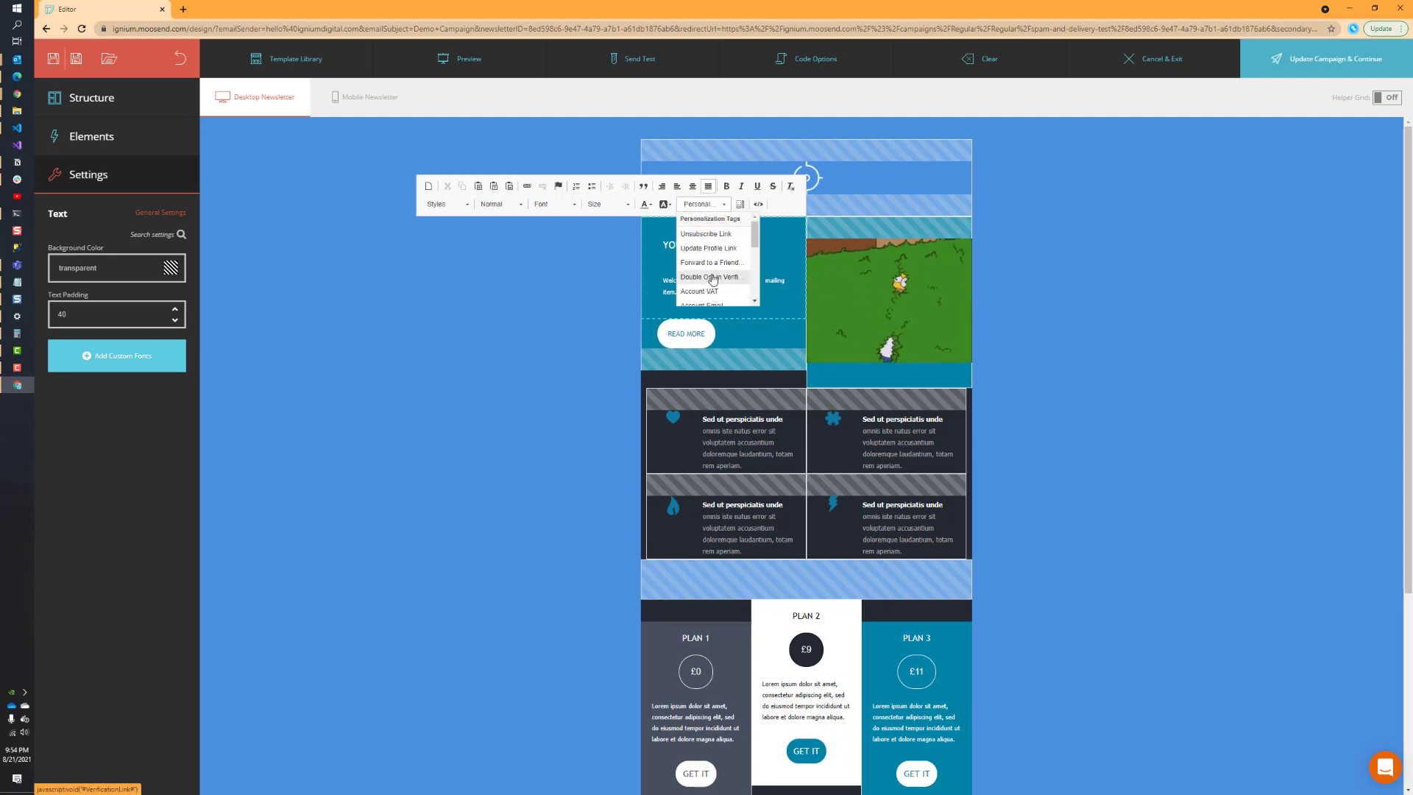
click(693, 278)
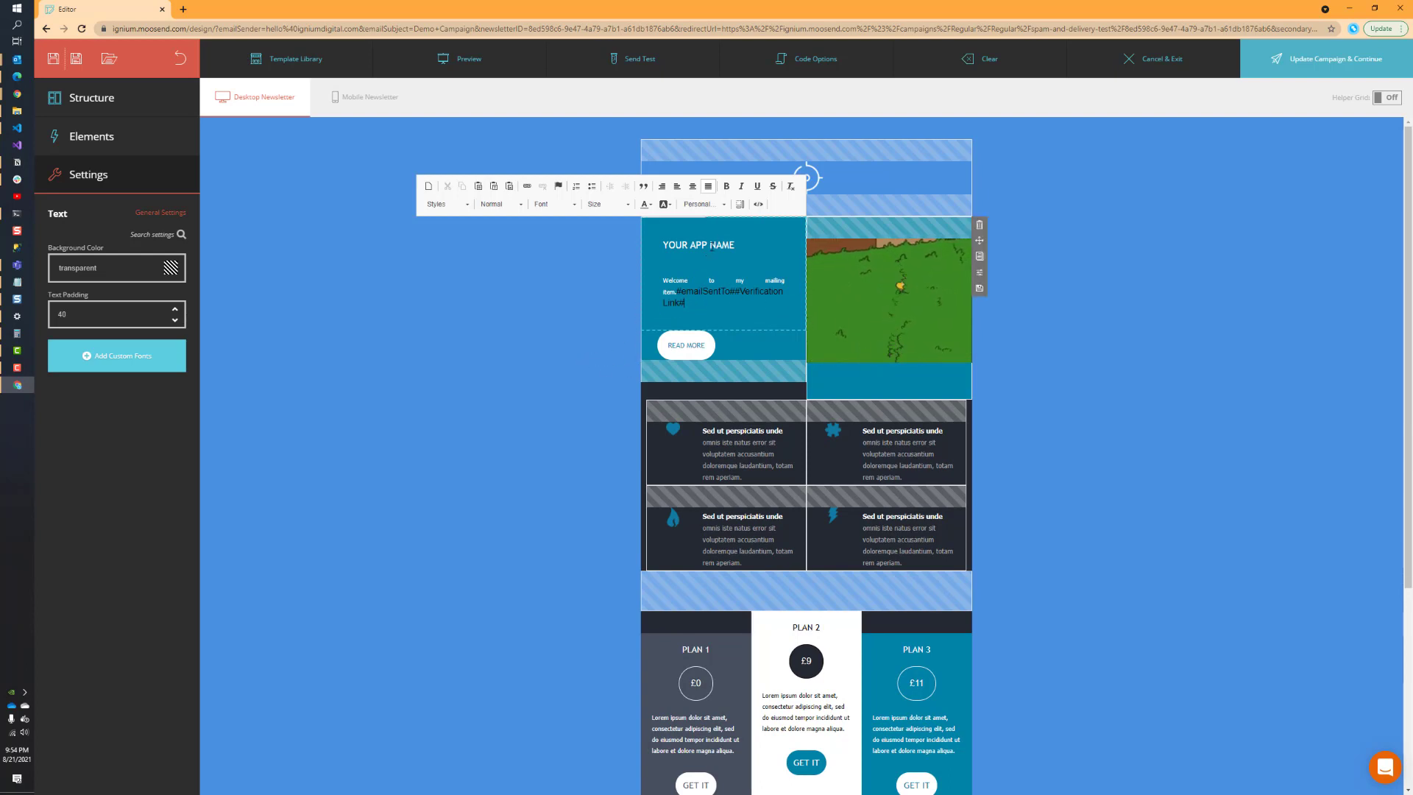
click(699, 205)
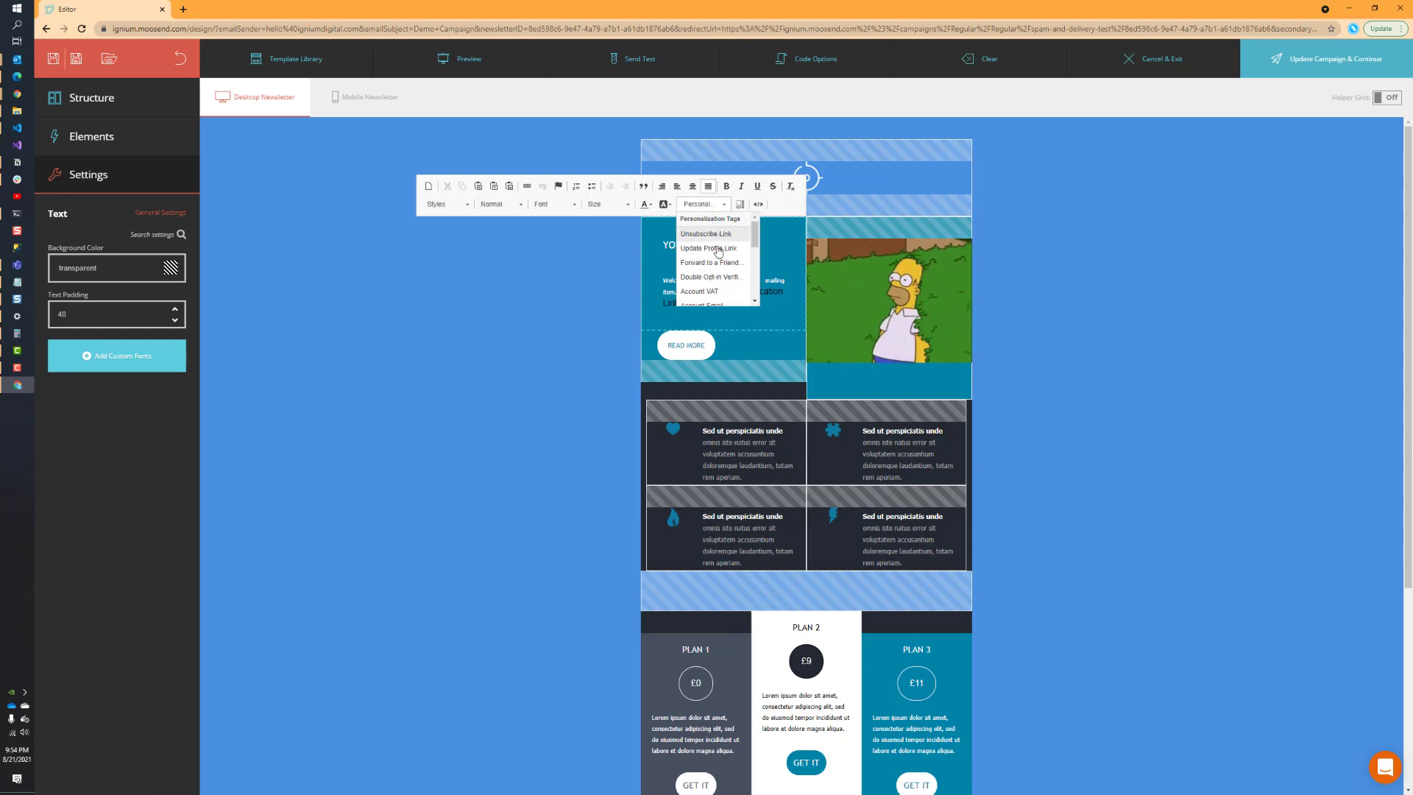
scroll(711, 257, down, 3)
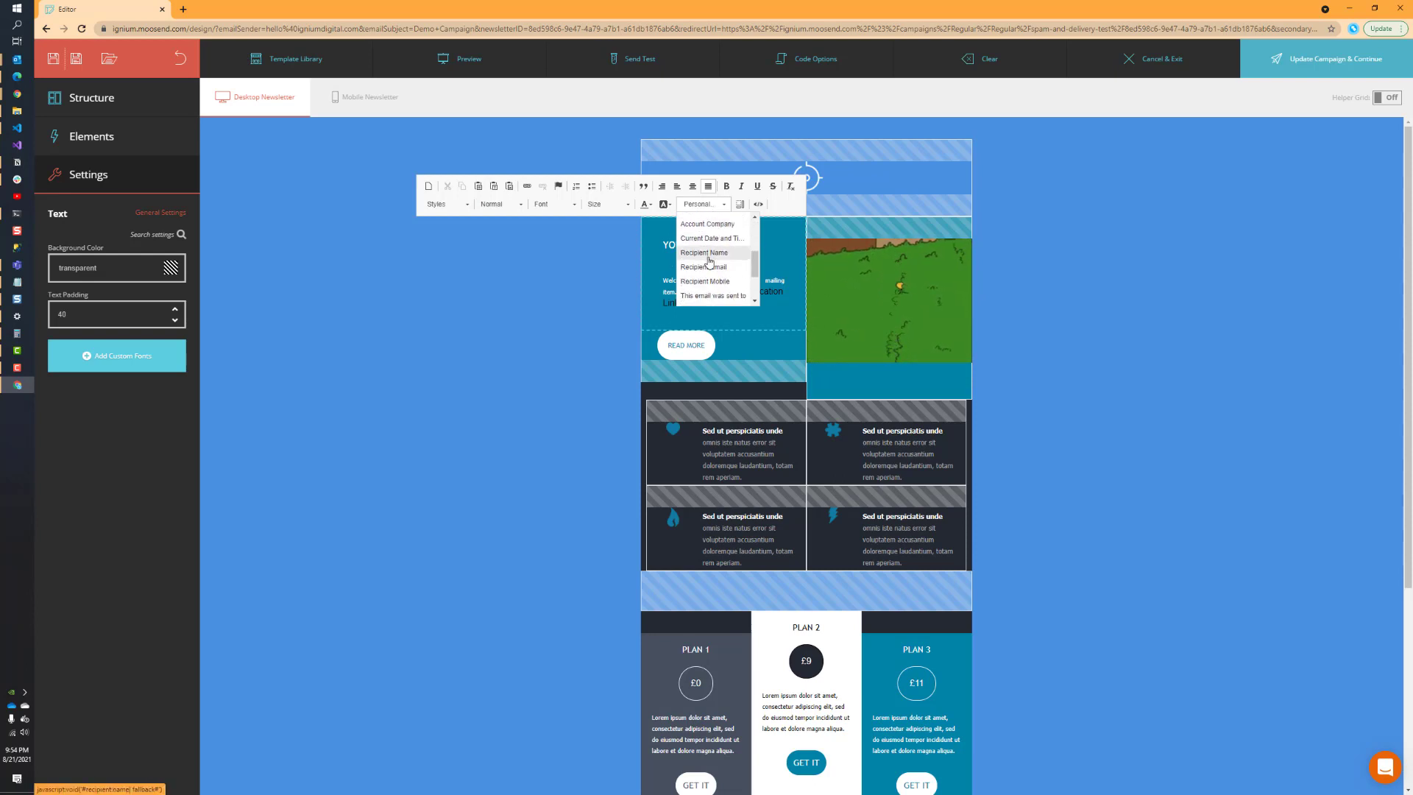
scroll(710, 261, down, 2)
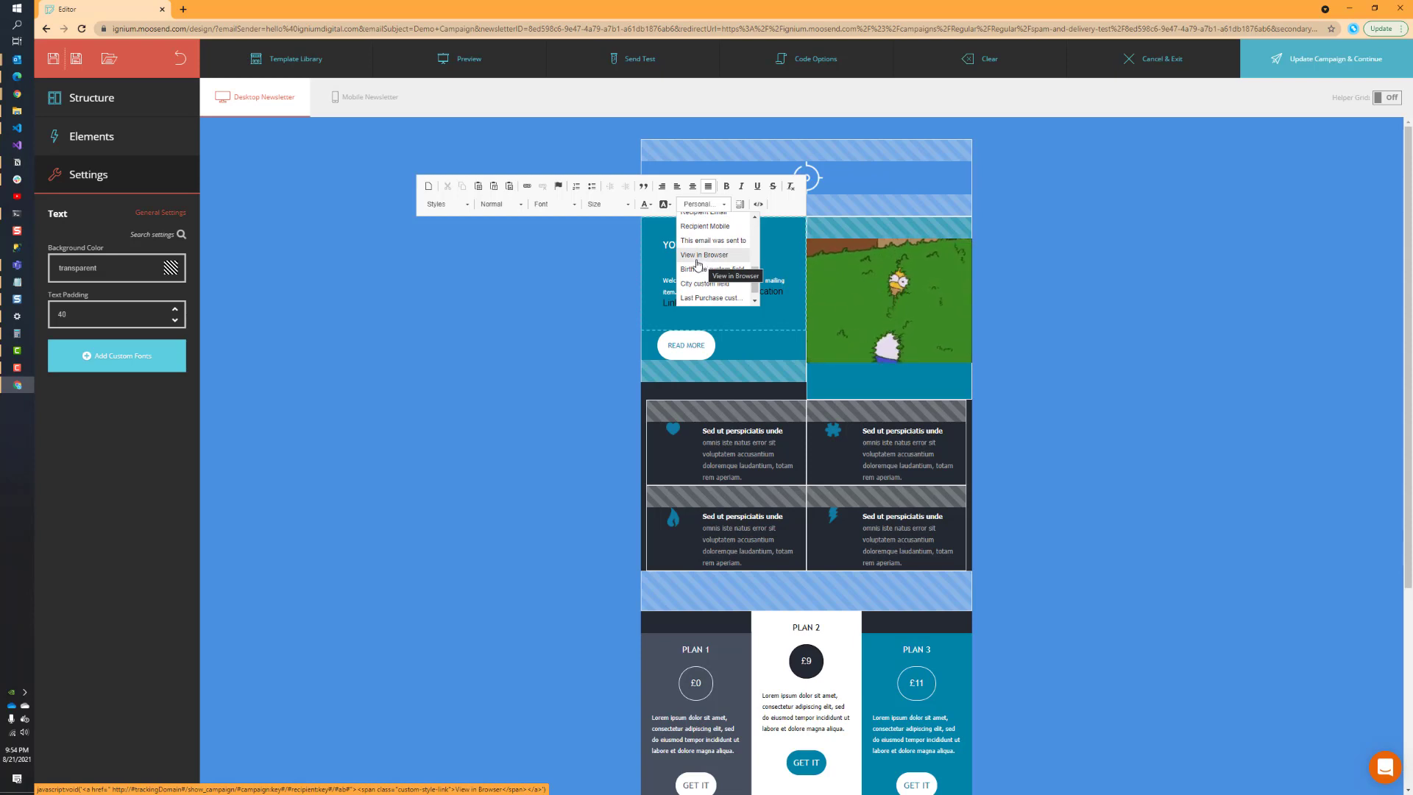
click(571, 284)
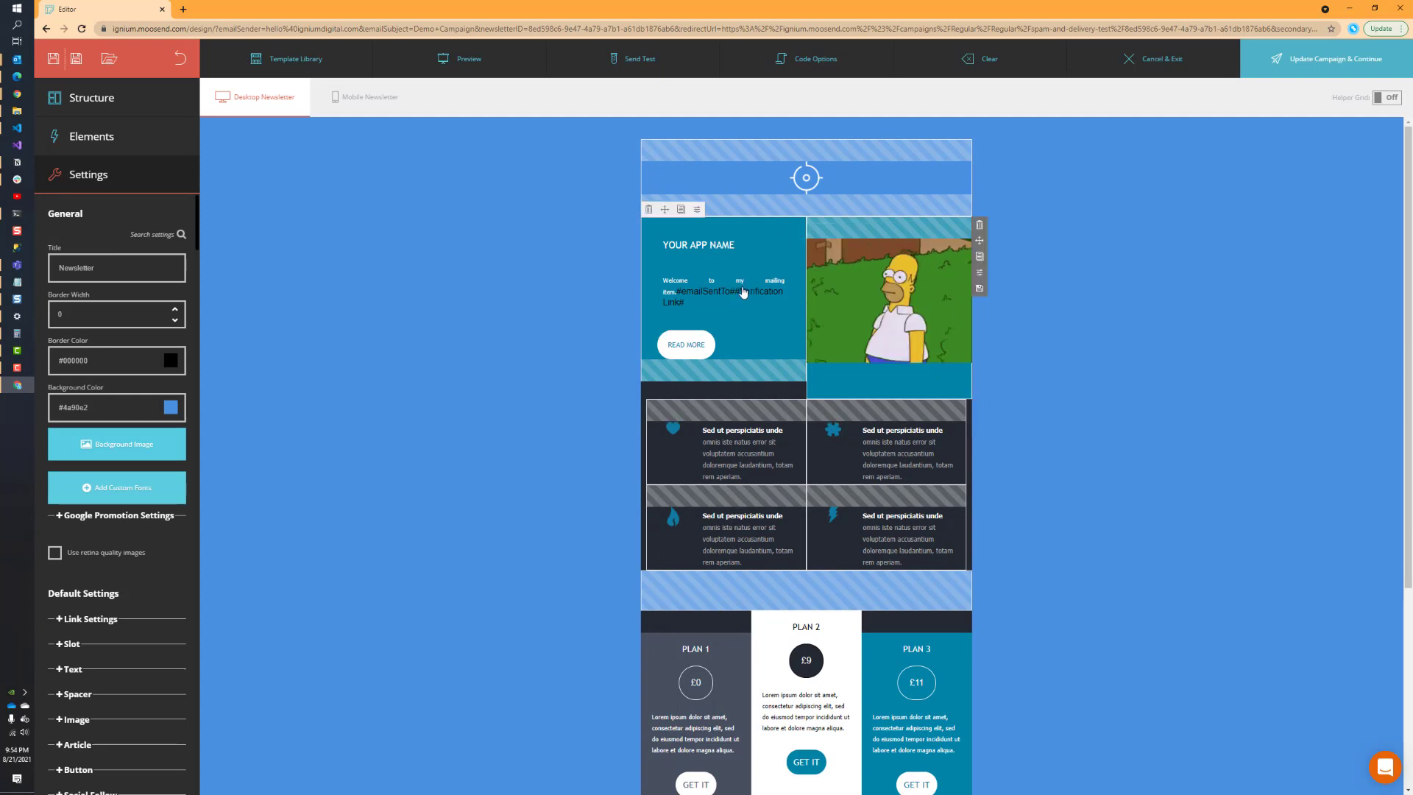
scroll(556, 471, down, 3)
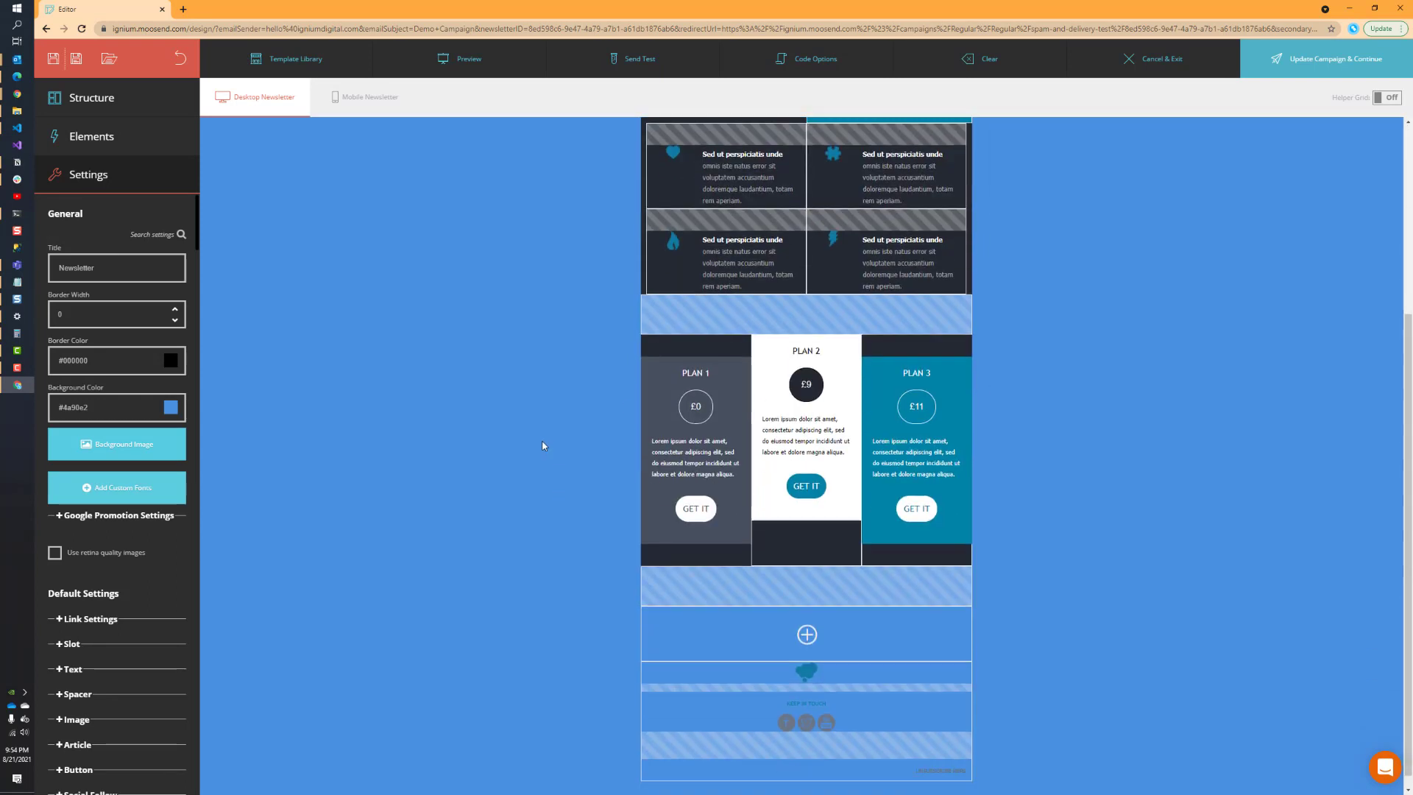
scroll(542, 446, down, 1)
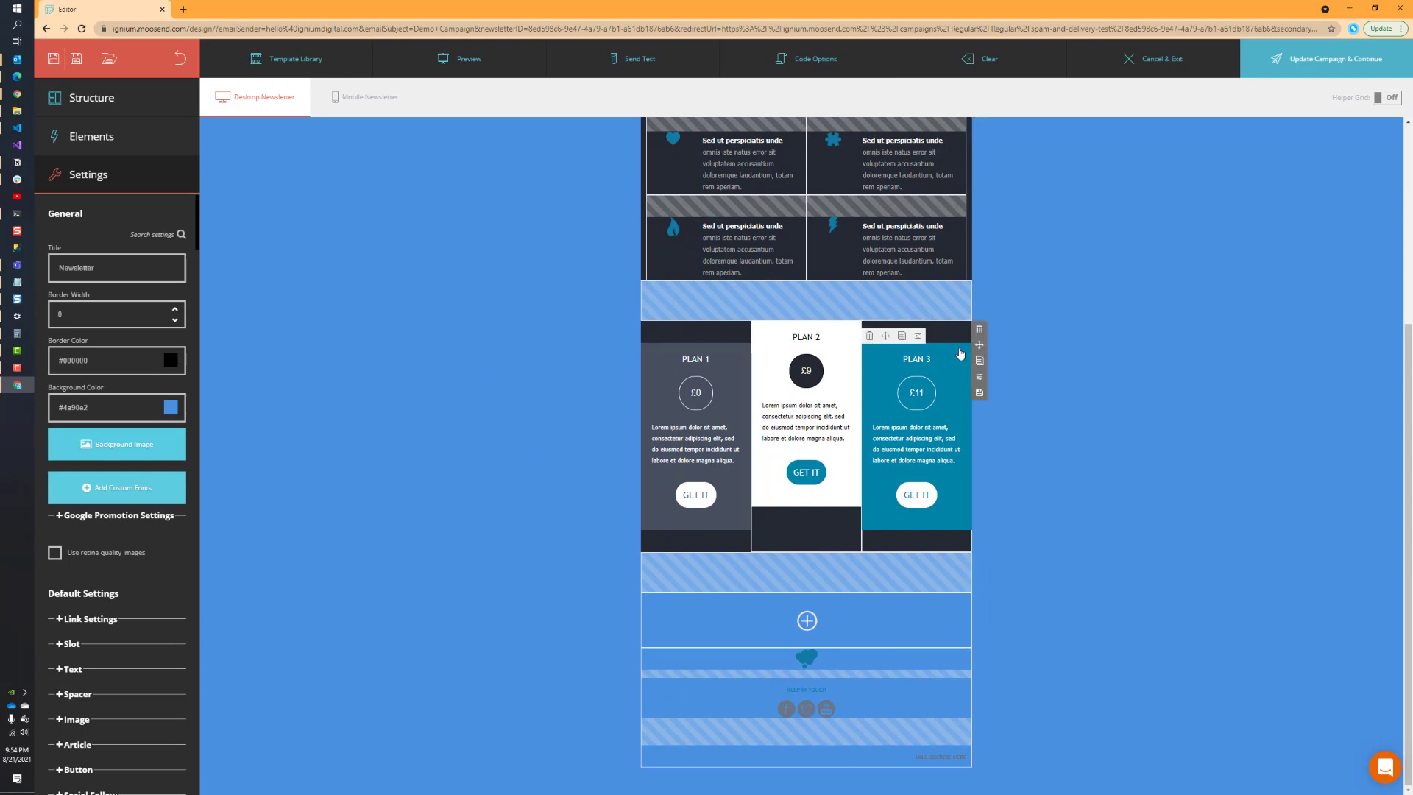
scroll(953, 351, up, 4)
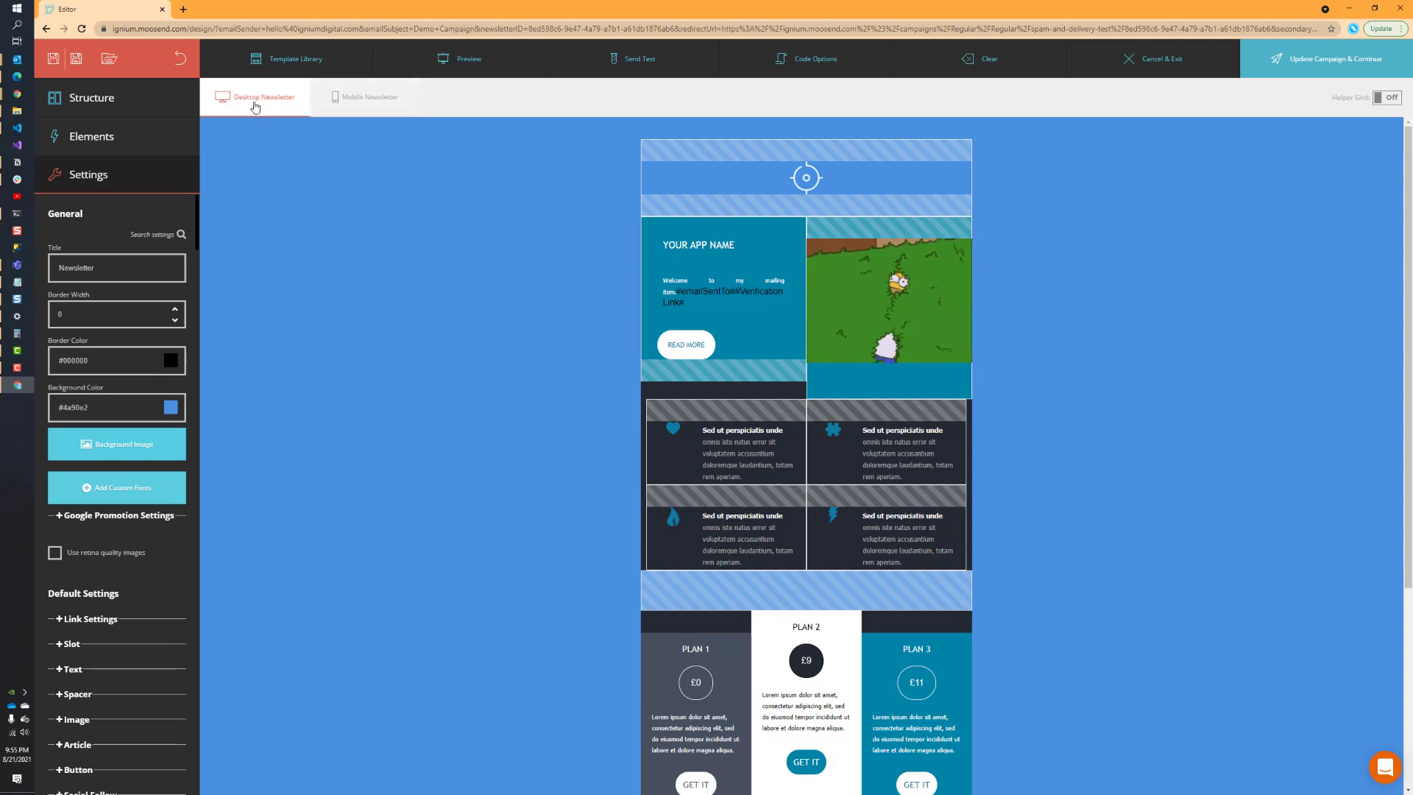
right_click(376, 105)
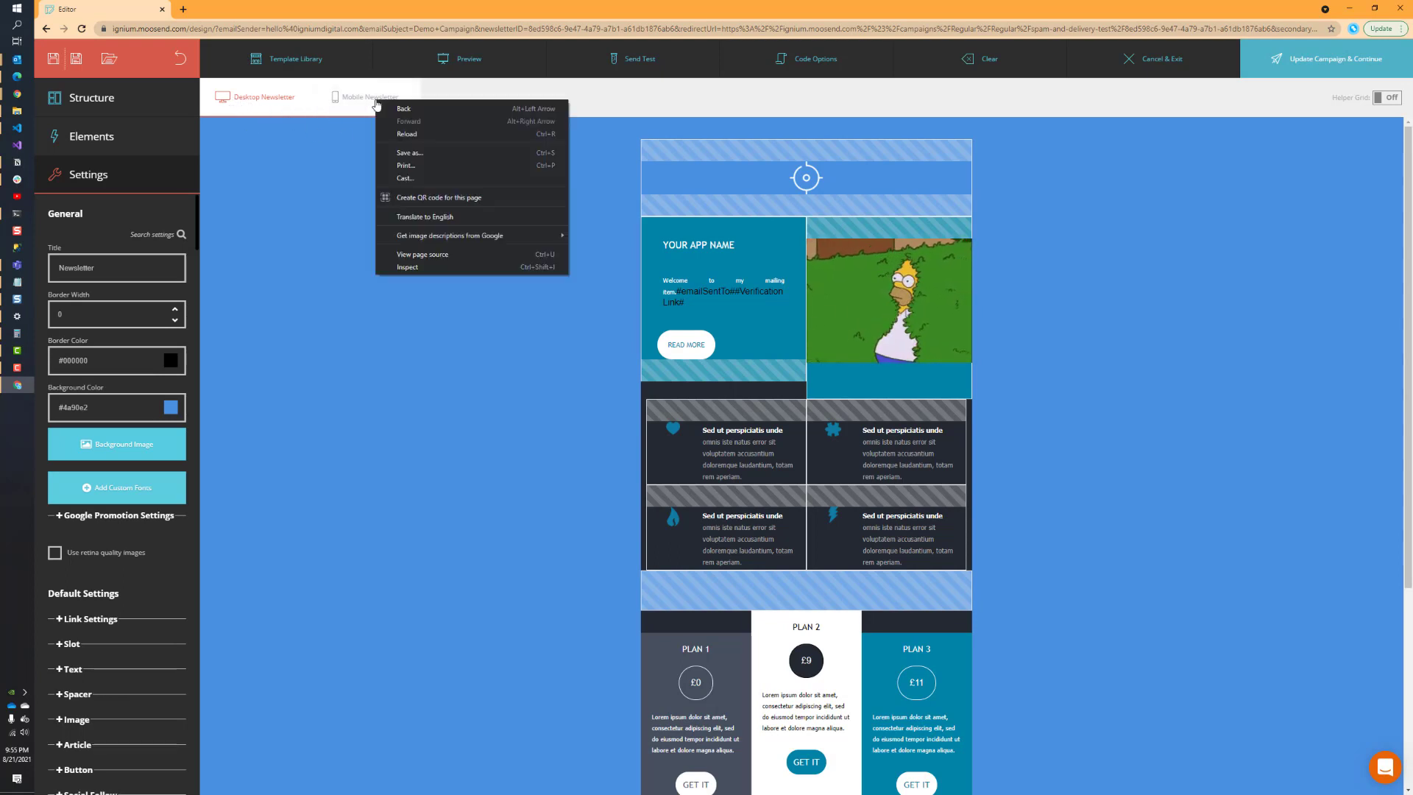
click(292, 153)
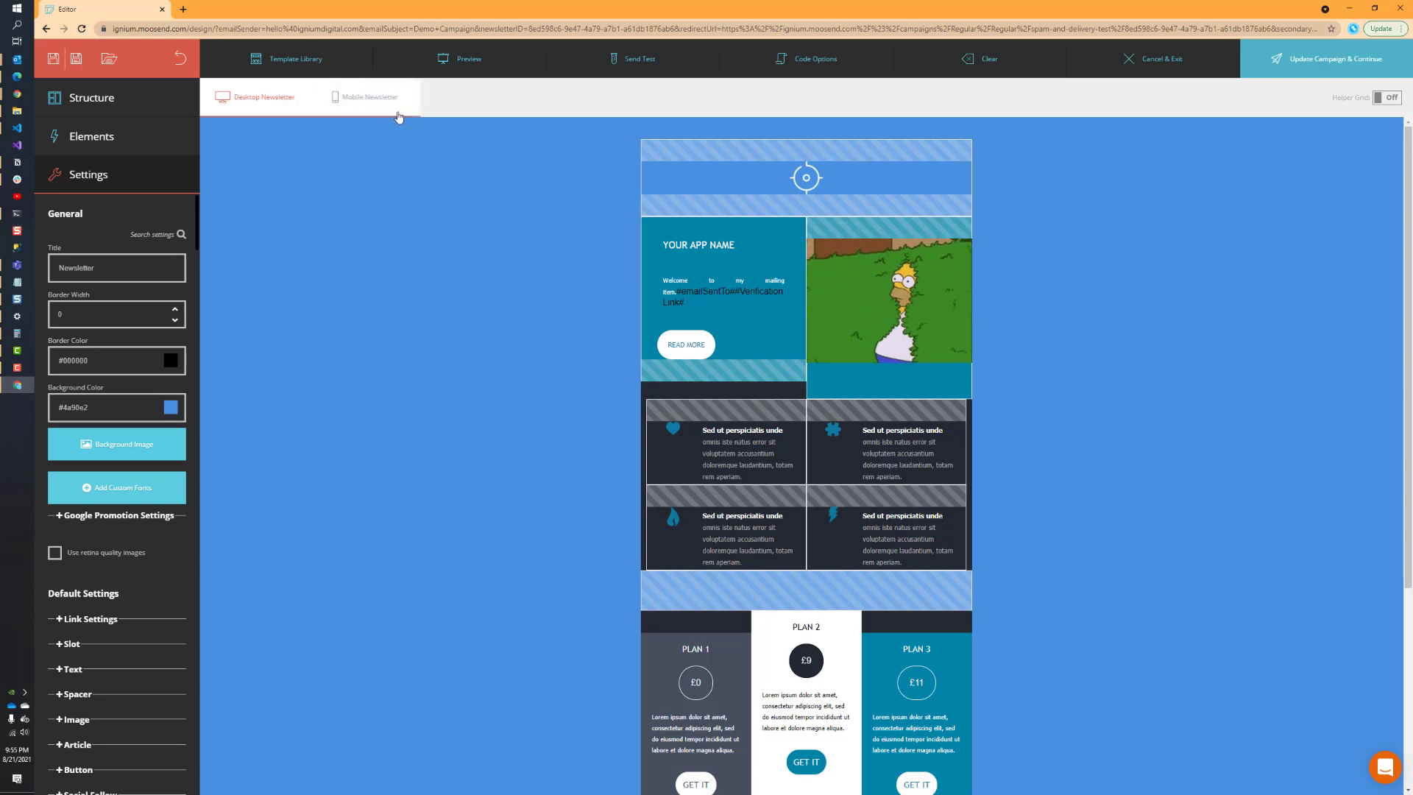
Turn on the helper grids and review the newsletter's add-element areas down to the footer
click(1387, 99)
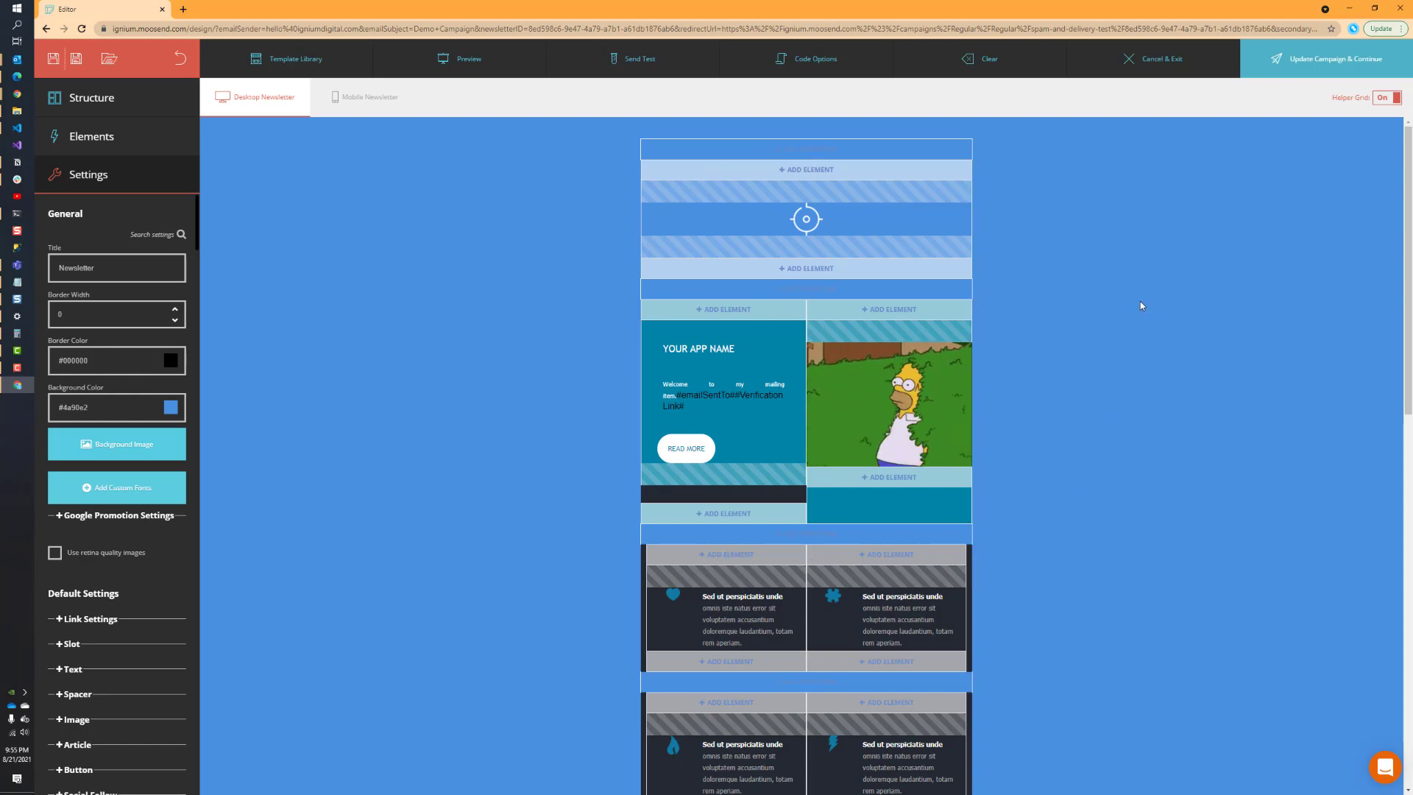
mouse_move(982, 589)
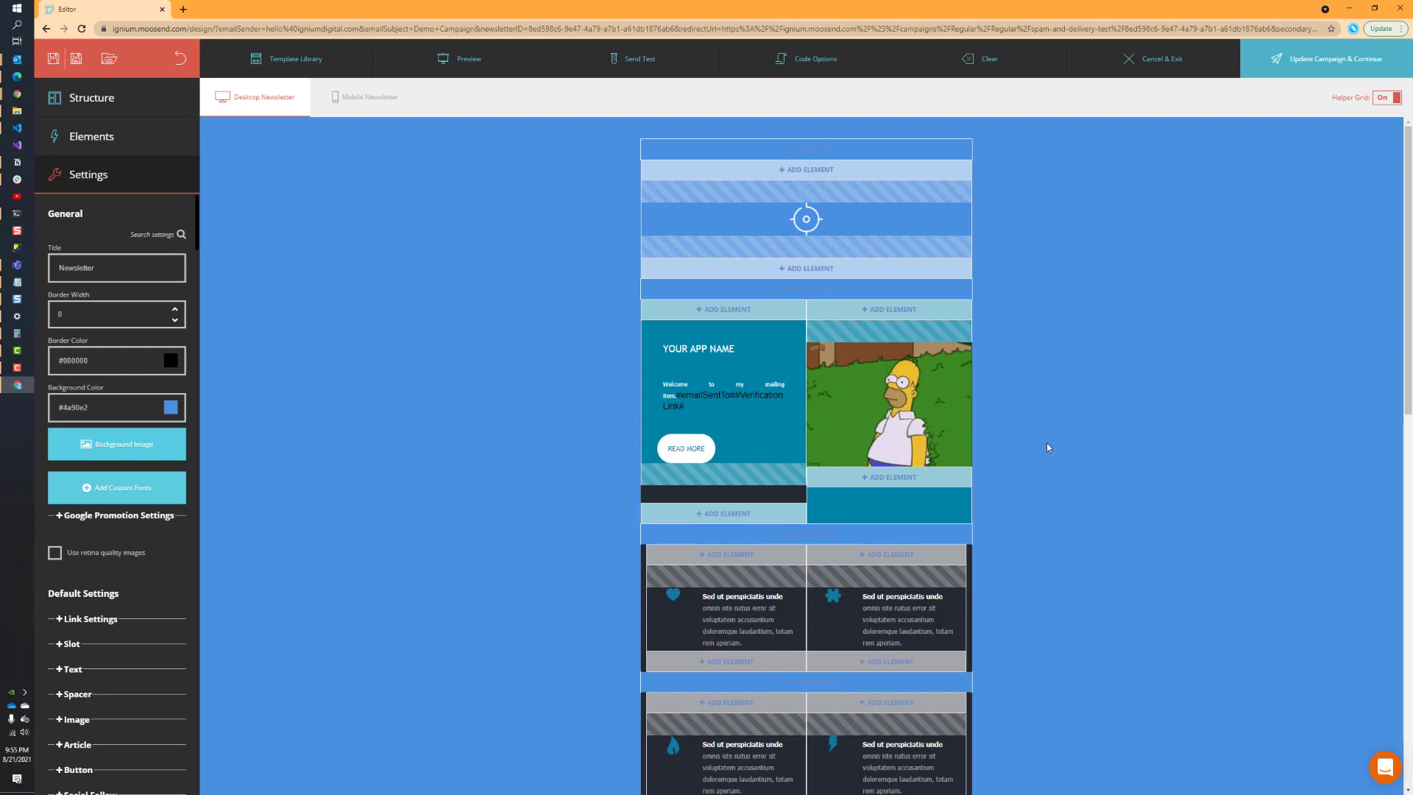
scroll(1034, 440, down, 5)
scroll(1026, 440, down, 6)
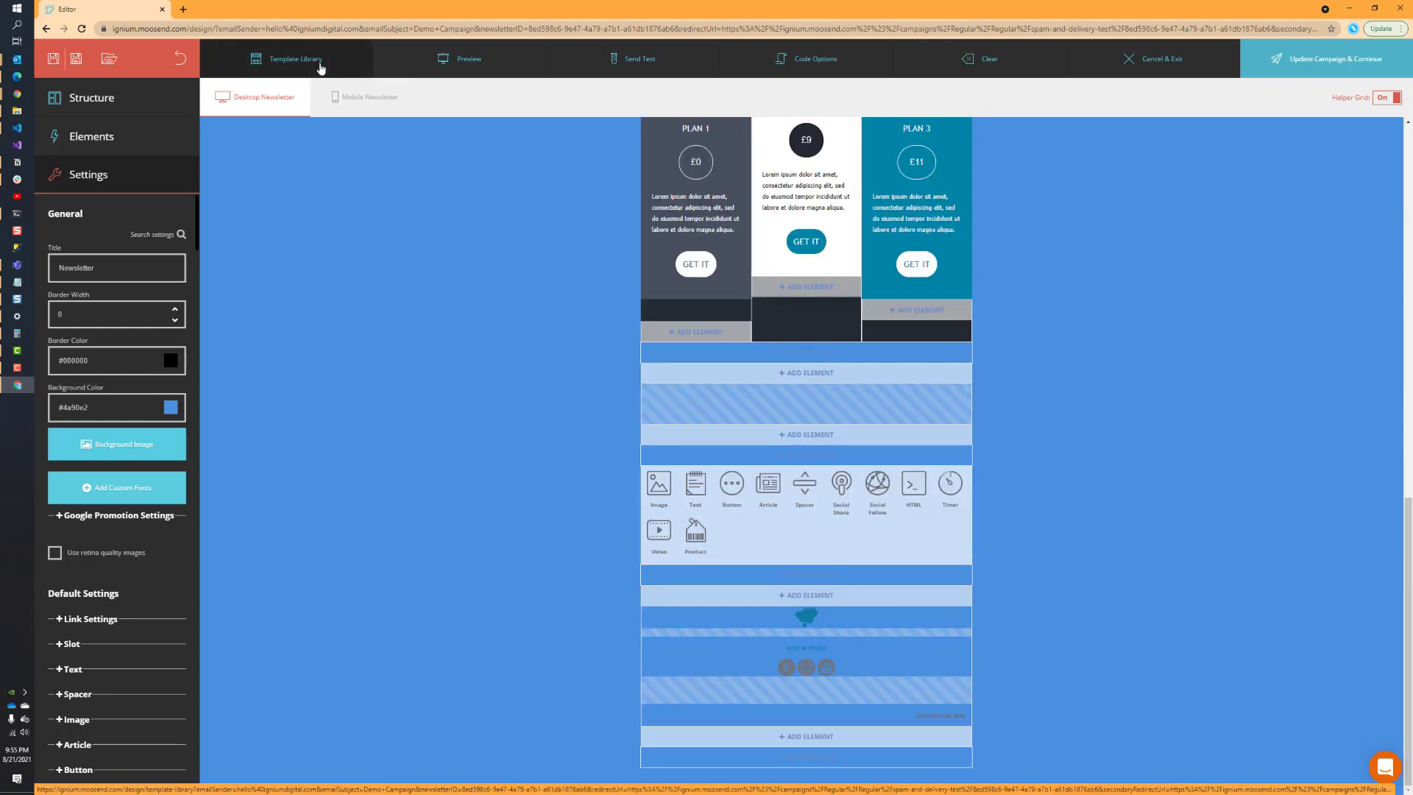
Preview the newsletter in the tablet, mobile and desktop layouts
click(468, 65)
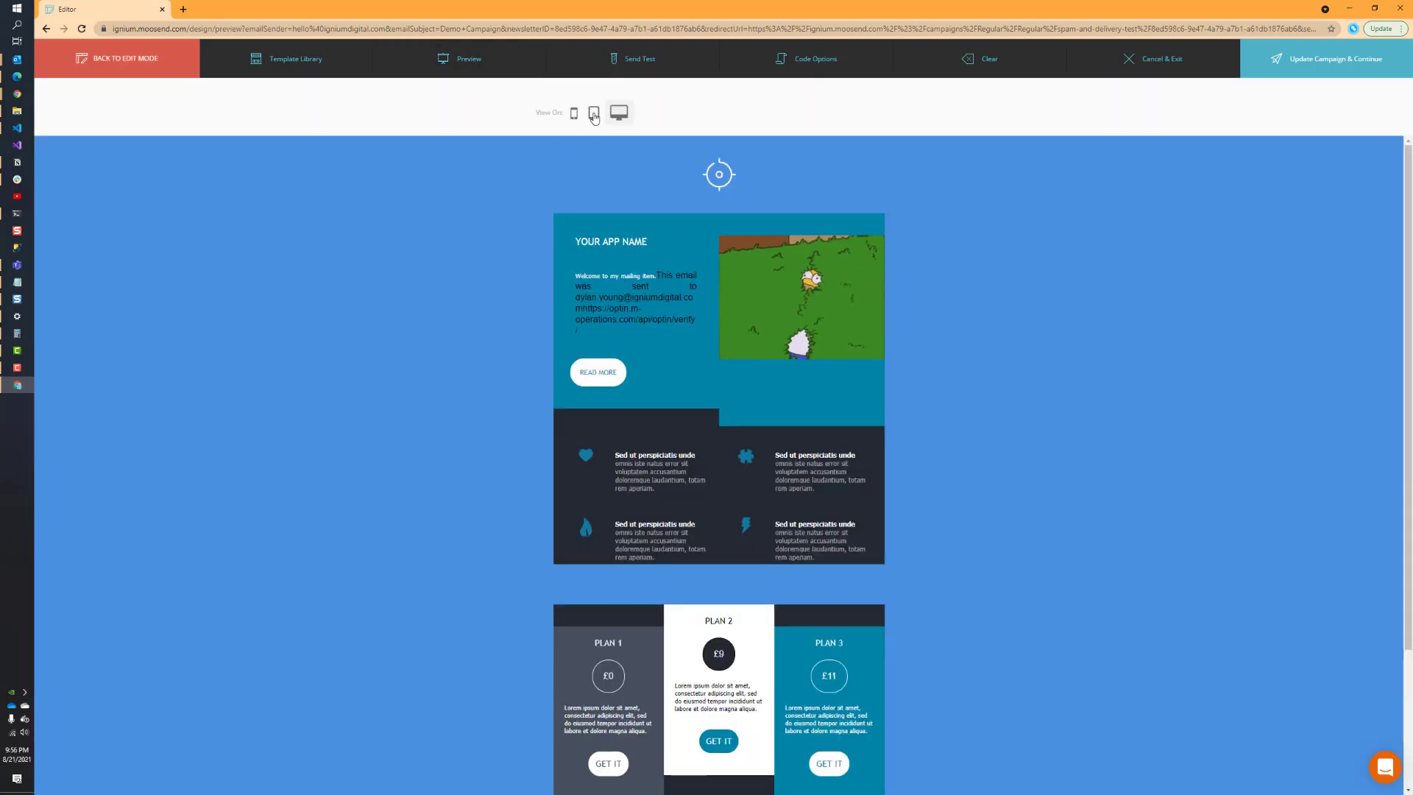
click(593, 115)
click(580, 115)
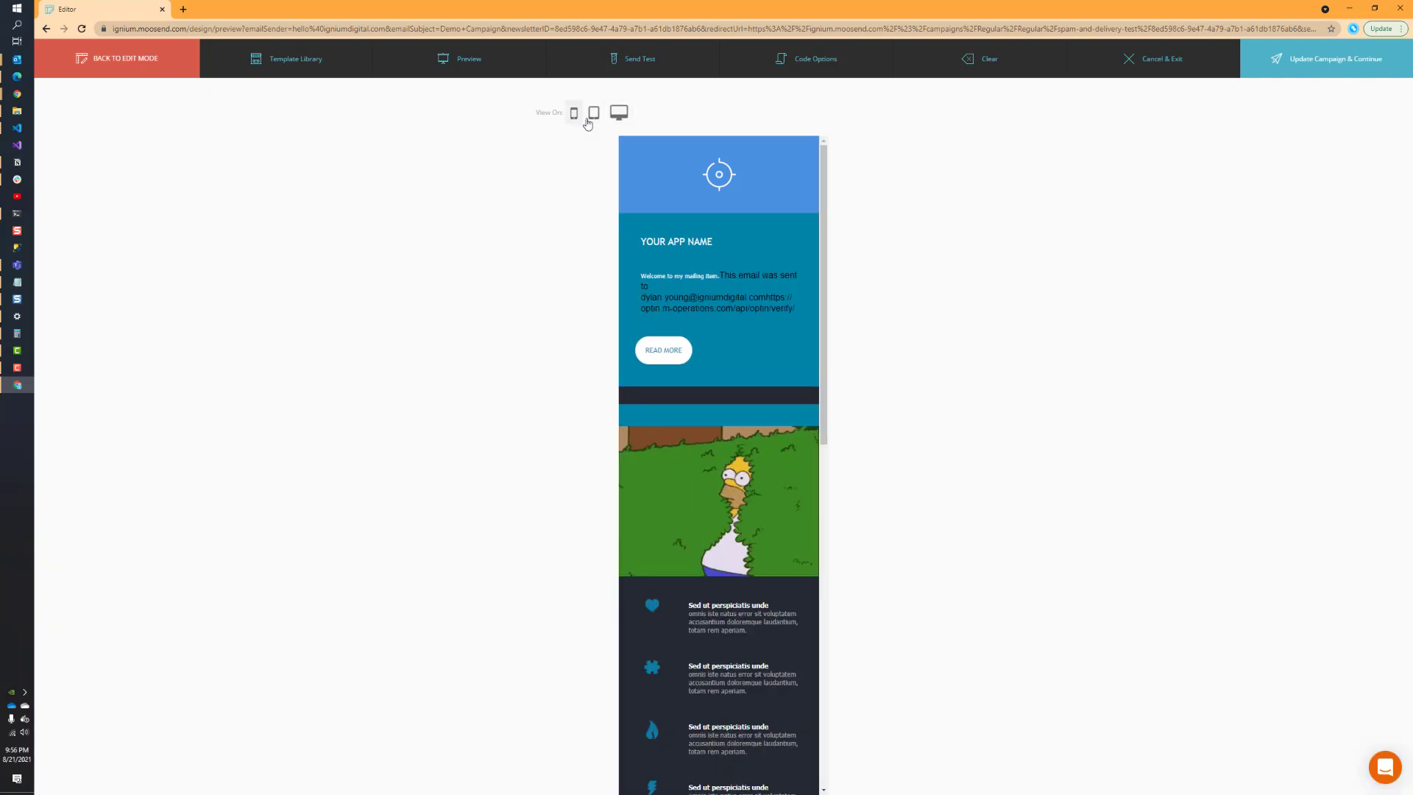
click(621, 115)
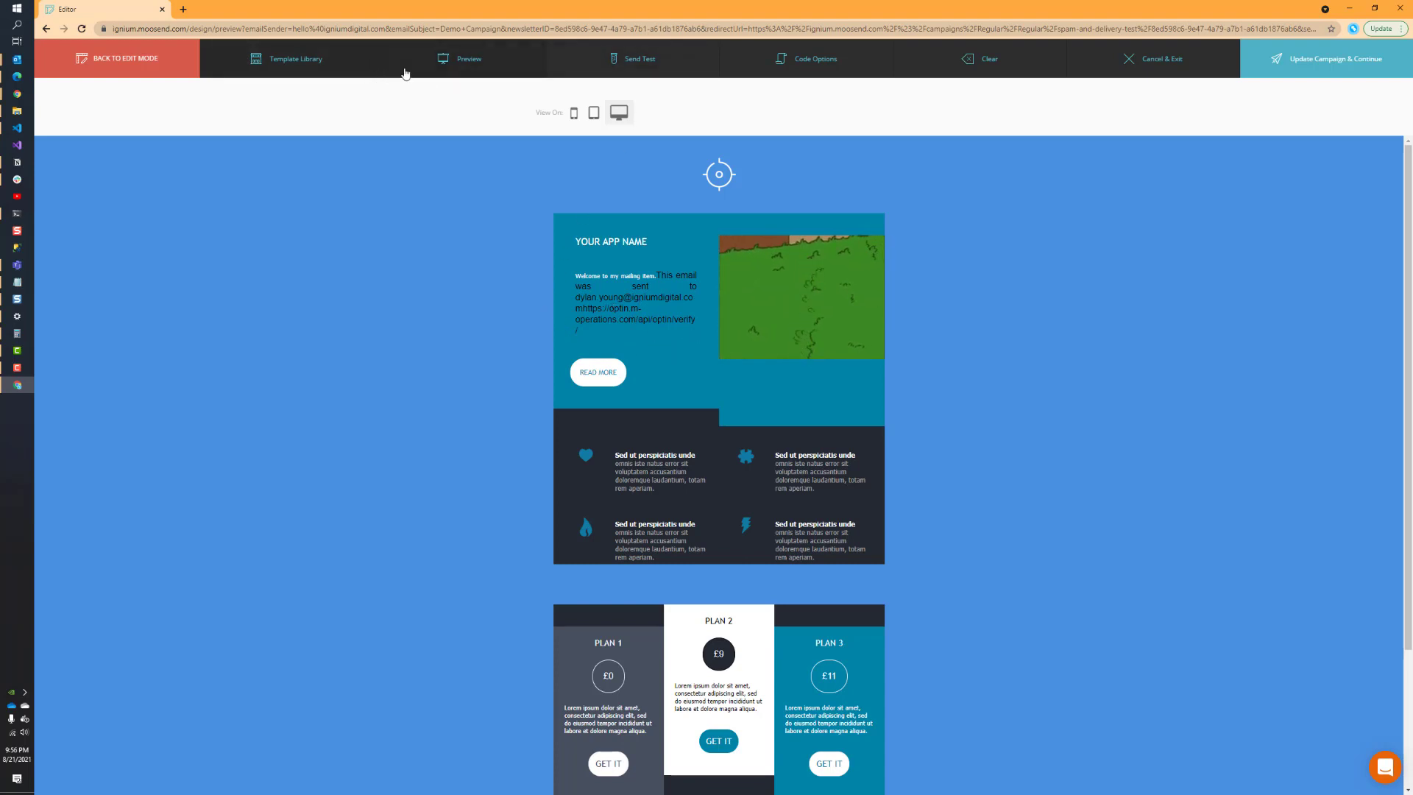
View the newsletter's Send Test and Code Options settings, and return to edit mode
right_click(631, 61)
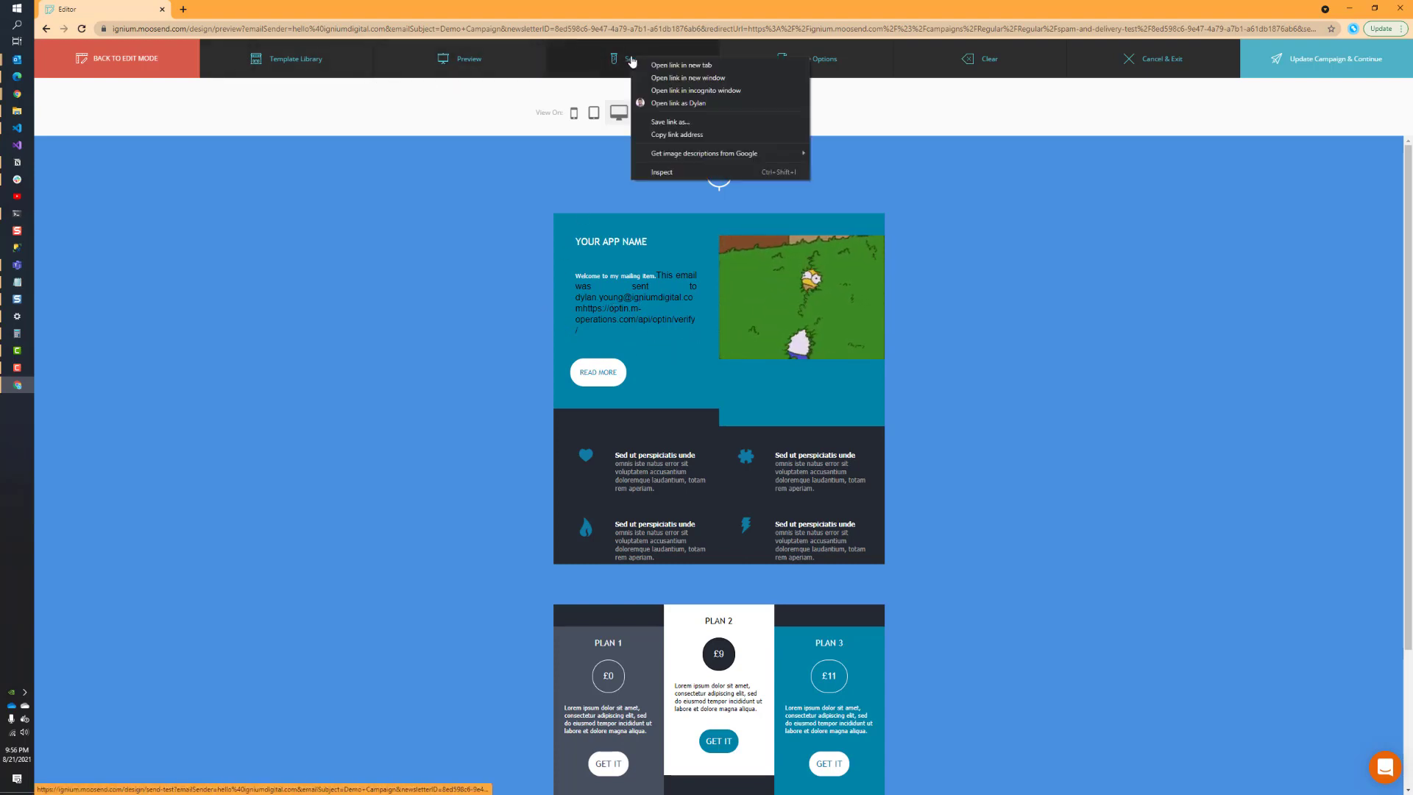
click(590, 67)
click(618, 56)
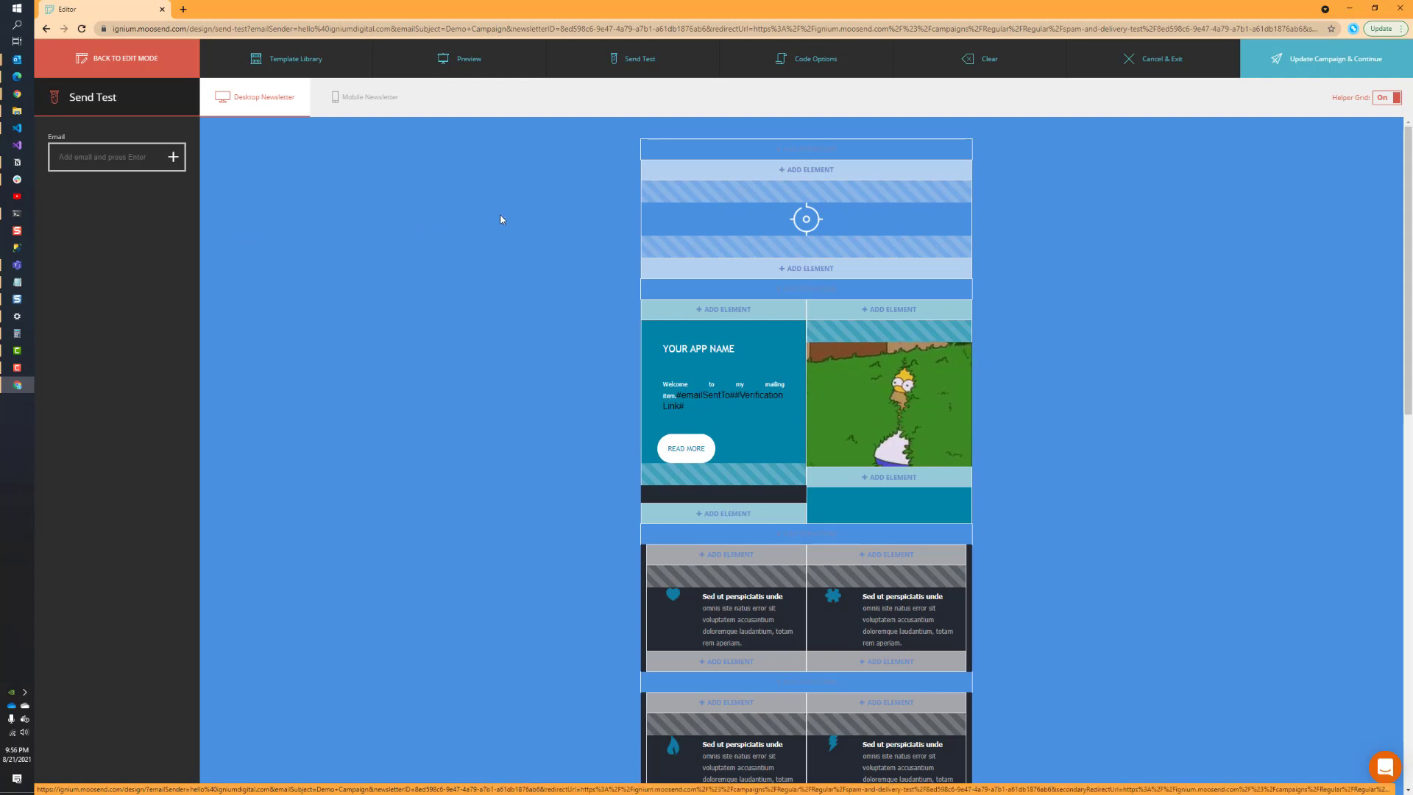
click(786, 65)
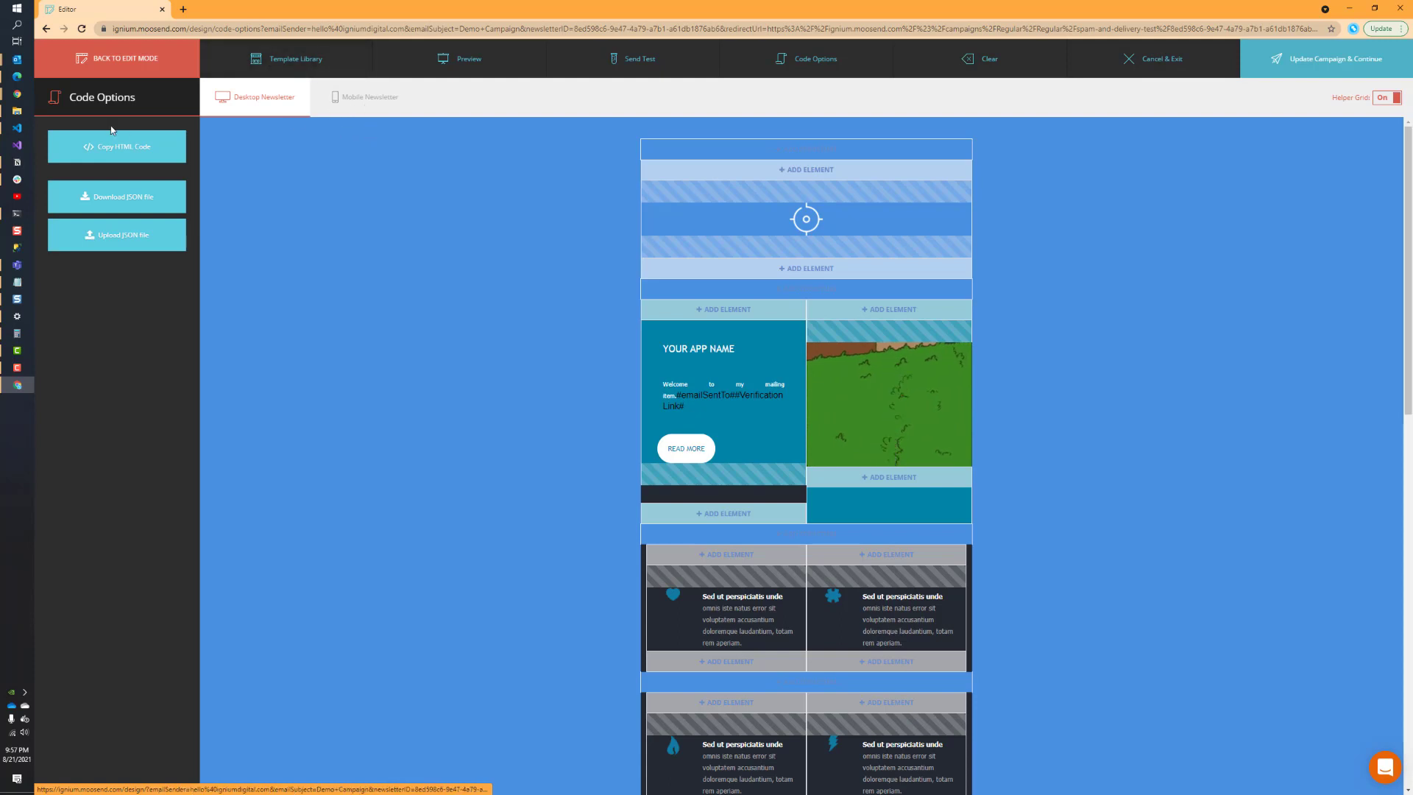
right_click(116, 61)
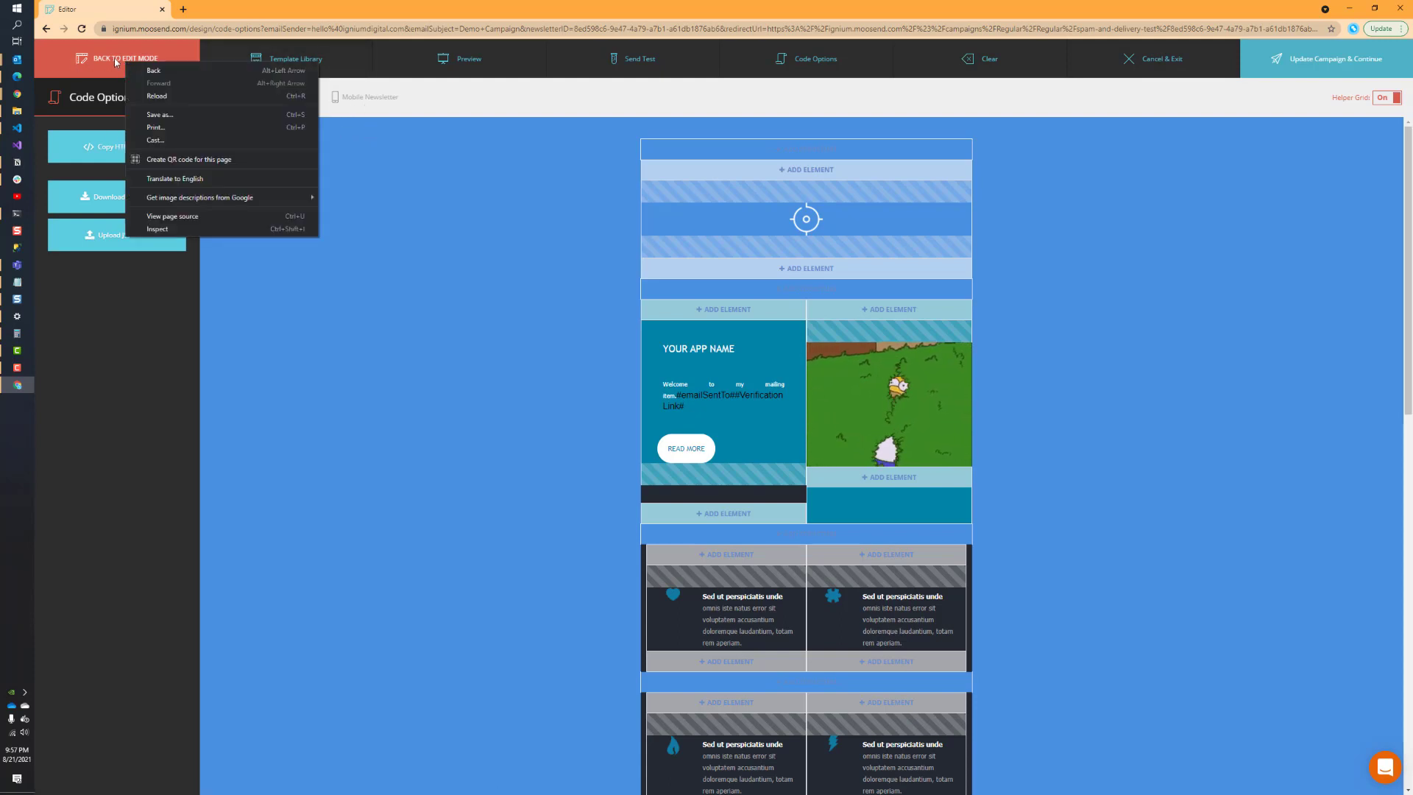
click(153, 70)
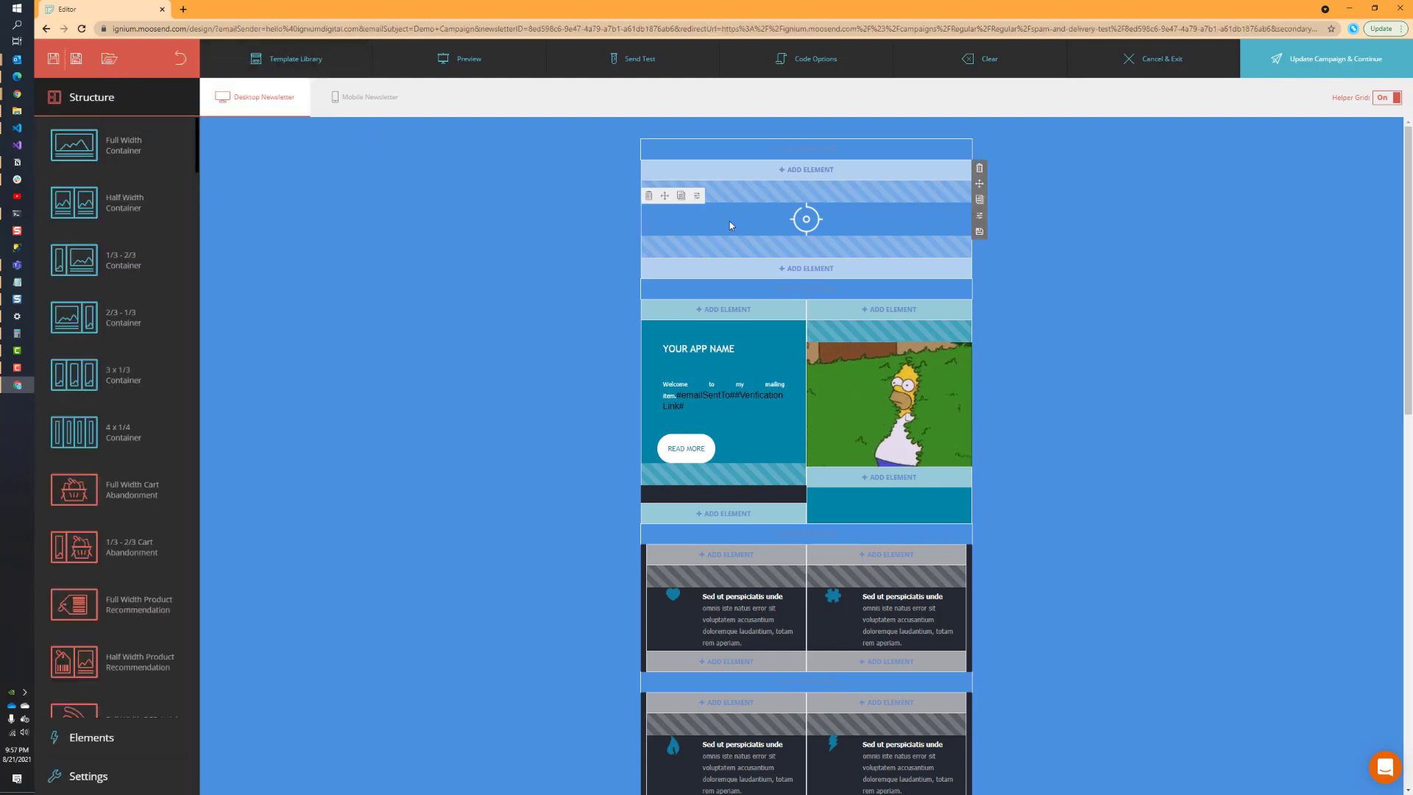
Save the newsletter to the campaign, confirm proceeding, and skip the Spam and Delivery Test
scroll(1169, 388, down, 10)
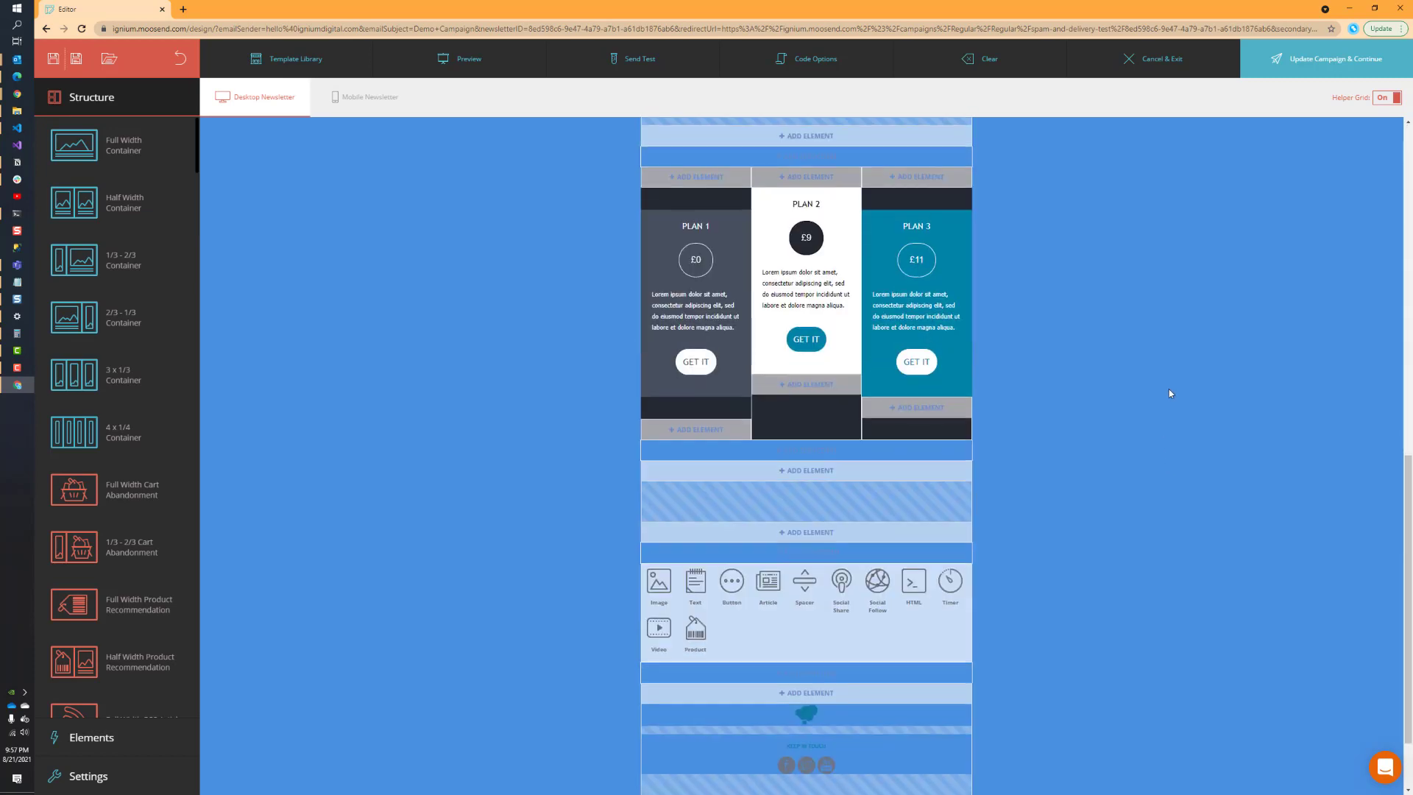
scroll(1168, 389, up, 9)
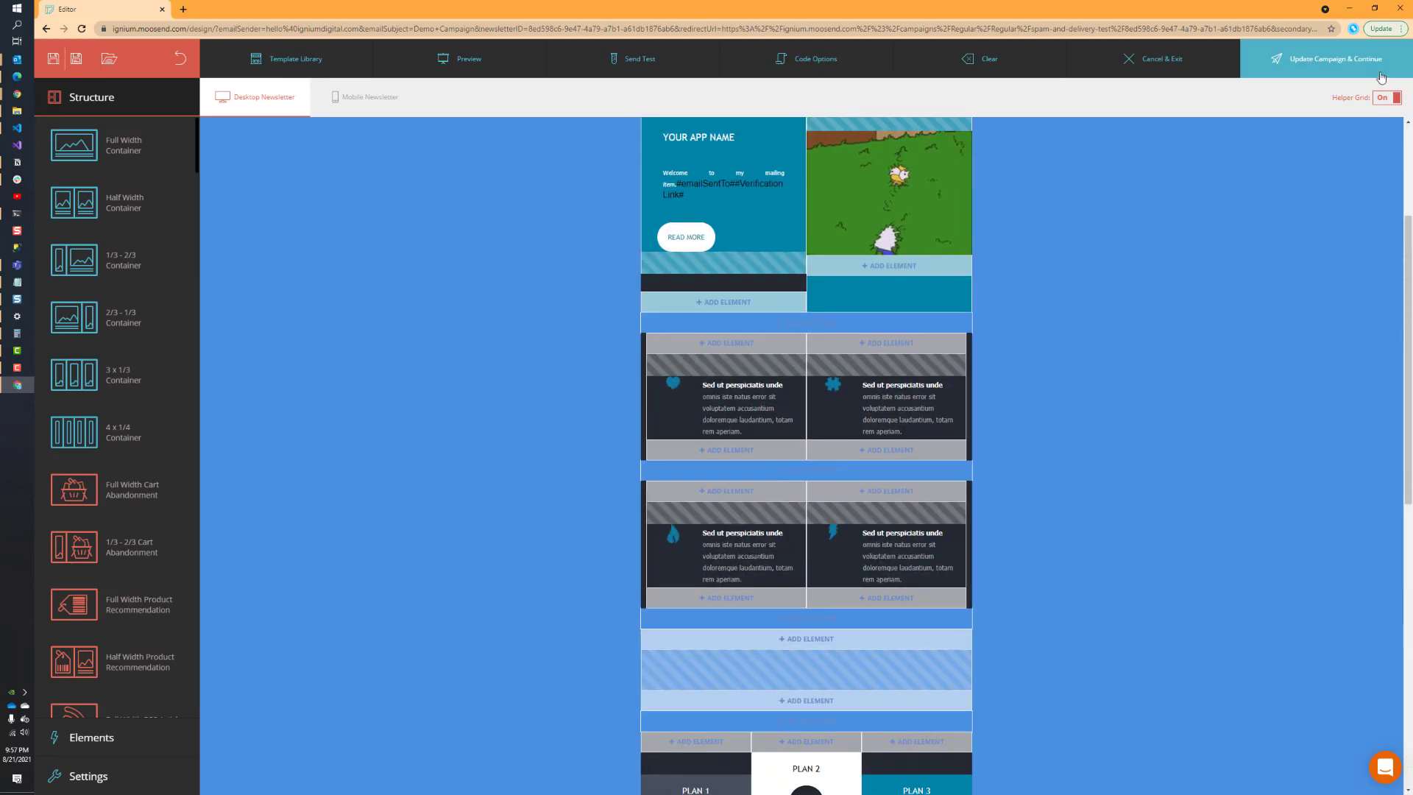
click(1317, 66)
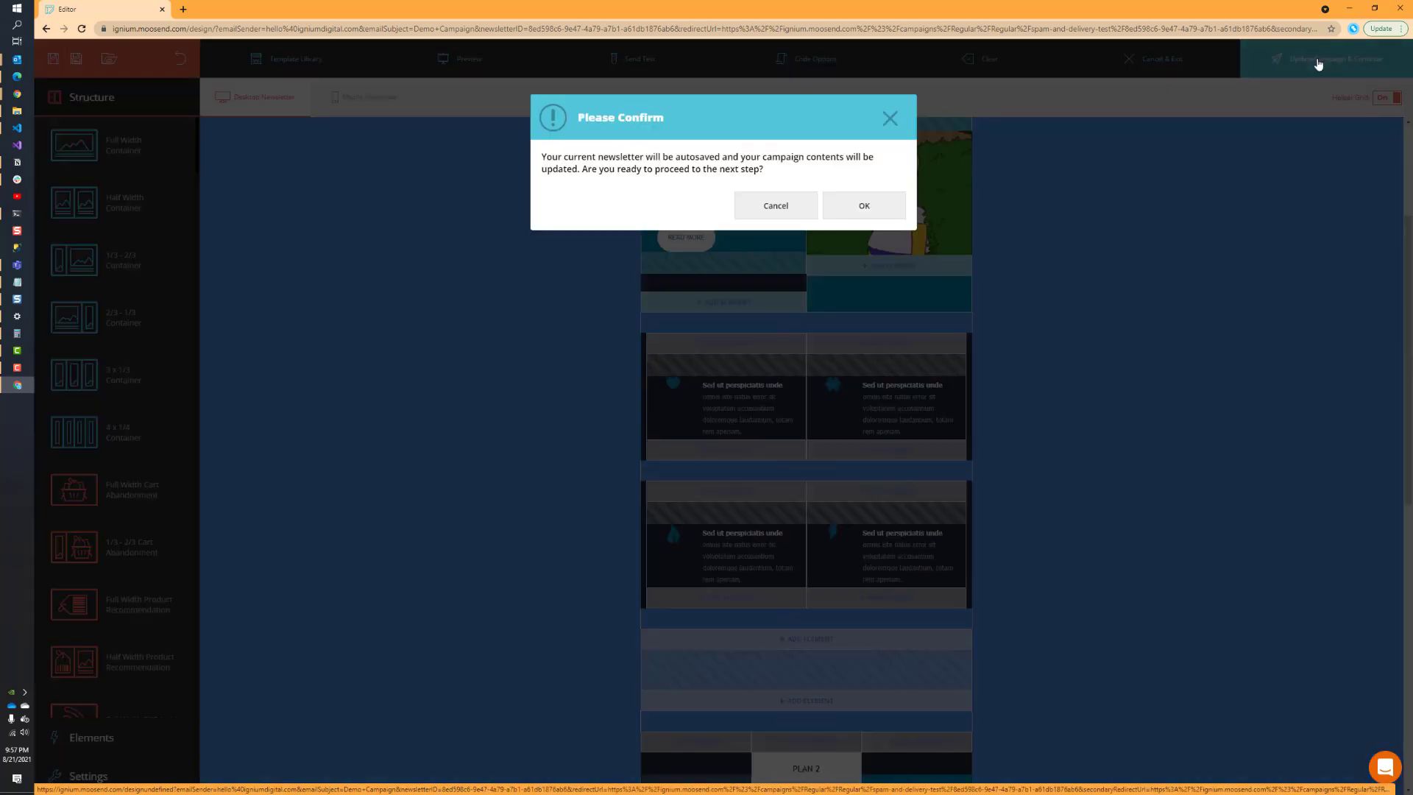
click(878, 217)
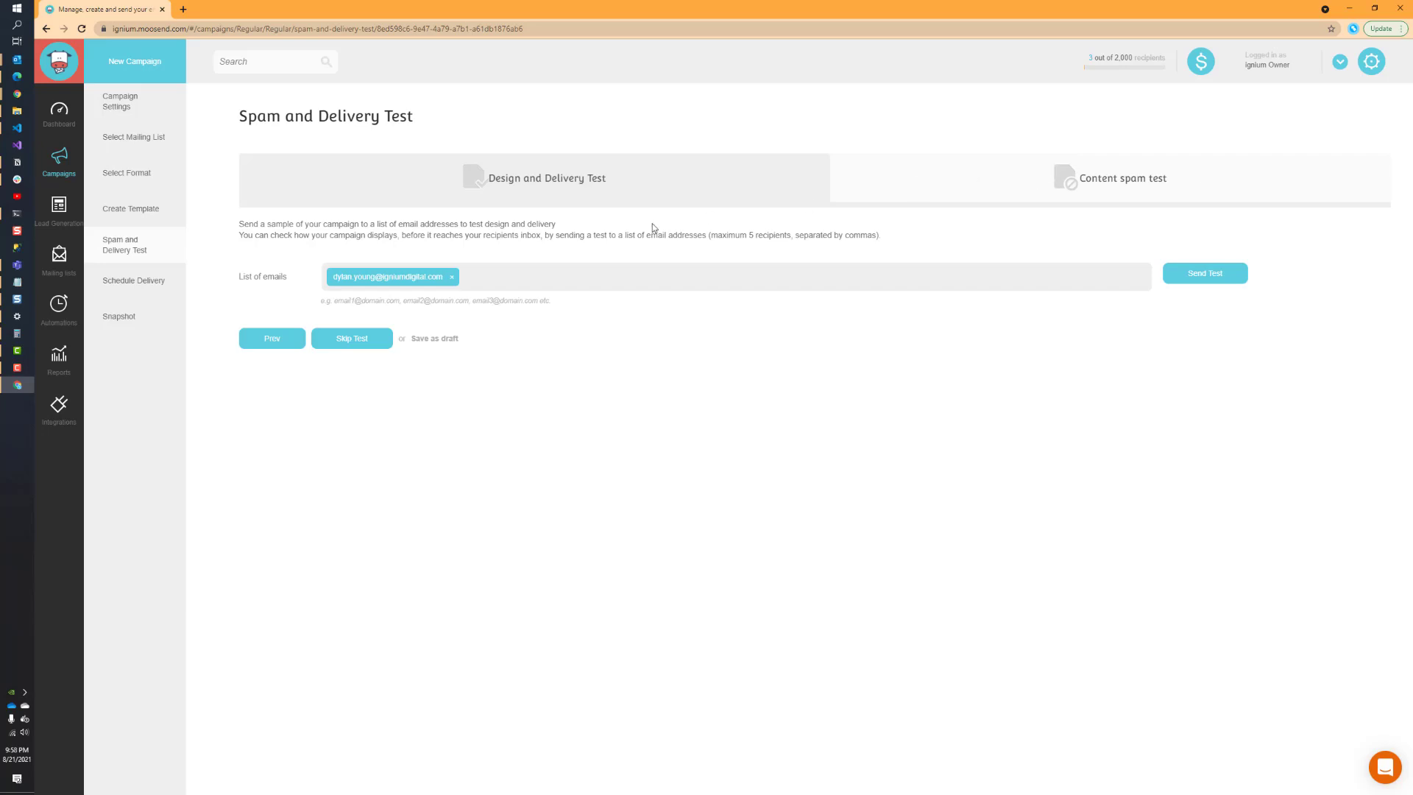
click(354, 339)
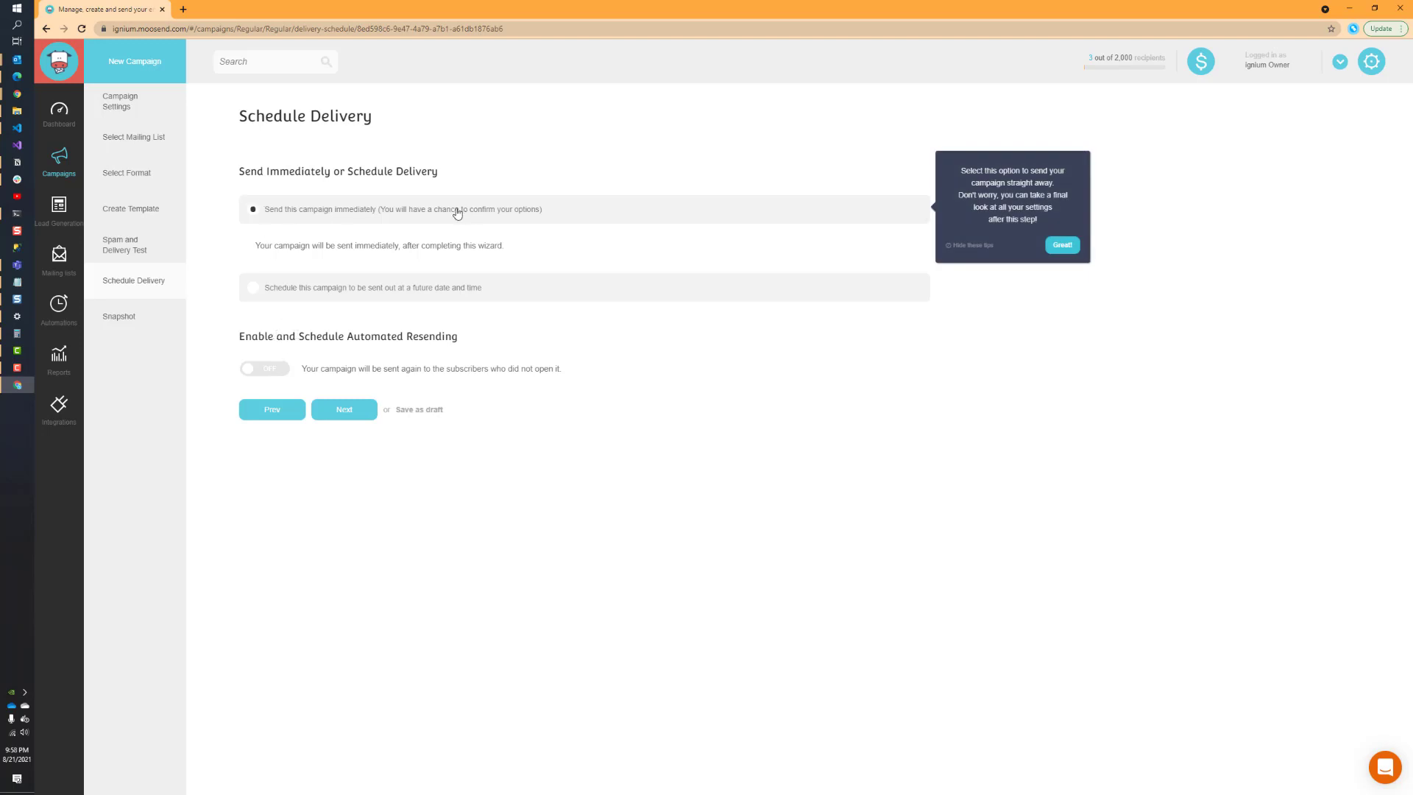
Try future-date scheduling and automated resending after 1 hour, and restore immediate sending with resending off
click(262, 288)
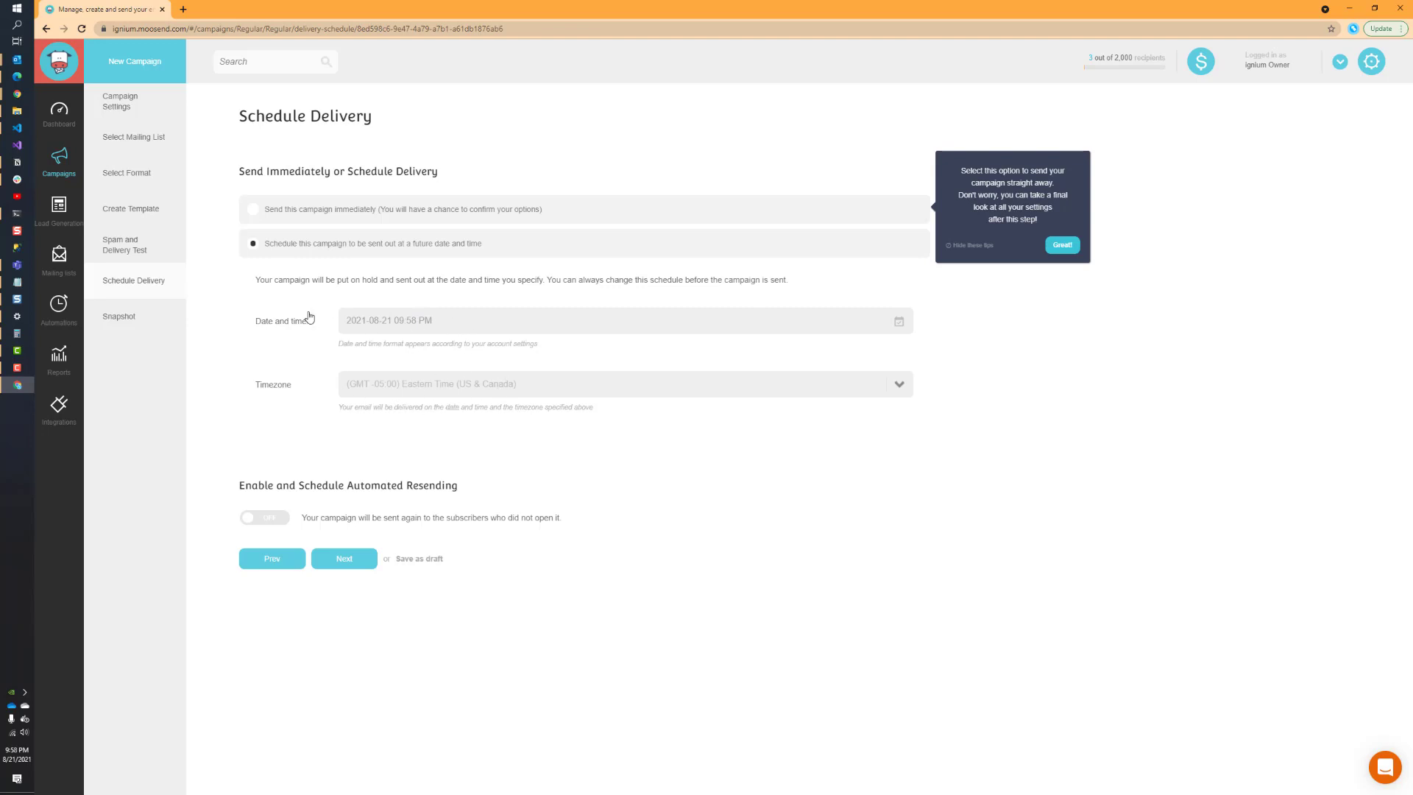
click(253, 217)
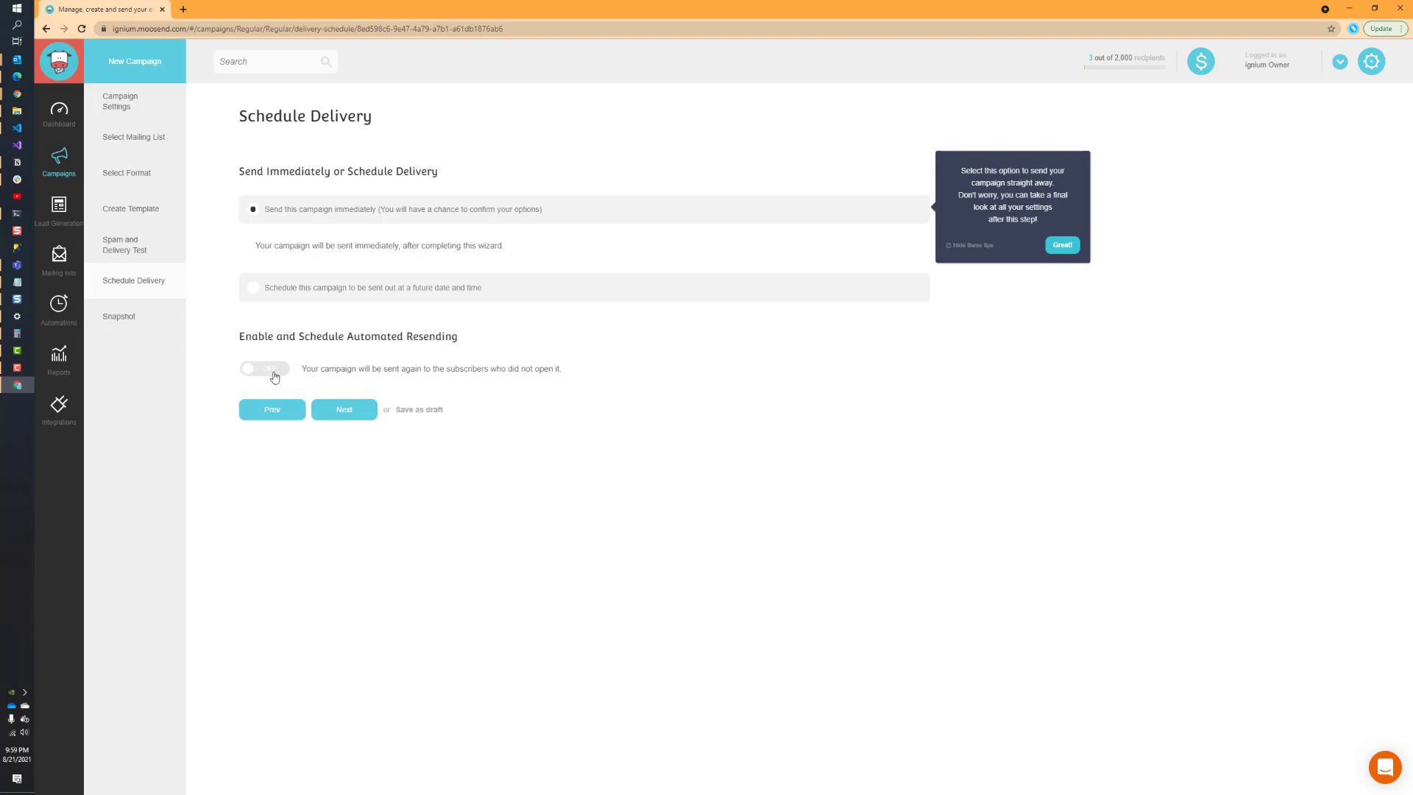
click(274, 370)
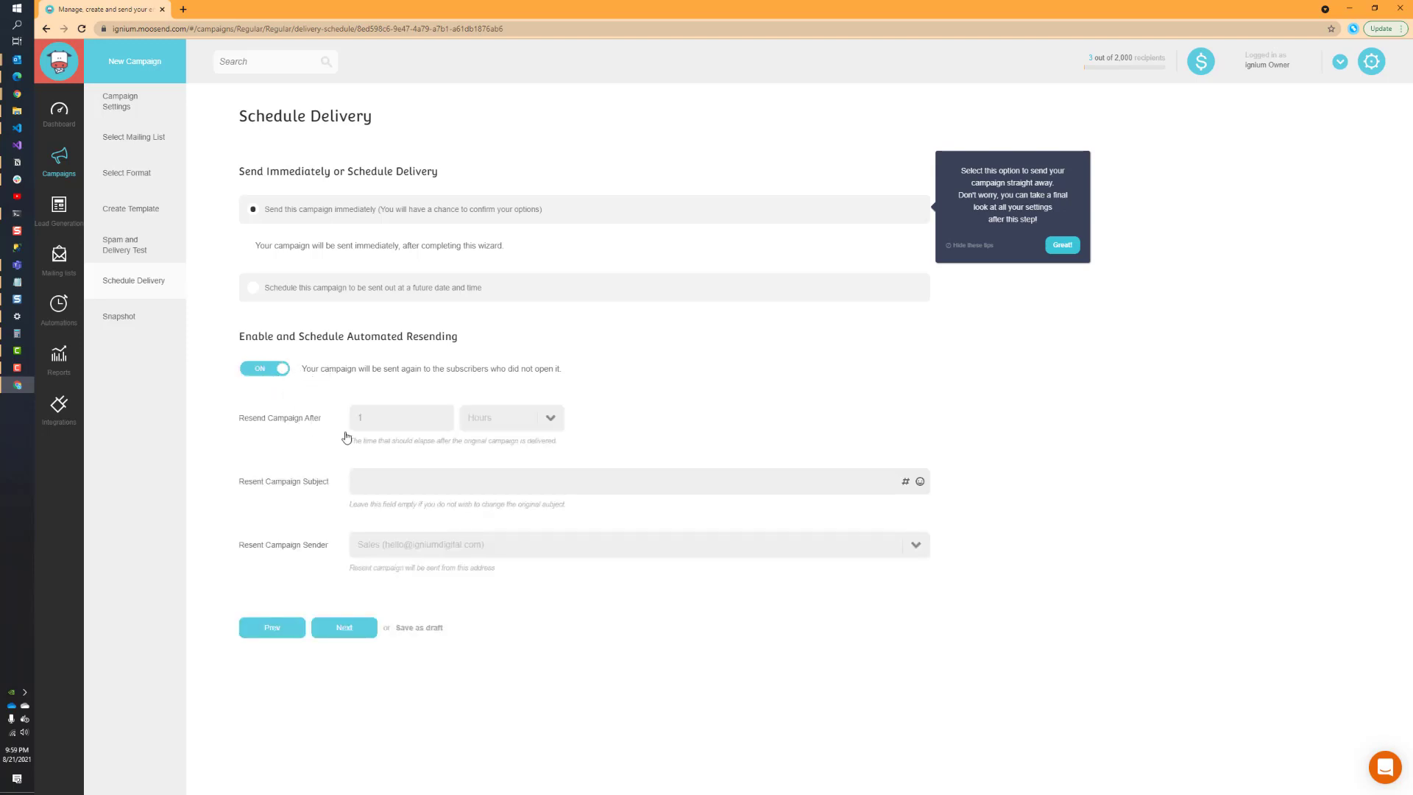
click(546, 419)
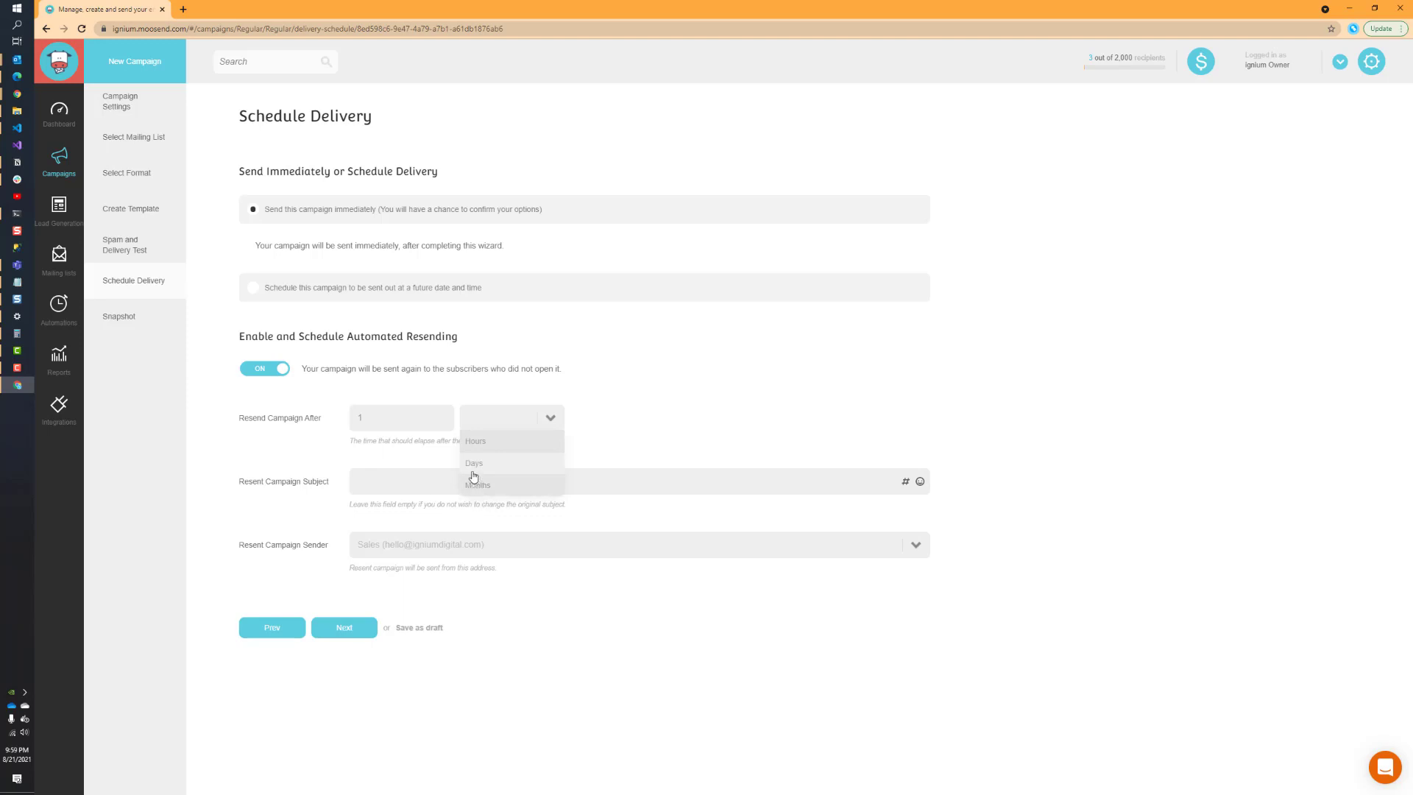
click(489, 444)
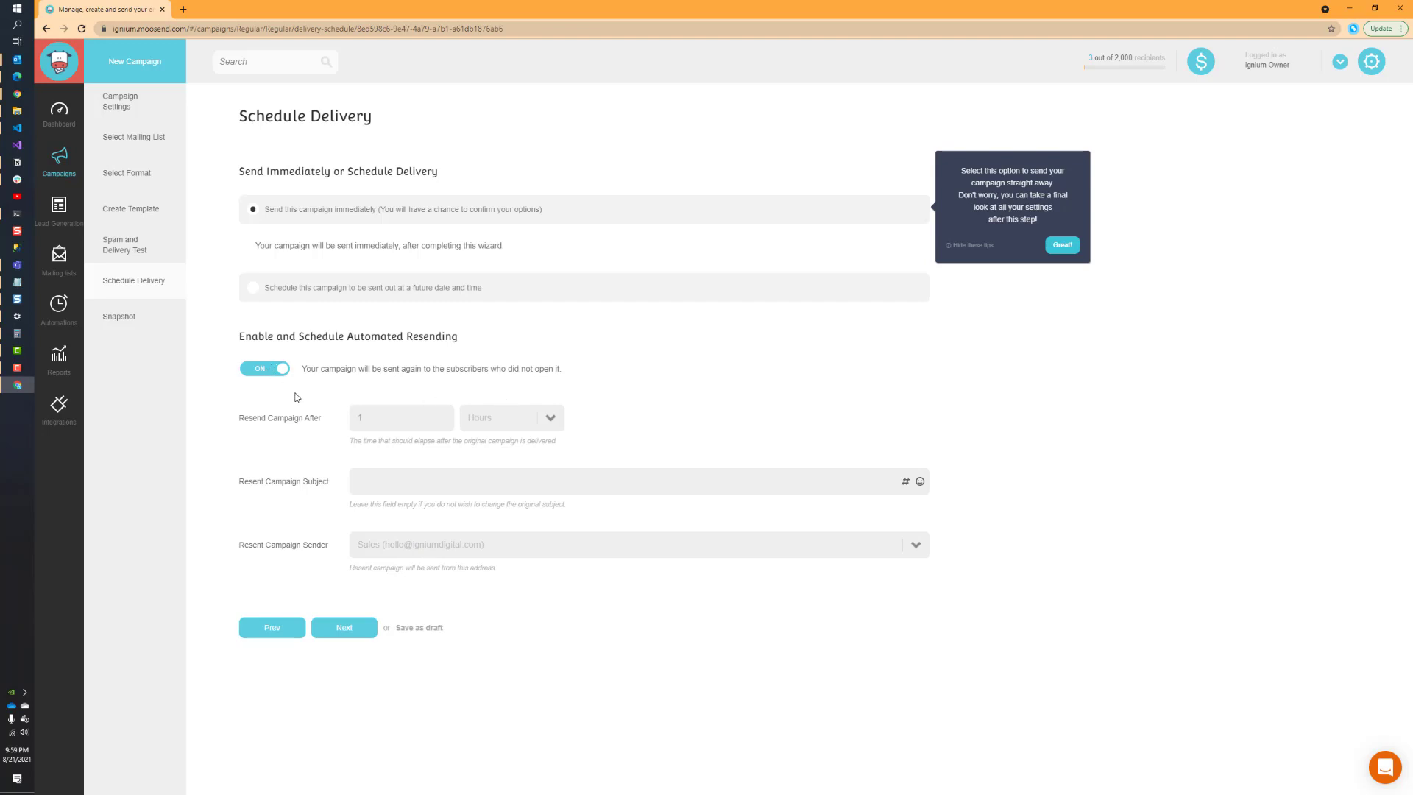
click(274, 374)
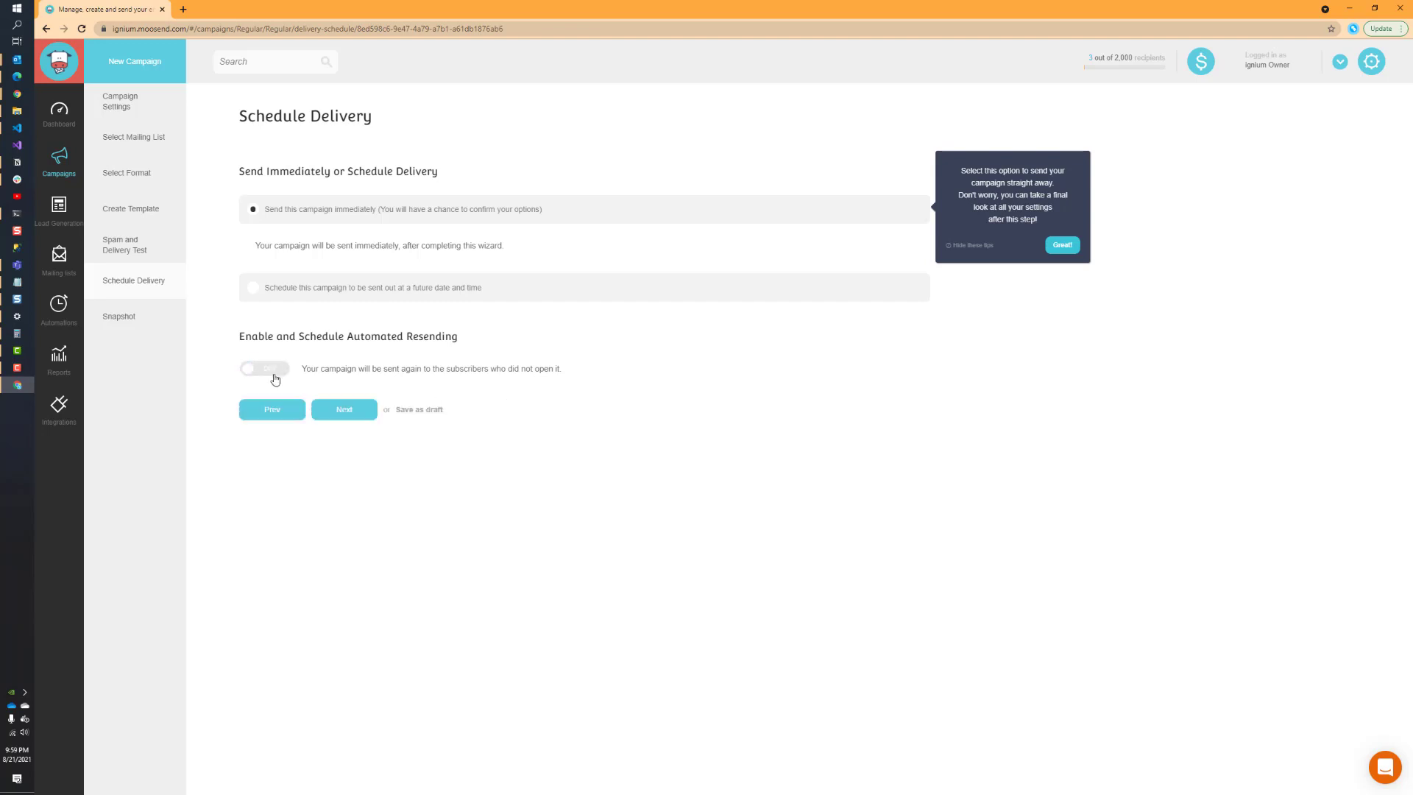
Continue to the campaign snapshot, review it, send the campaign, and refresh the campaign list
click(341, 417)
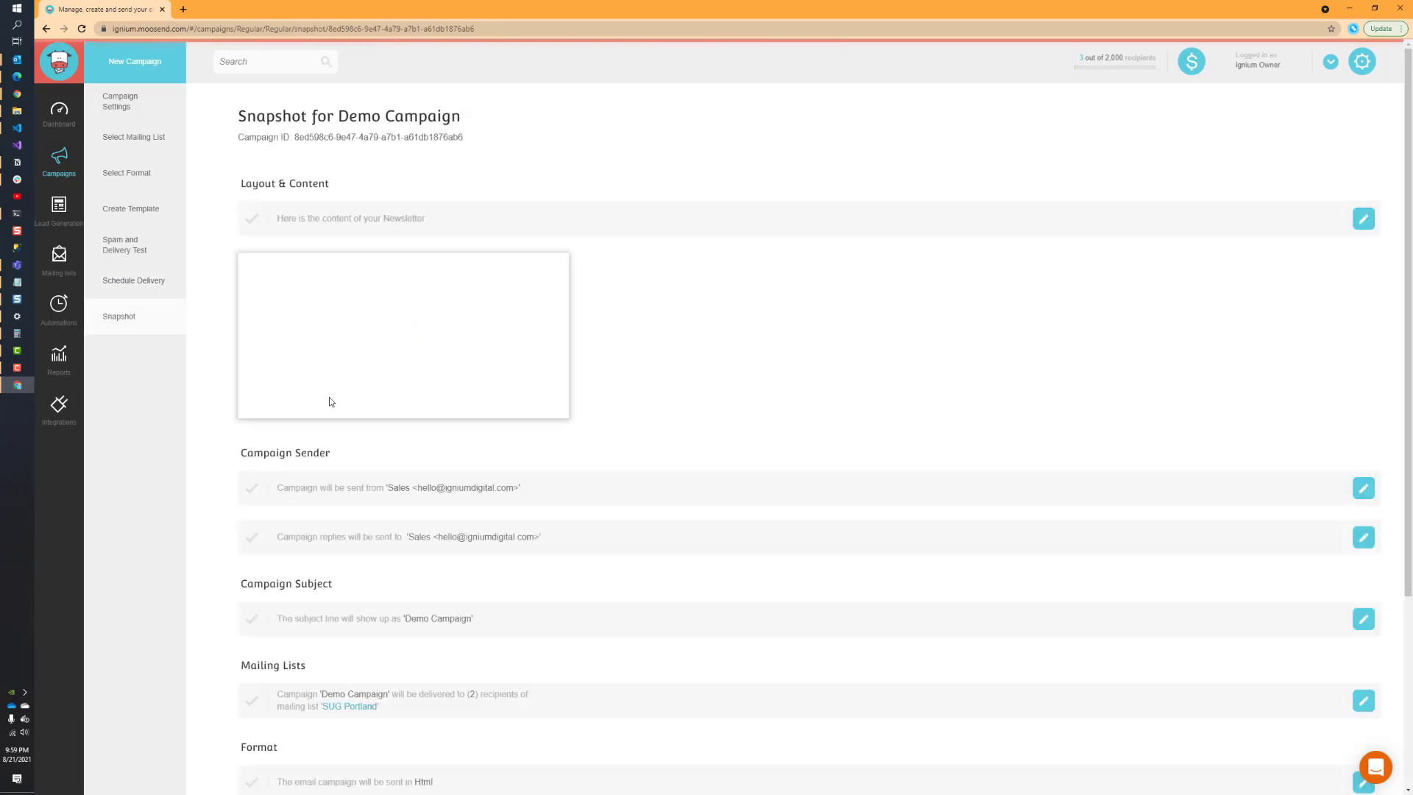
scroll(376, 390, down, 5)
scroll(377, 390, down, 4)
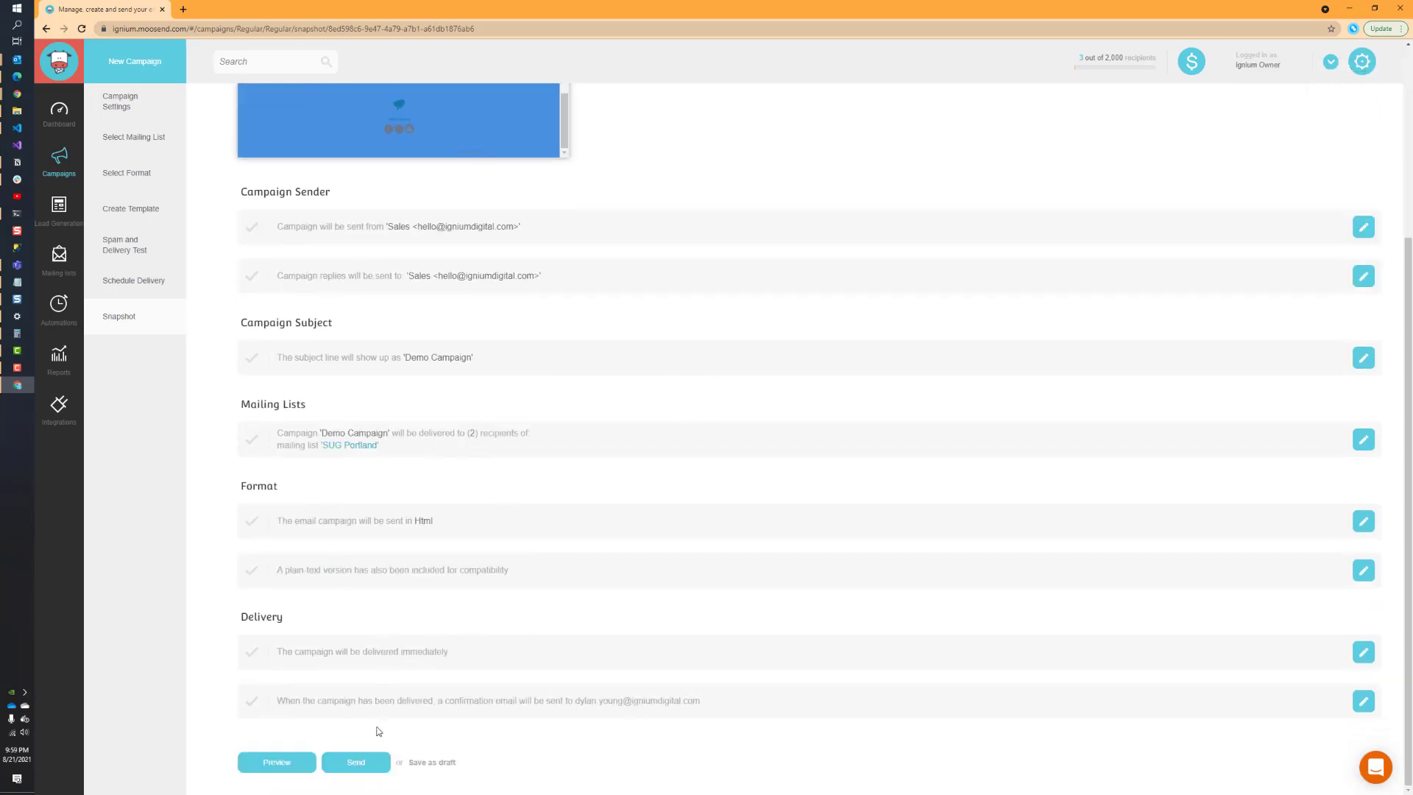
click(367, 768)
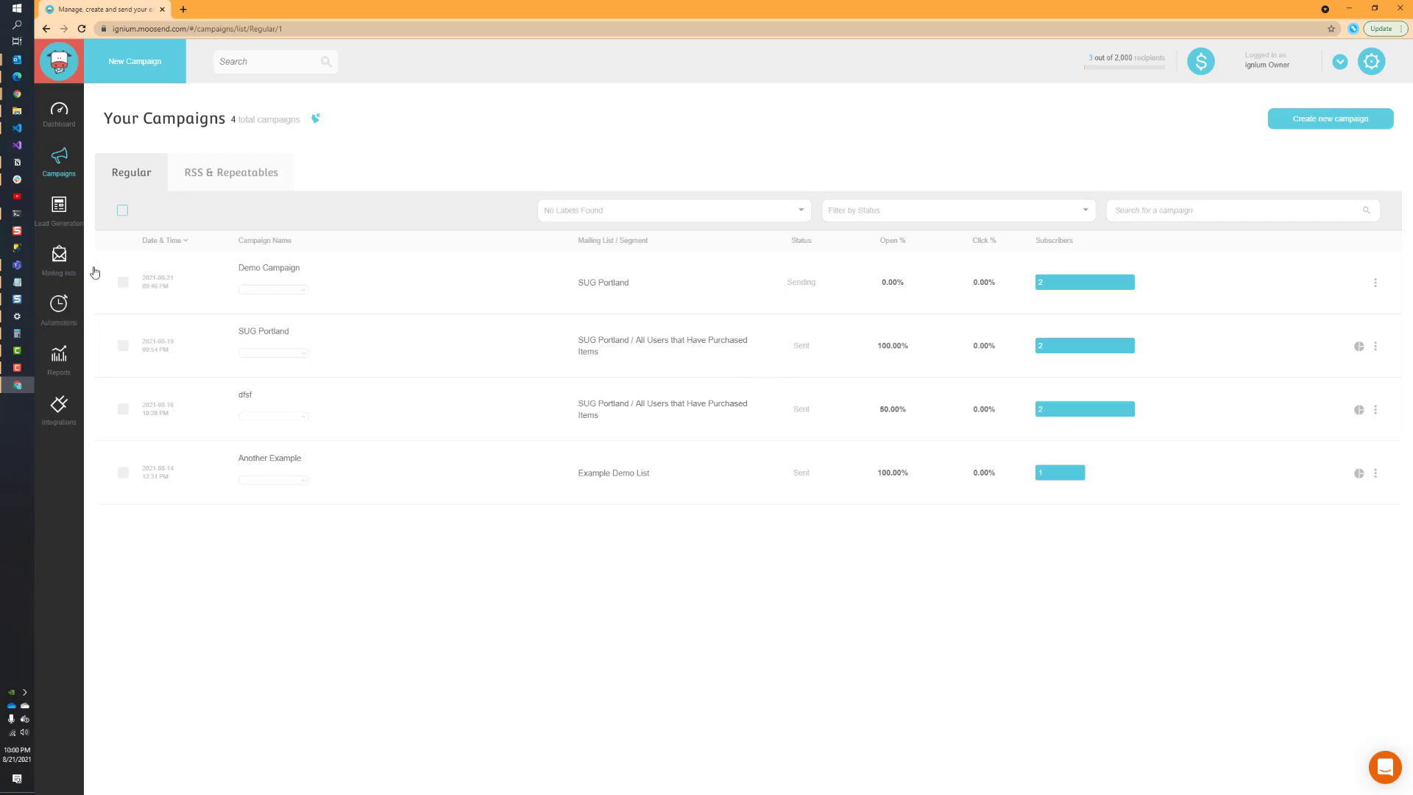
click(82, 29)
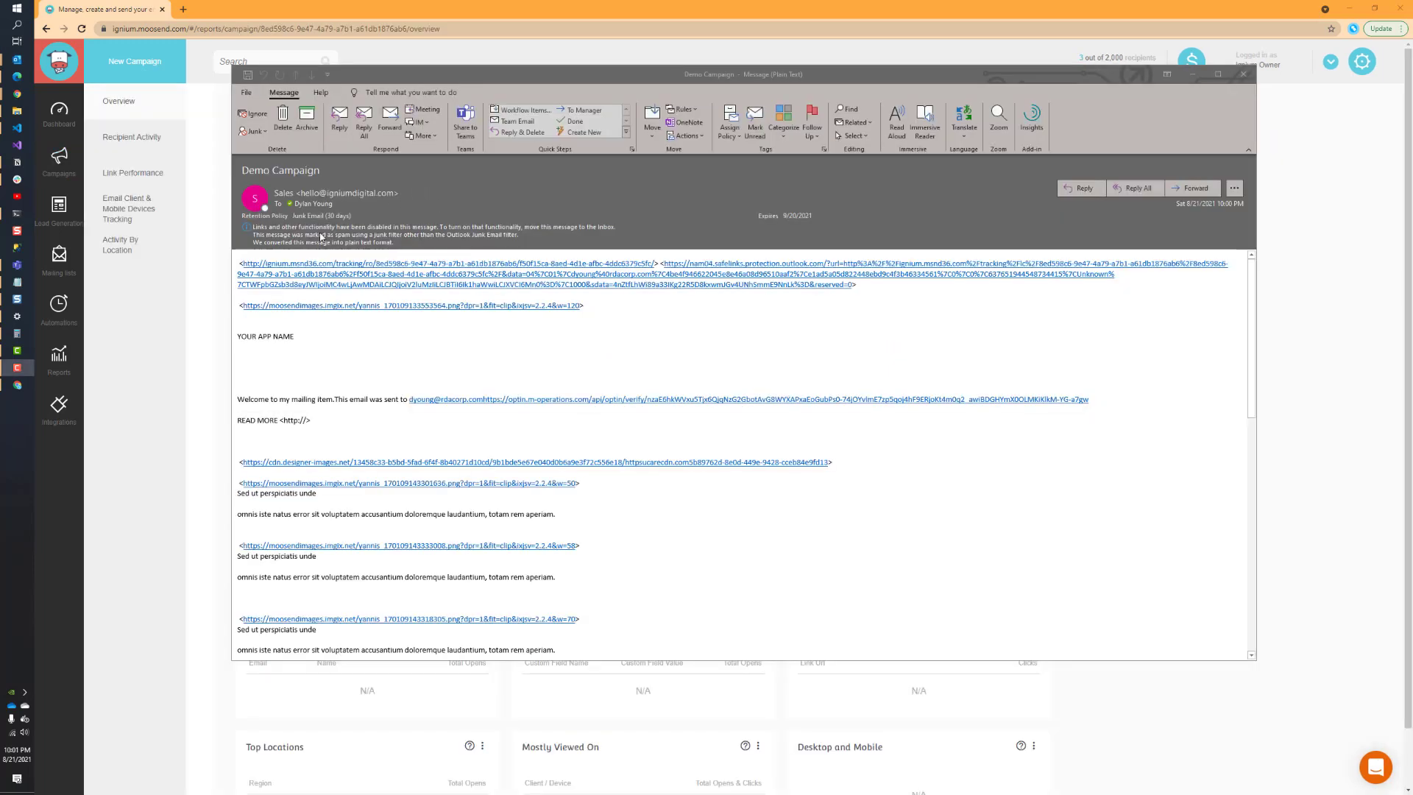
Switch to the received Demo Campaign email in Outlook and display it as HTML
click(320, 237)
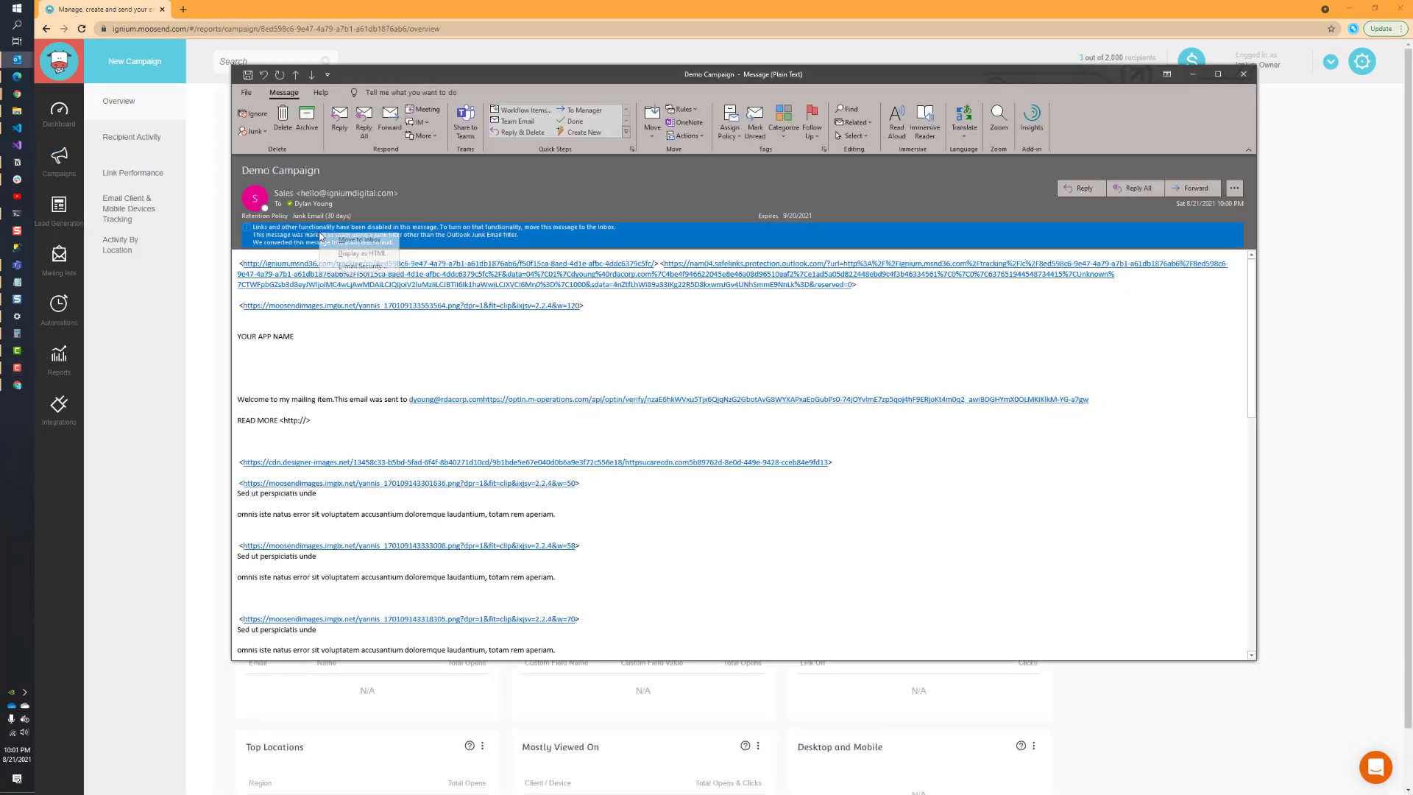
click(349, 239)
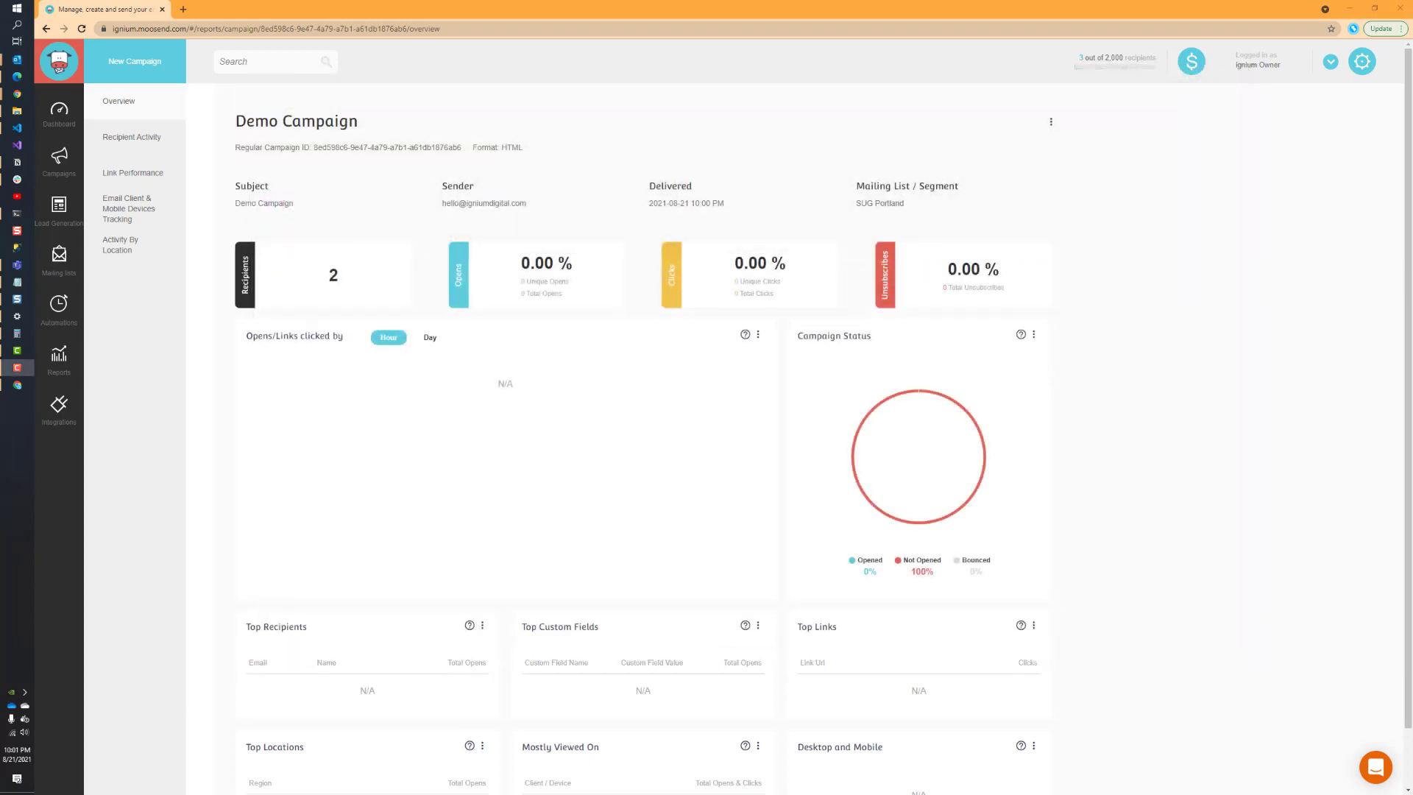
key(alt+Tab)
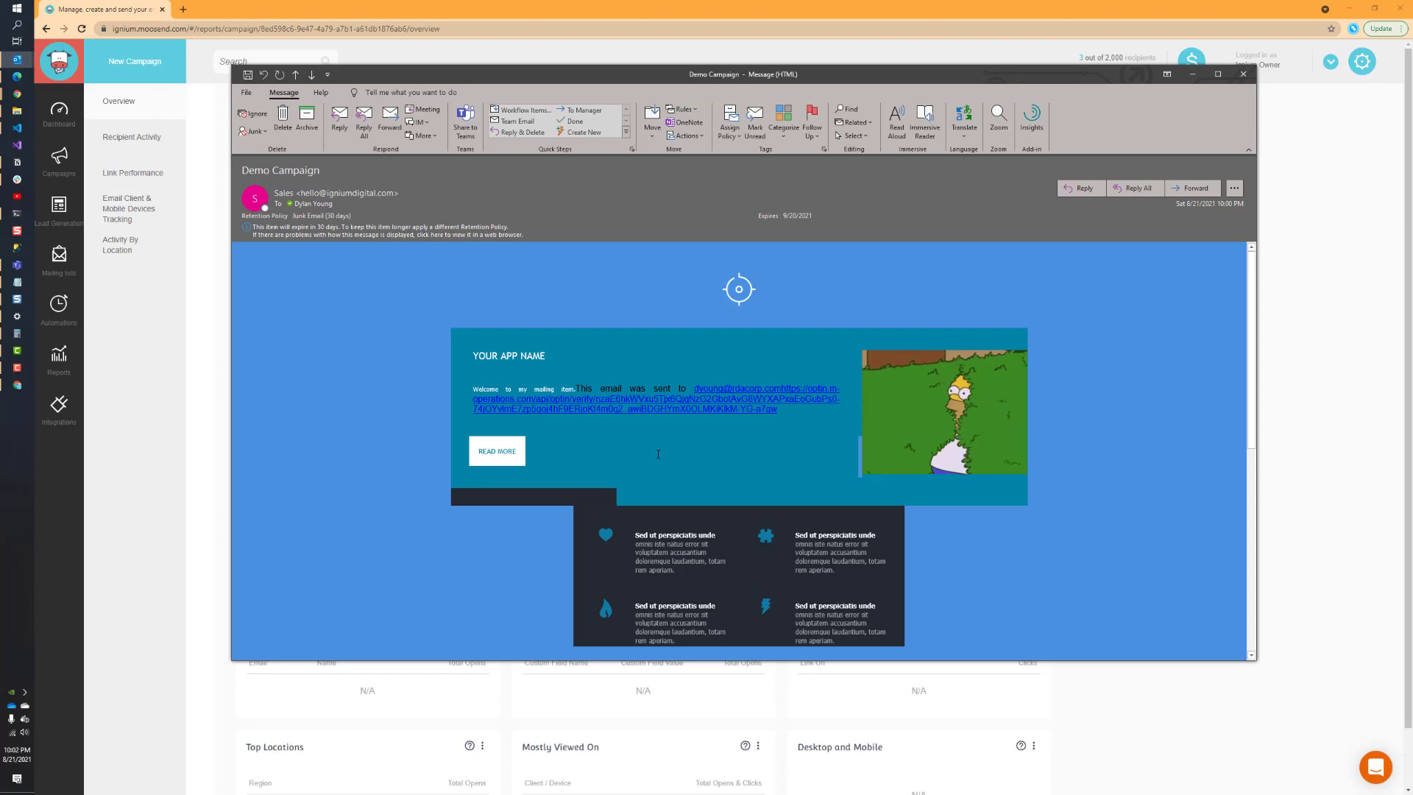
Review the delivered newsletter from its header to its footer, and close the message
scroll(634, 430, down, 3)
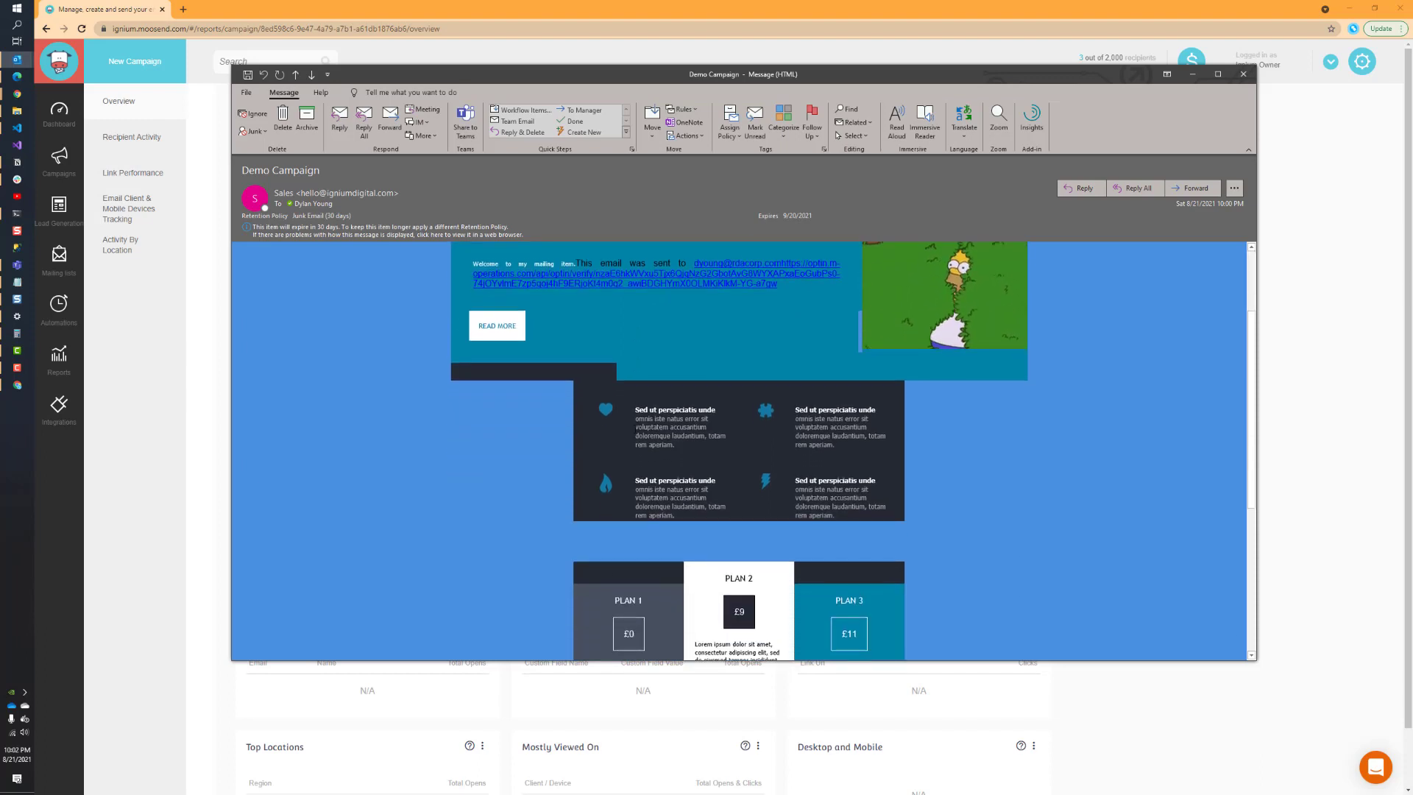
scroll(634, 430, up, 2)
scroll(637, 432, up, 1)
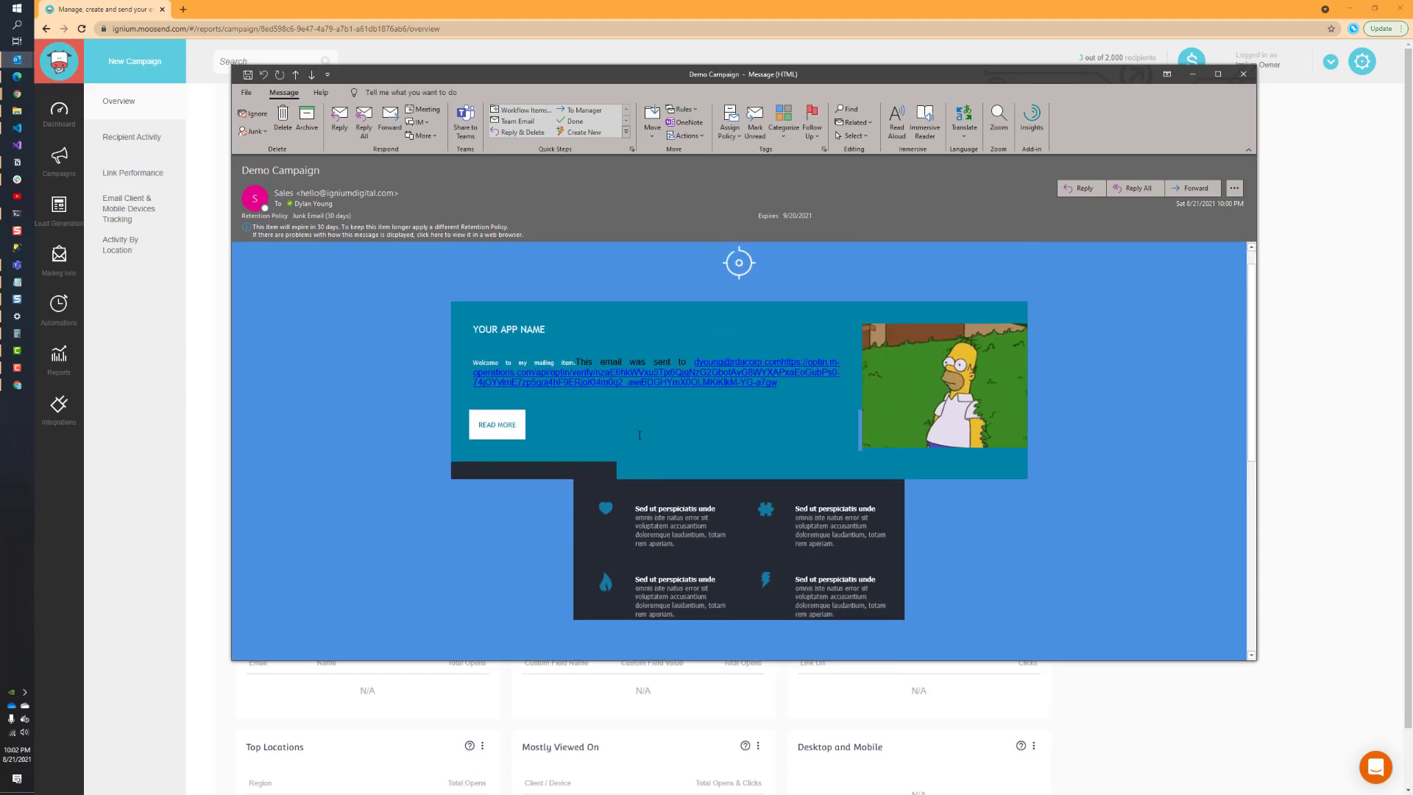
scroll(640, 436, down, 3)
scroll(635, 434, up, 4)
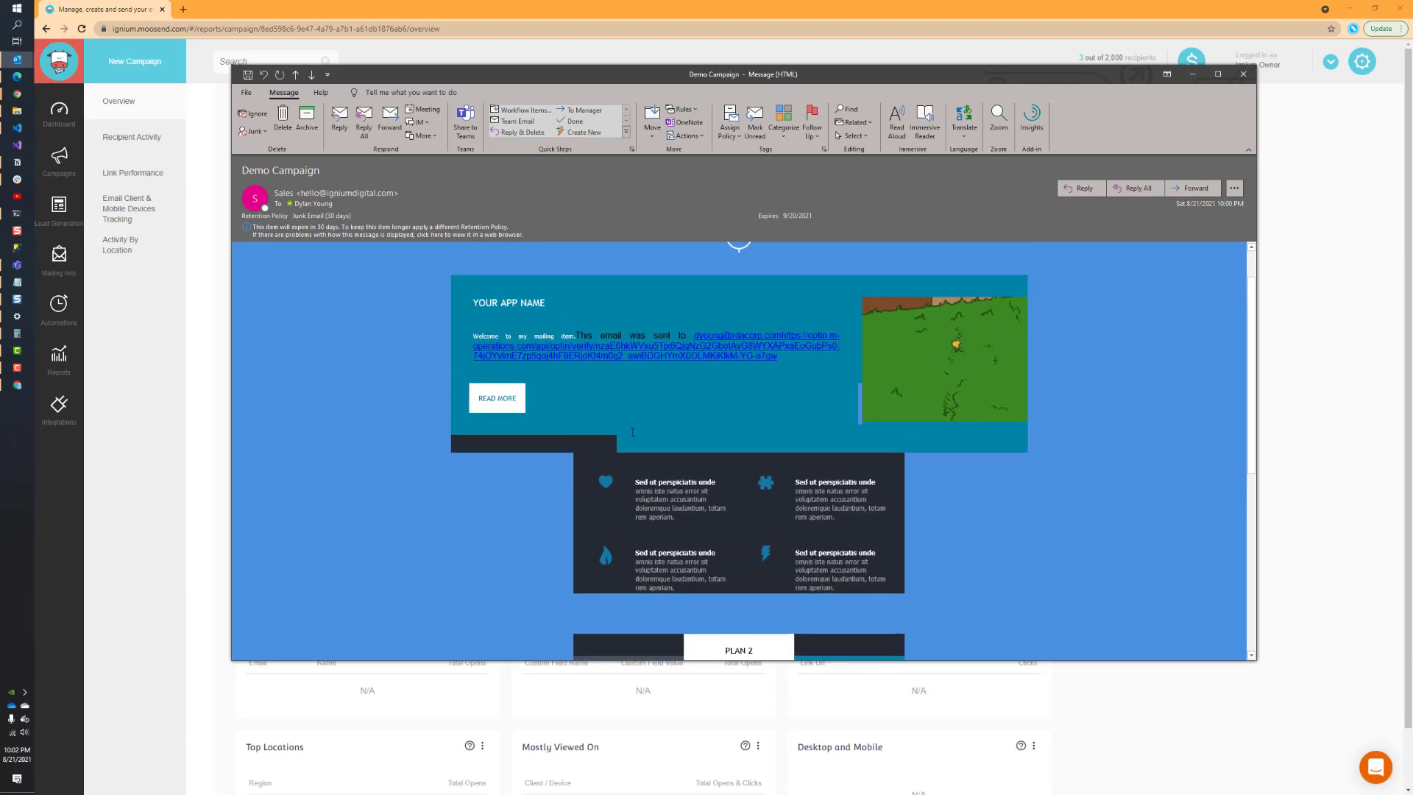
scroll(633, 432, down, 5)
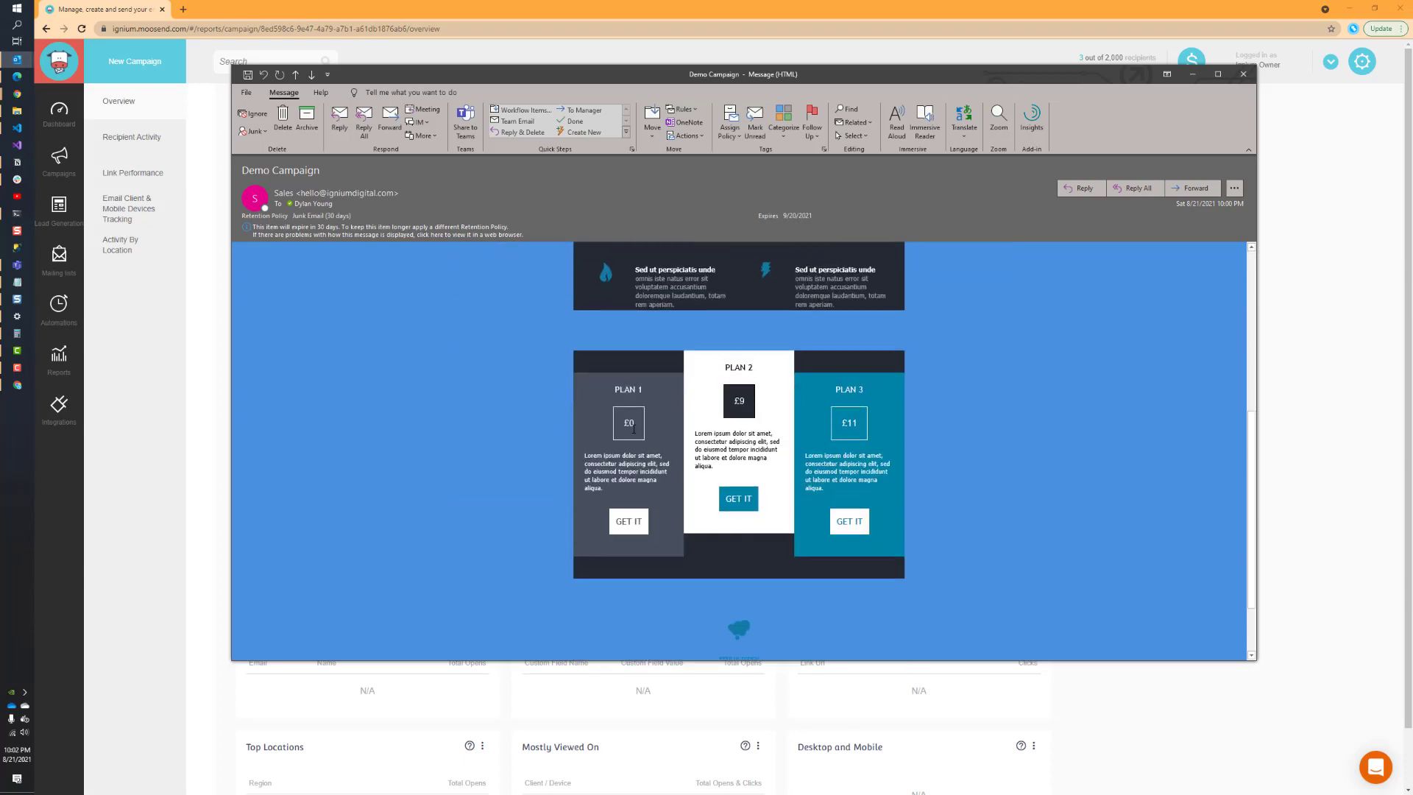
scroll(634, 432, up, 1)
scroll(634, 432, down, 1)
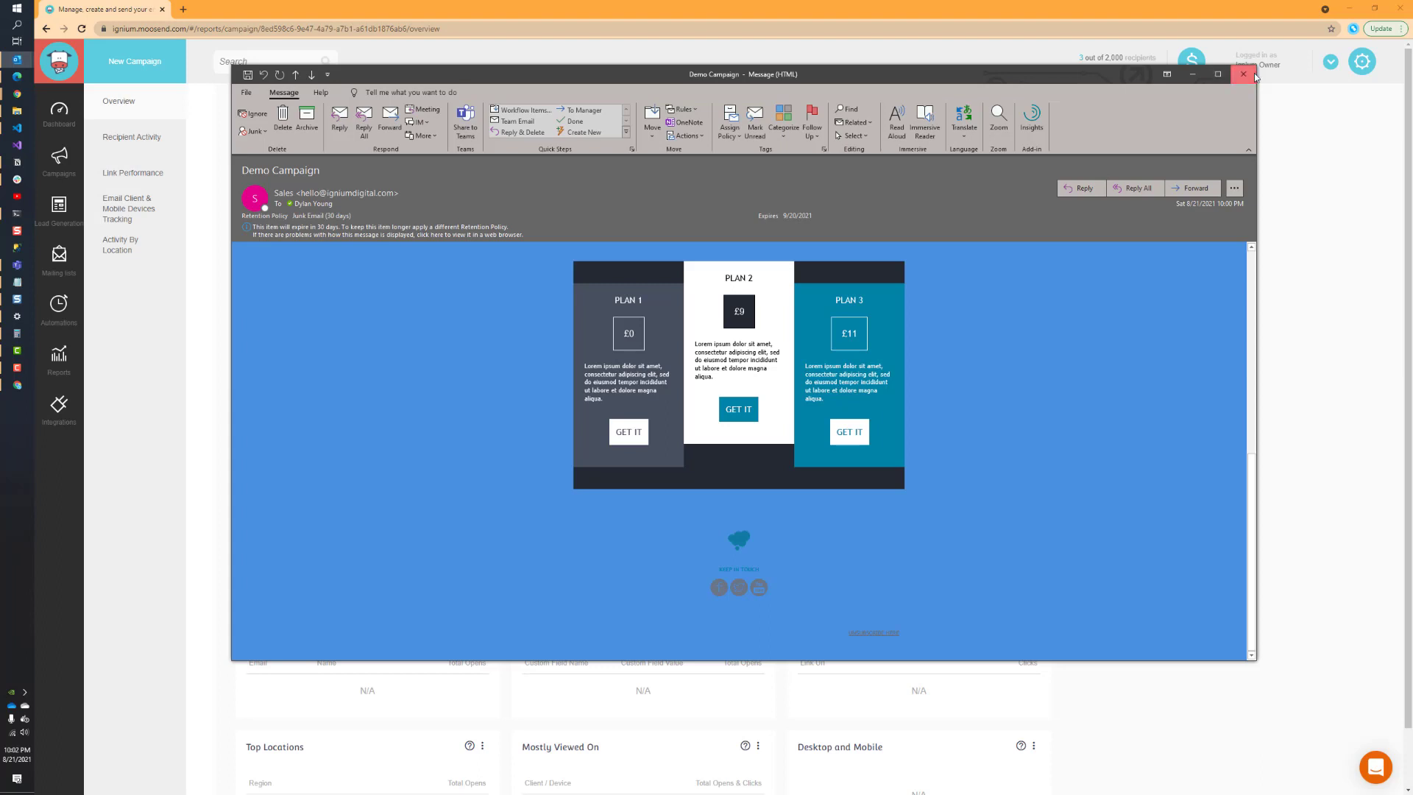
click(1242, 76)
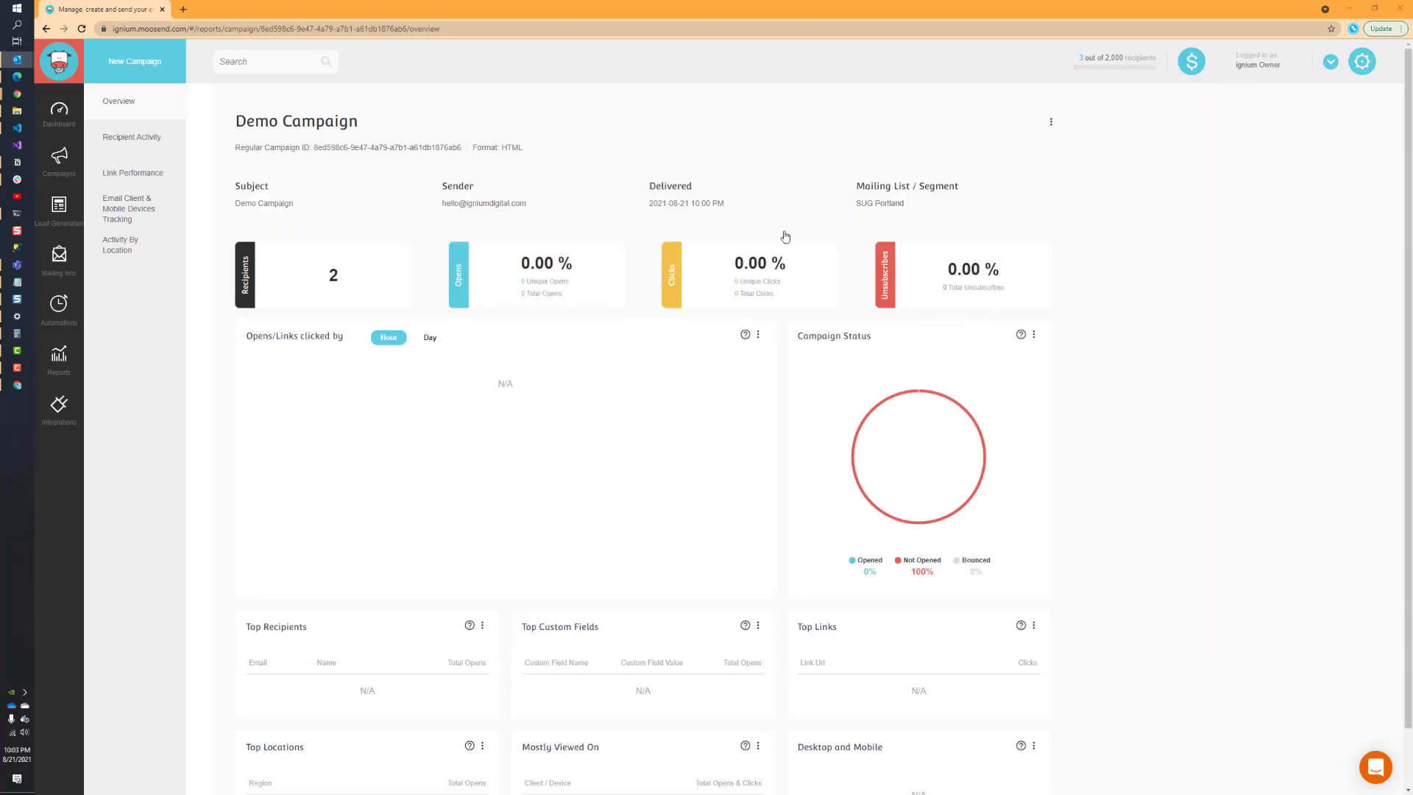